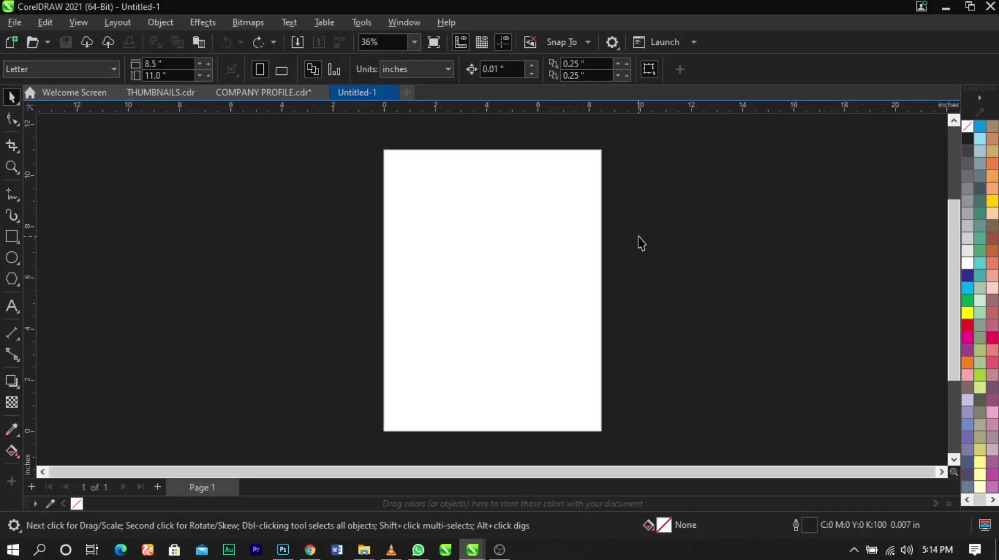
Step: Set the document units to inches and the page size to 18 in wide by 12 in high
click(402, 69)
click(412, 88)
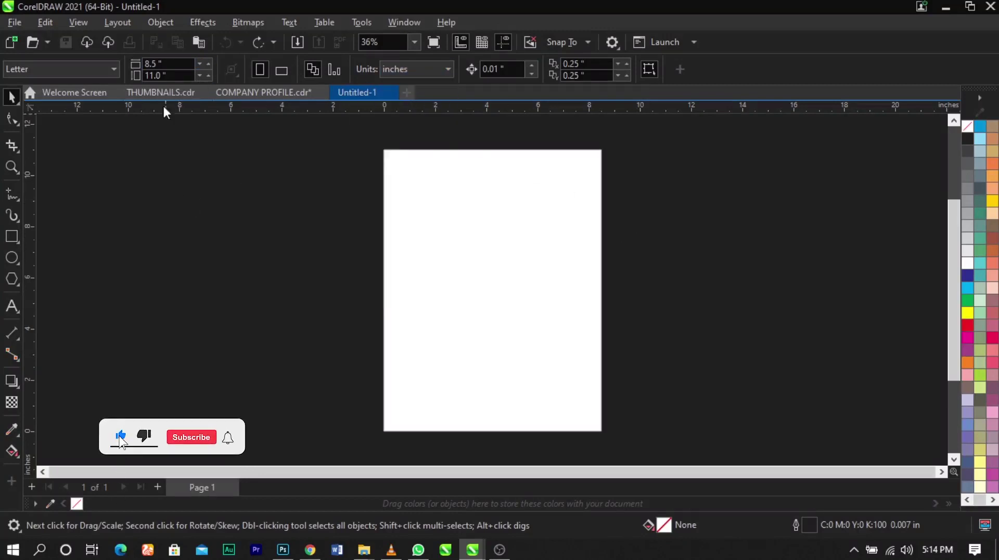
click(177, 59)
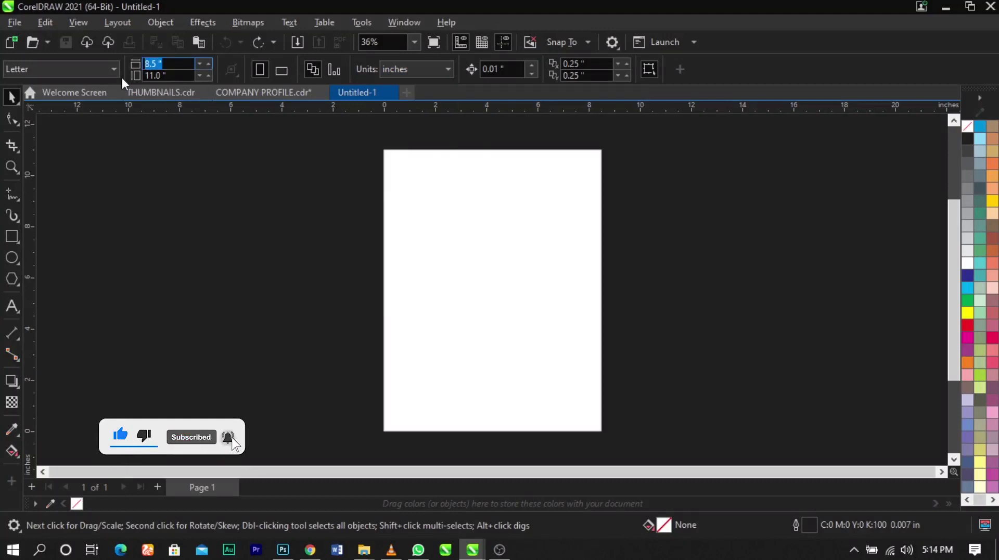
text(18)
key(Tab)
text(12)
key(Return)
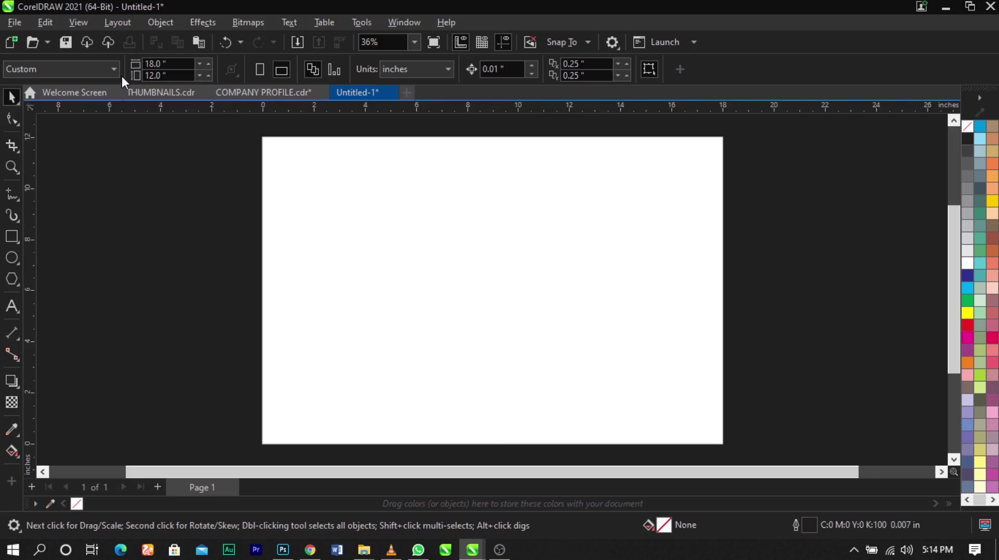
Step: Draw a rectangle, size it to 18 × 12 in, and center it on the page
click(12, 237)
drag(295, 149, 634, 400)
key(space)
drag(165, 63, 31, 69)
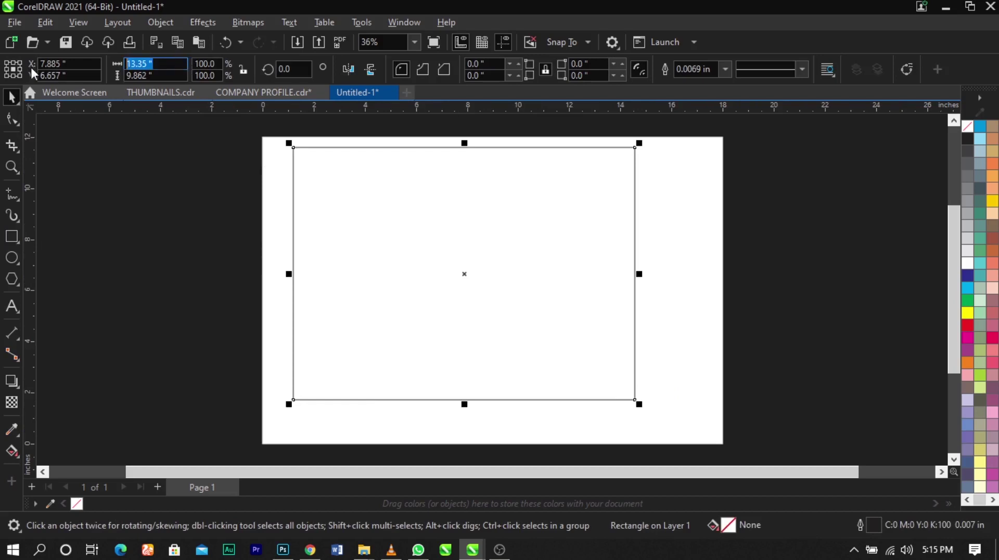
text(18)
key(Tab)
text(12)
key(Return)
key(p)
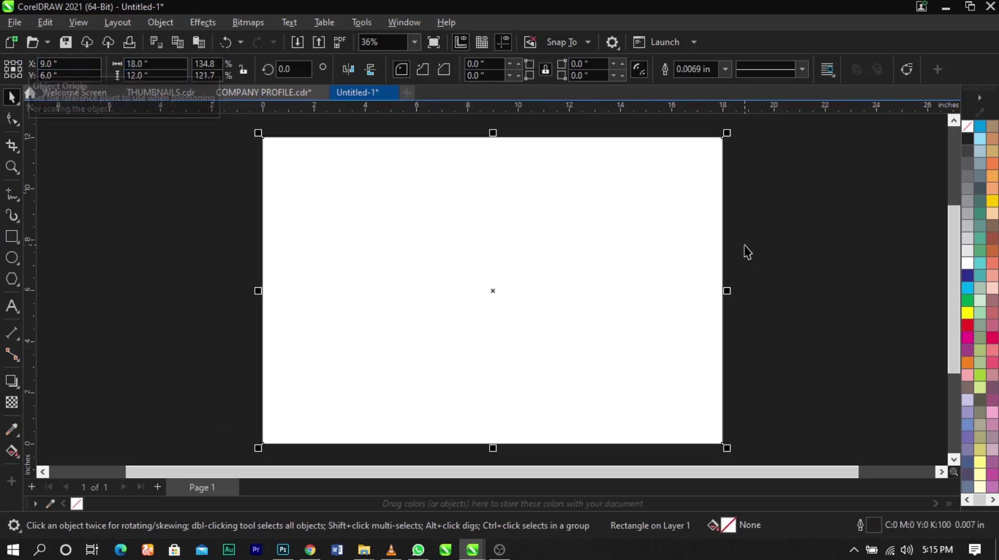
click(819, 342)
Step: Narrow the rectangle to the left half of the page and fill the right half with a mirrored copy
click(564, 323)
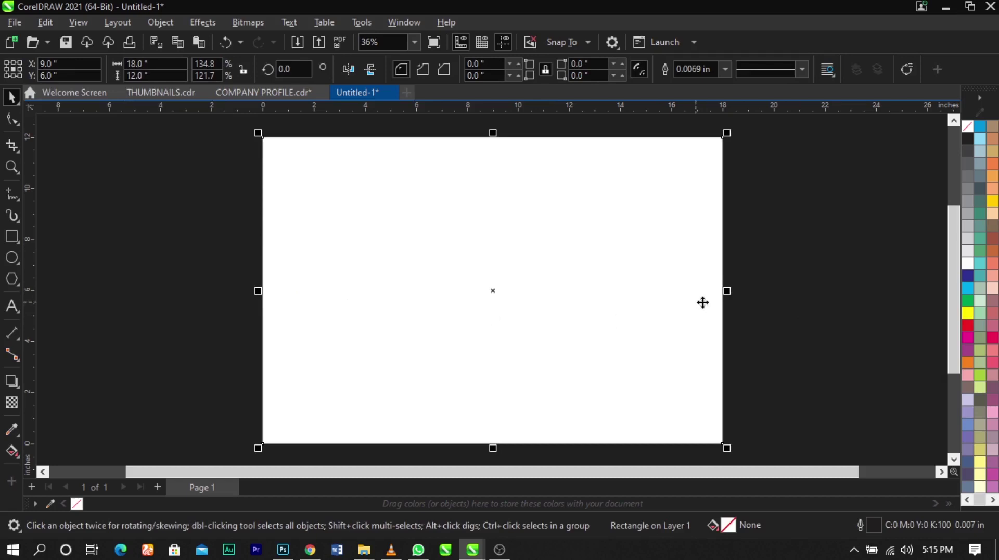
drag(727, 290, 483, 310)
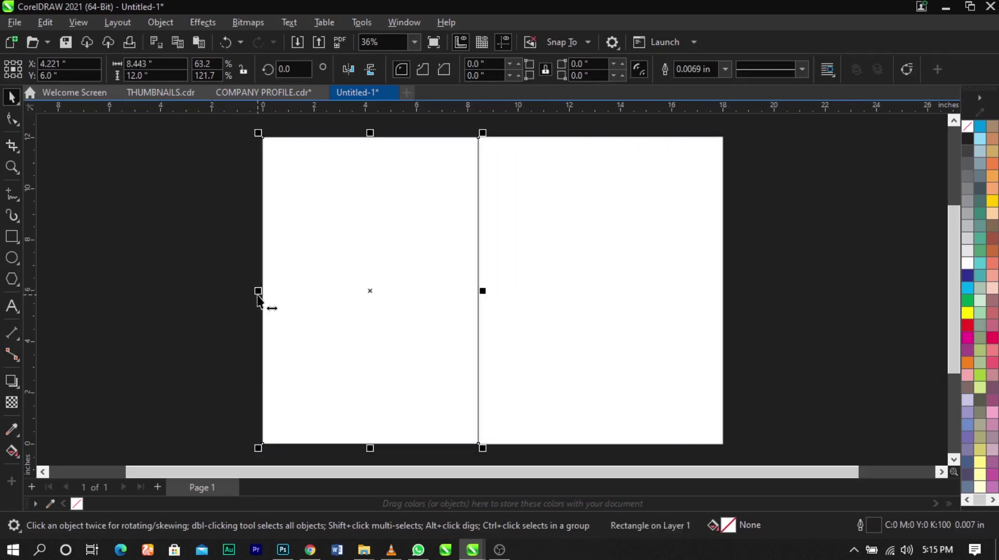
drag(258, 295, 617, 291)
shift+click(439, 292)
mouse_move(501, 292)
mouse_down()
mouse_move(533, 298)
mouse_move(490, 295)
mouse_up()
key(ctrl+z)
scroll(709, 293, up, 1)
drag(686, 293, 742, 305)
scroll(707, 256, down, 5)
click(776, 272)
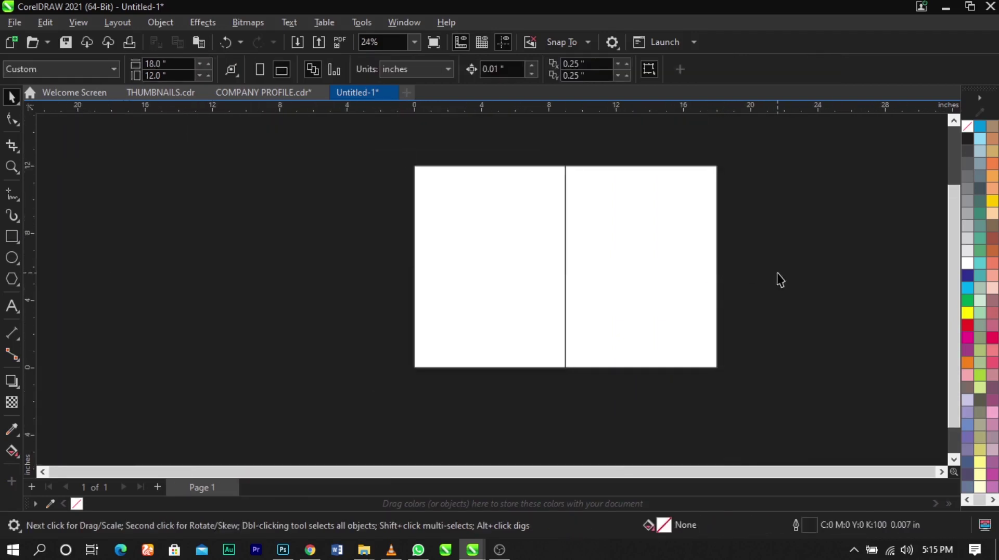
scroll(777, 273, up, 1)
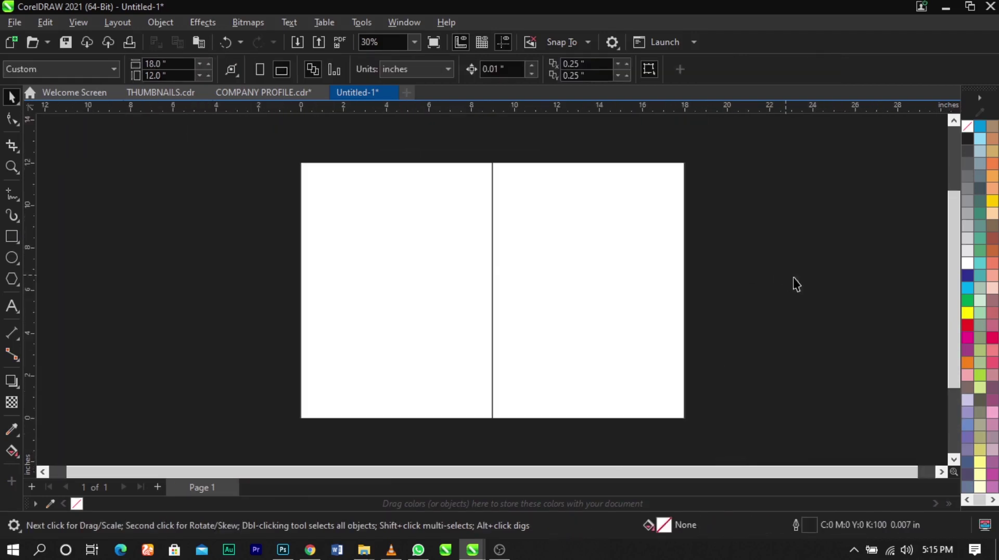
Step: Move the right and left rectangles apart to show they are separate panels, and undo both moves
click(582, 268)
drag(551, 268, 640, 269)
drag(385, 256, 292, 252)
key(ctrl+z)
key(ctrl+z)
Step: Place a vertical guideline at 8.994 in, where the two rectangles meet
click(718, 306)
drag(32, 281, 497, 372)
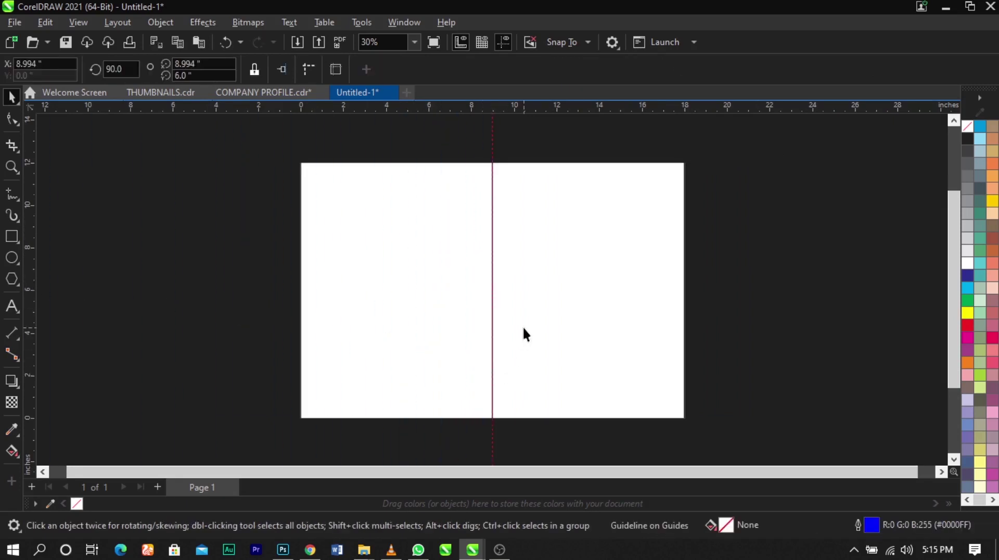
click(522, 326)
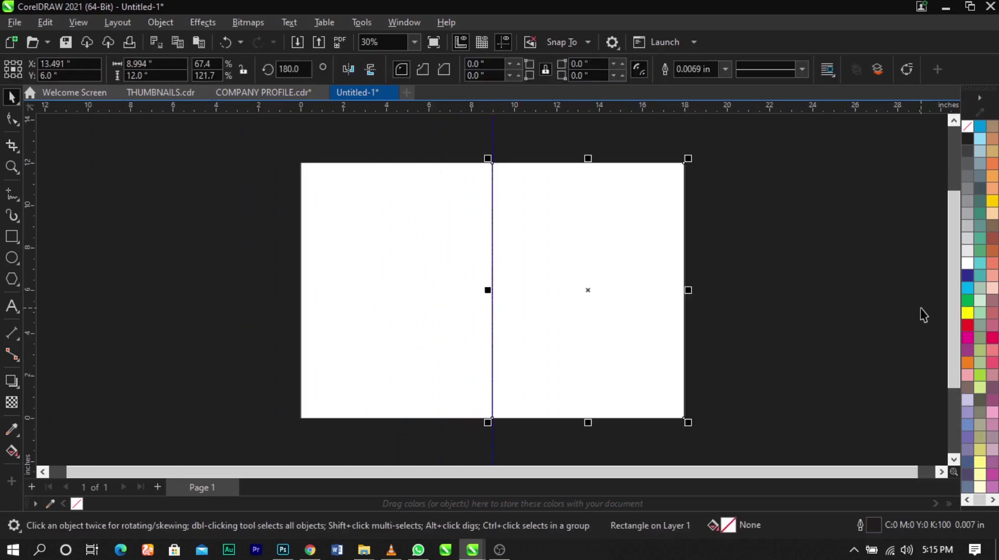
click(921, 312)
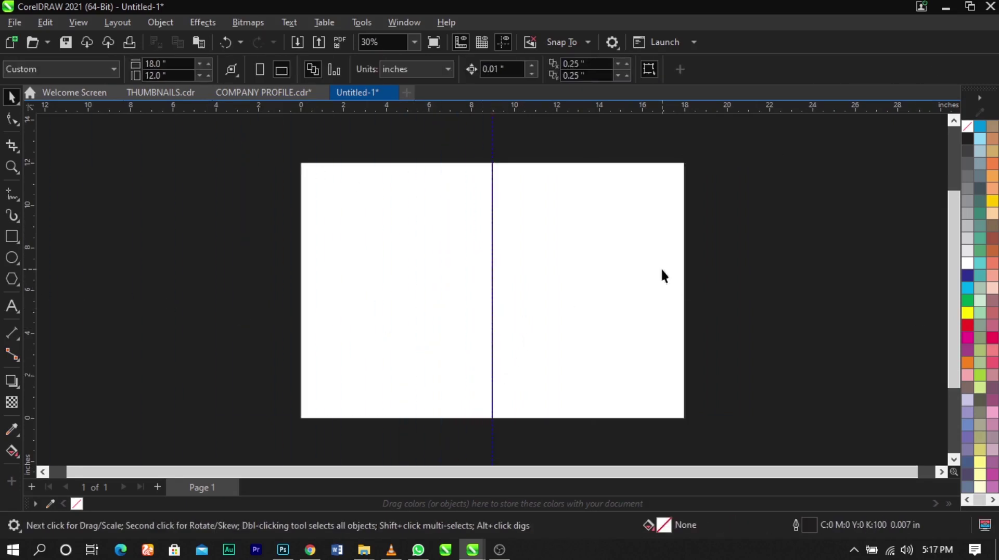
Step: Draw a small rectangle about 1.13 × 0.96 in near the upper-left corner of the page
click(12, 235)
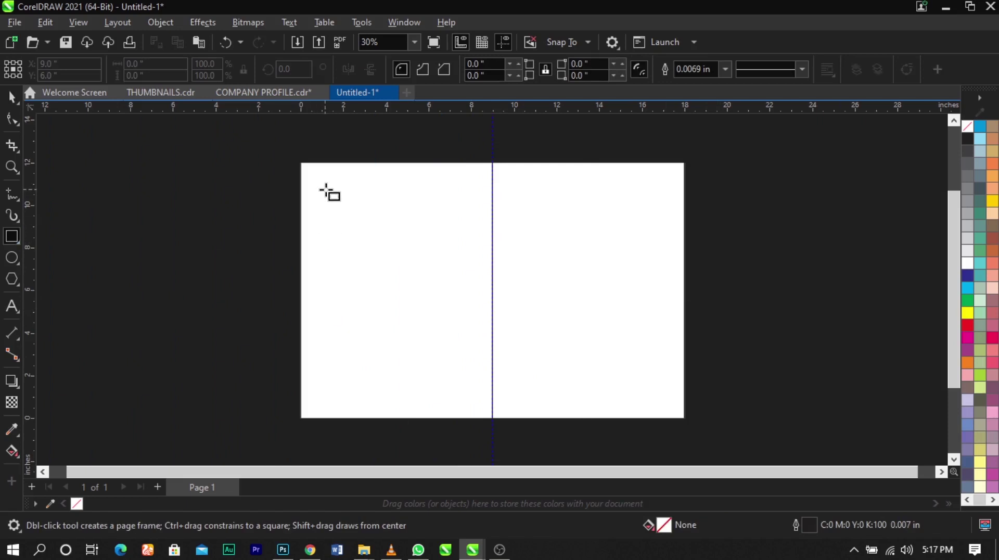
drag(325, 189, 349, 209)
scroll(335, 193, up, 2)
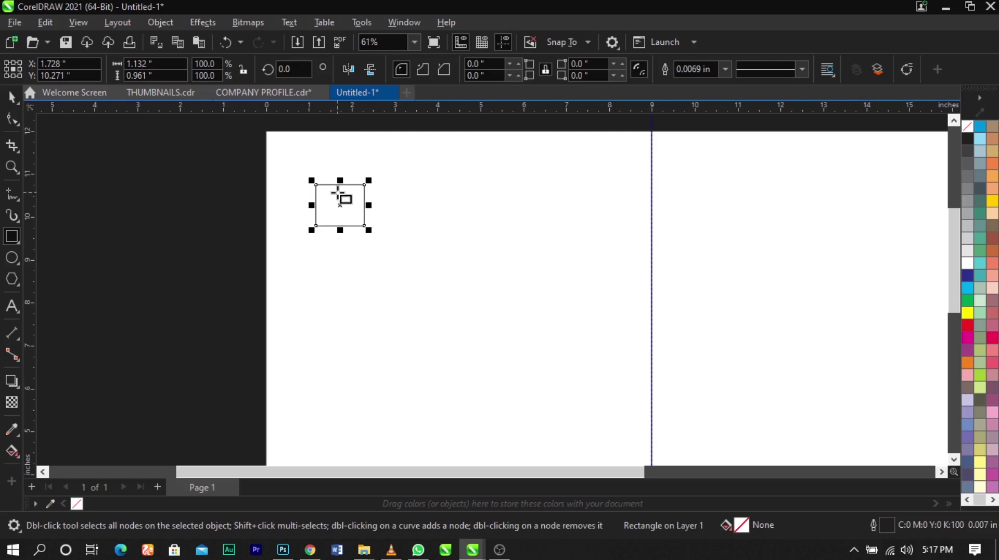
key(space)
click(293, 210)
drag(194, 153, 461, 283)
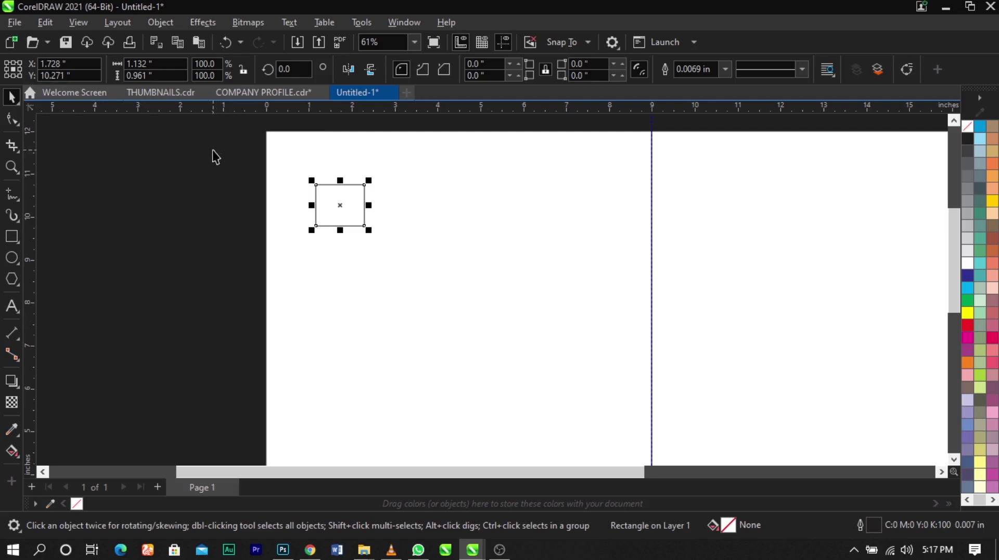
Step: Set the small rectangle's width and height to 0.6 in each
click(168, 64)
text(0.6)
key(Tab)
text(0.6)
key(Return)
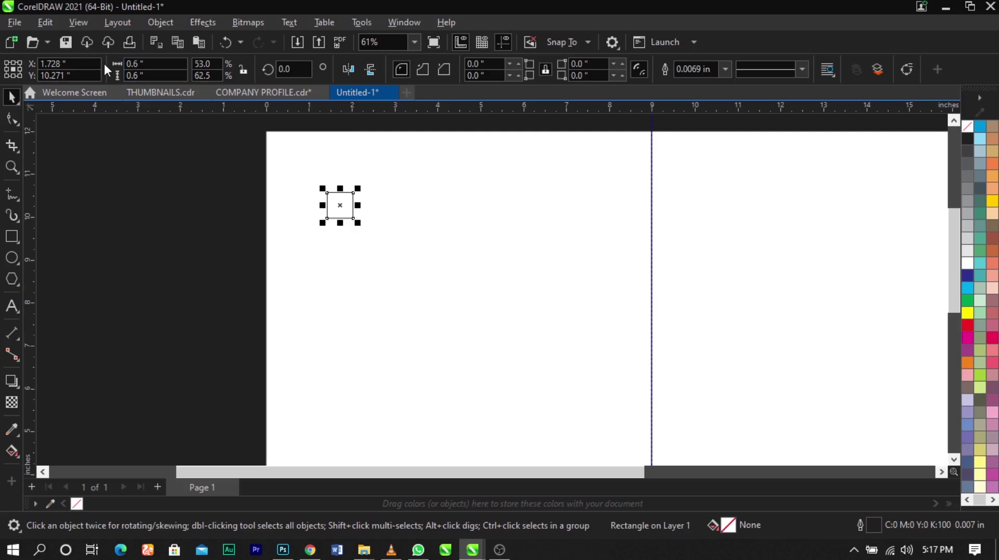
Step: Align the 0.6 in square to the top edge of the left page rectangle
scroll(272, 239, down, 1)
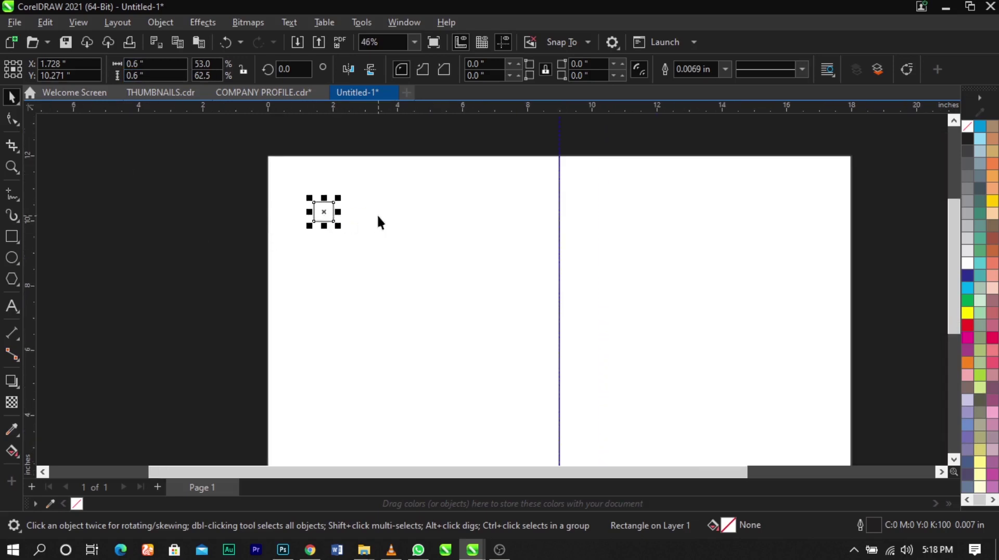
shift+click(473, 221)
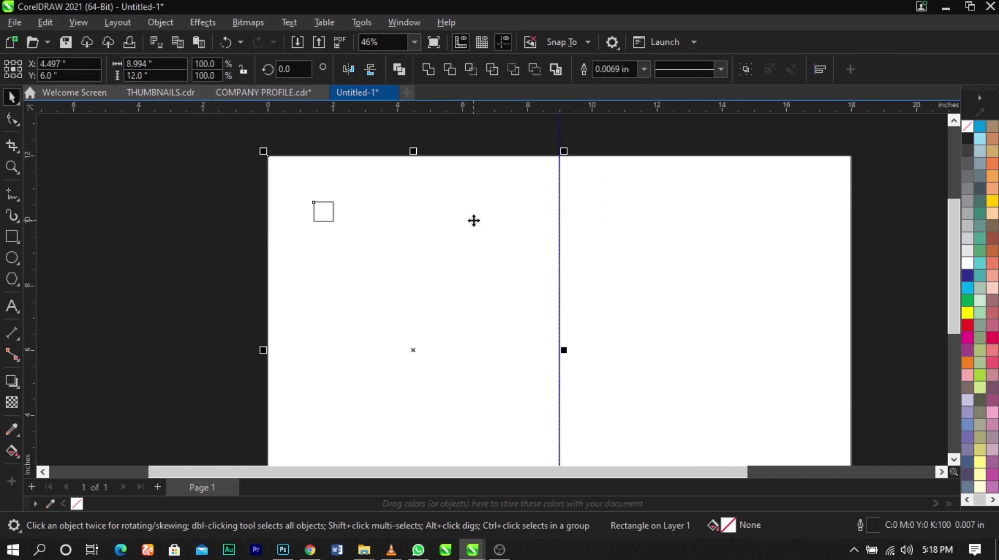
drag(474, 221, 505, 241)
key(ctrl+z)
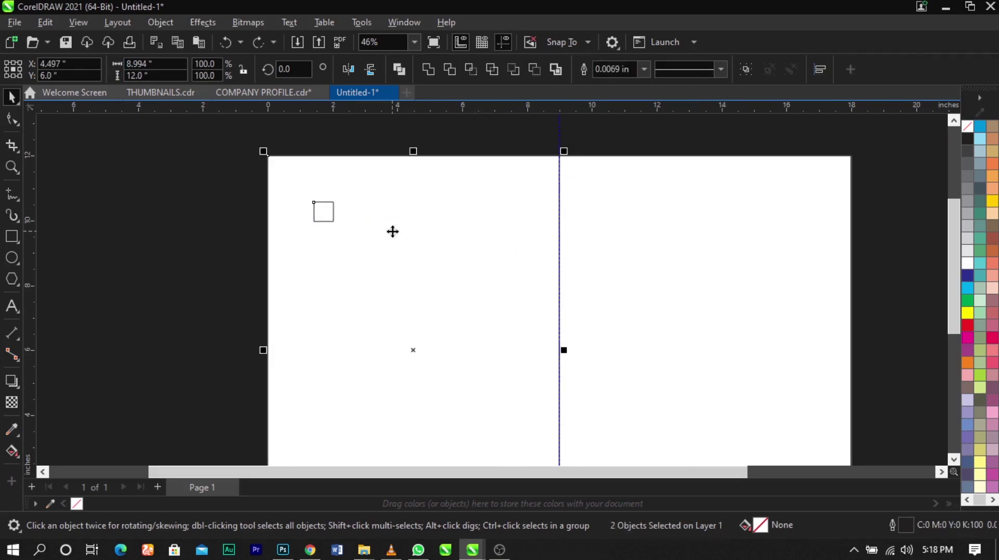
key(t)
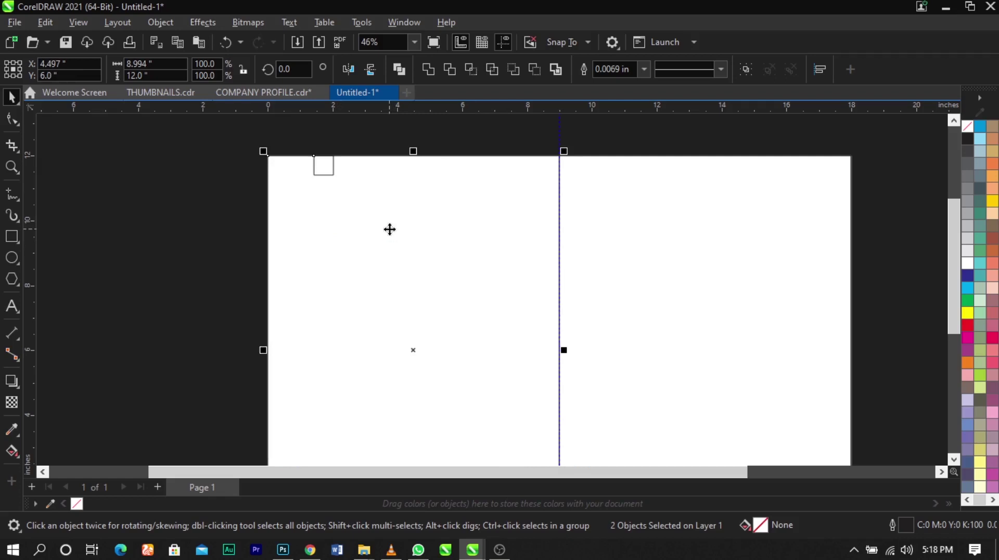
Step: Place margin guidelines along the corner square's inner edges, a vertical one at 0.6 in and a horizontal one at 11.396 in
scroll(282, 159, up, 2)
drag(292, 108, 304, 193)
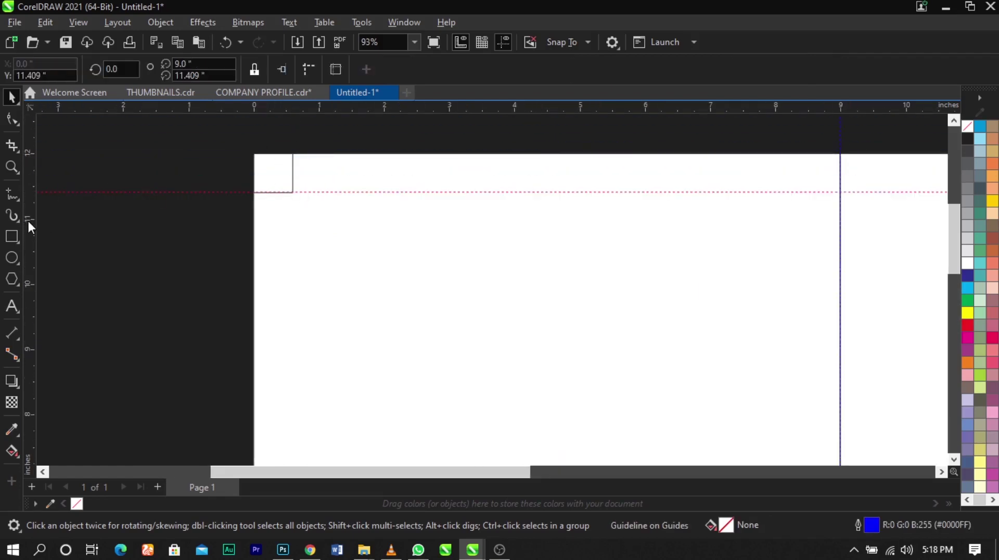
drag(33, 223, 292, 245)
scroll(299, 166, up, 6)
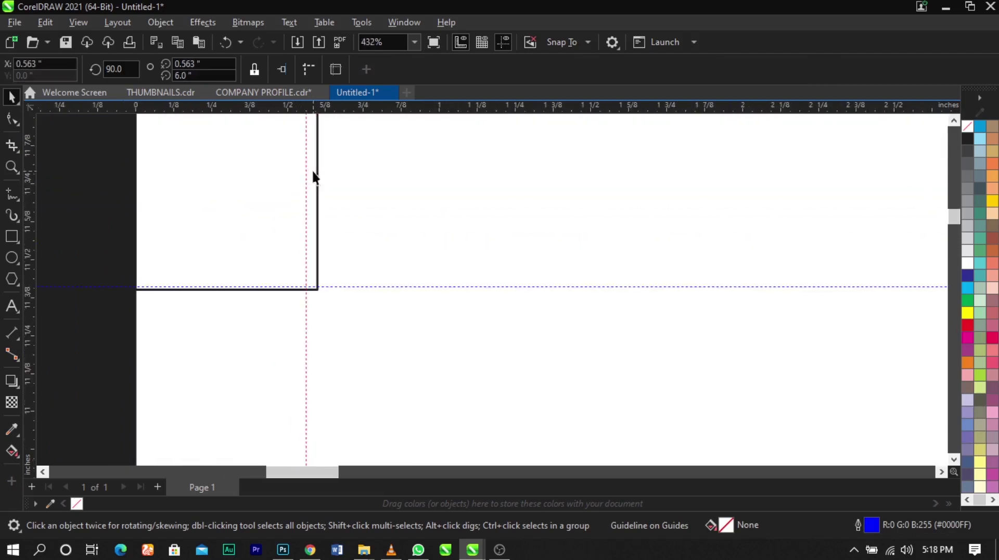
click(316, 177)
scroll(333, 288, up, 2)
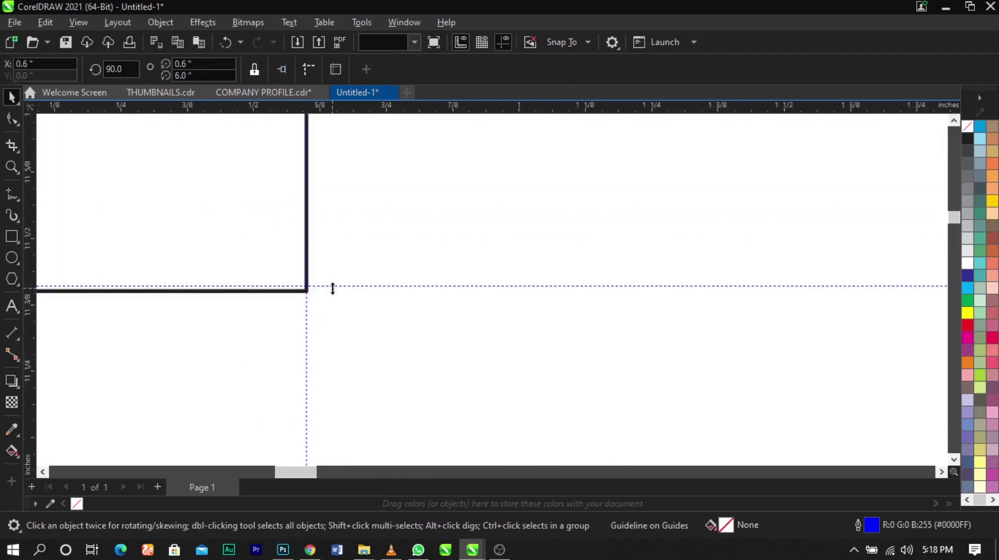
drag(335, 285, 344, 256)
scroll(345, 256, down, 11)
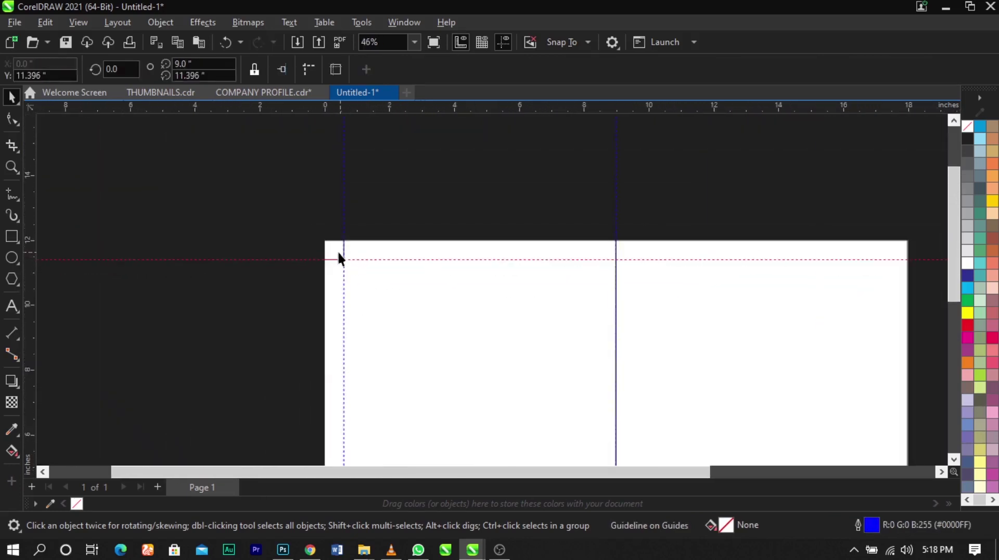
Step: Align the square to the bottom of the left rectangle and place a horizontal guideline along its upper edge at 0.599 in
click(336, 236)
scroll(337, 238, down, 3)
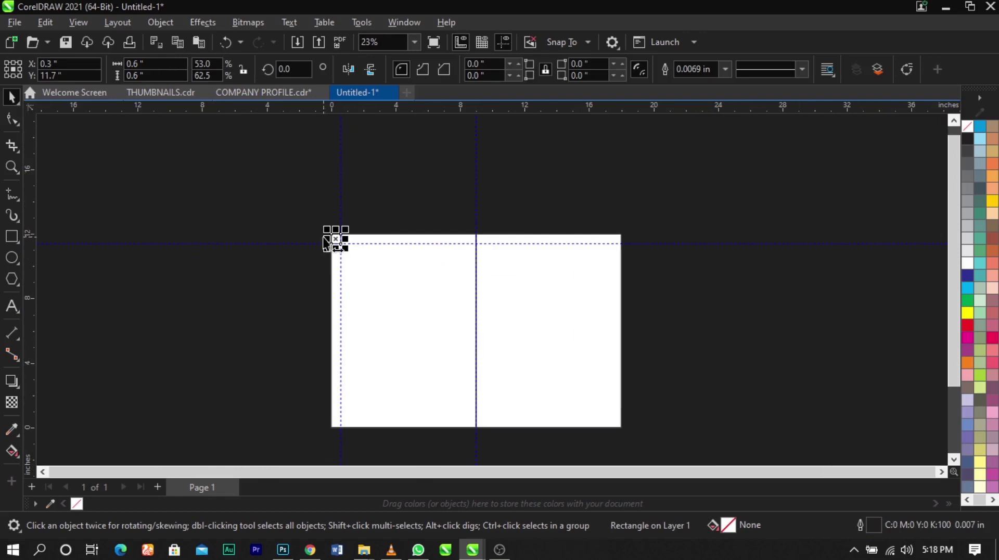
shift+click(396, 313)
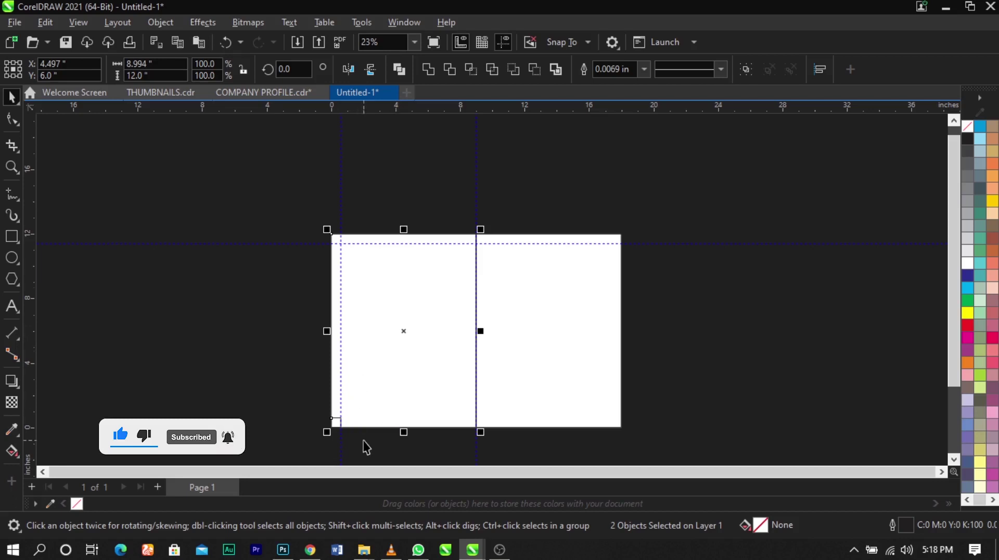
scroll(364, 421, up, 3)
drag(334, 110, 365, 372)
scroll(301, 367, down, 2)
scroll(317, 329, down, 3)
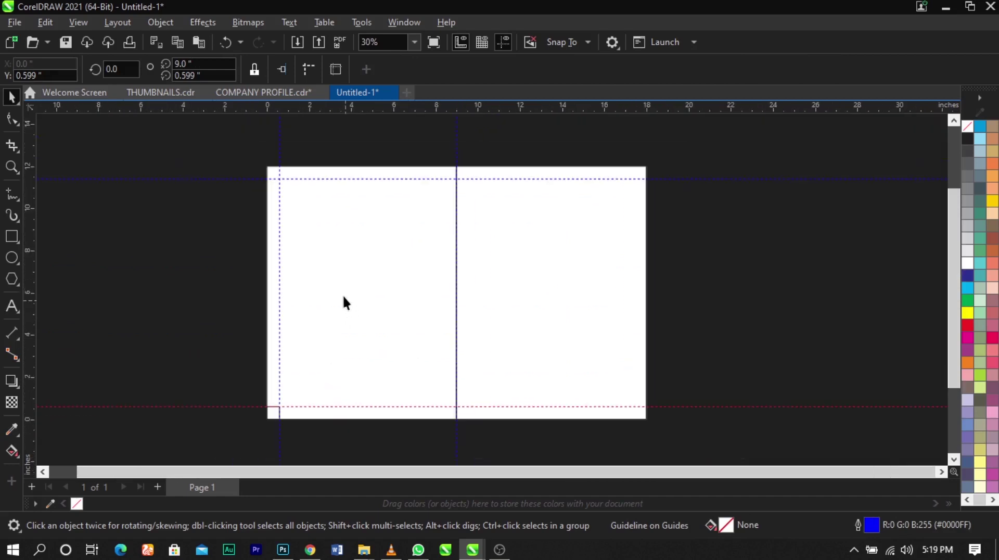
Step: Align the square to the right edge of the left rectangle and place a vertical guideline along its inner edge at 8.394 in
drag(249, 144, 495, 450)
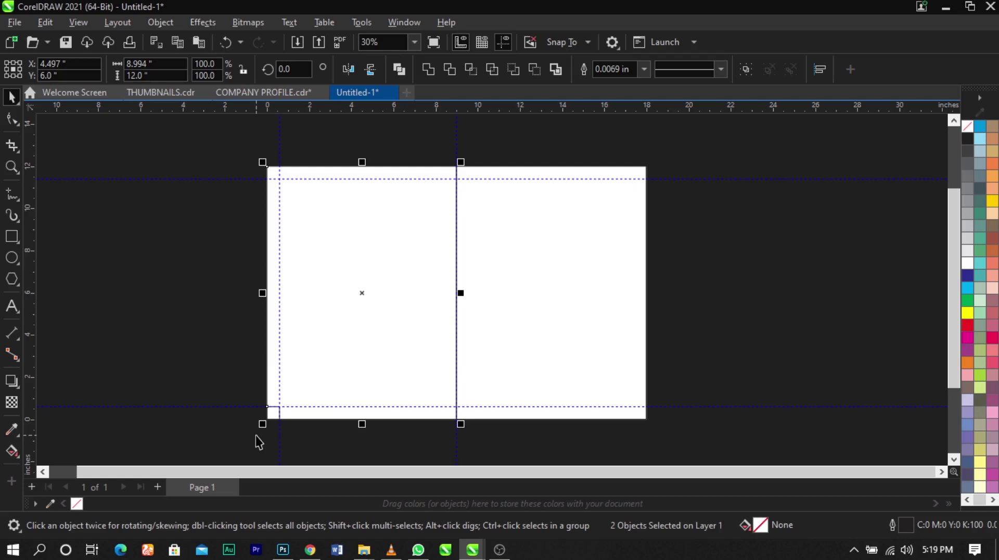
scroll(458, 423, up, 7)
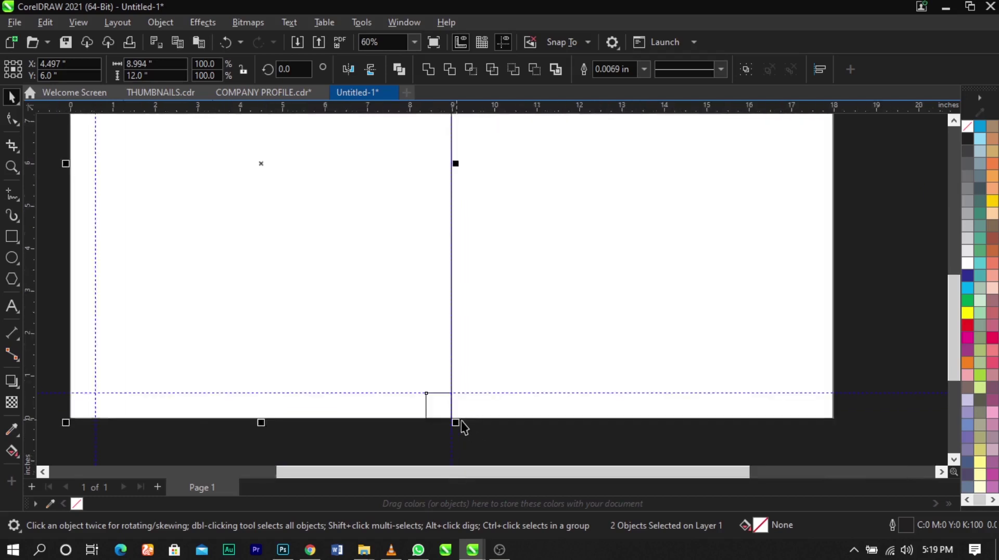
drag(27, 341, 408, 423)
scroll(401, 323, down, 3)
scroll(402, 327, down, 2)
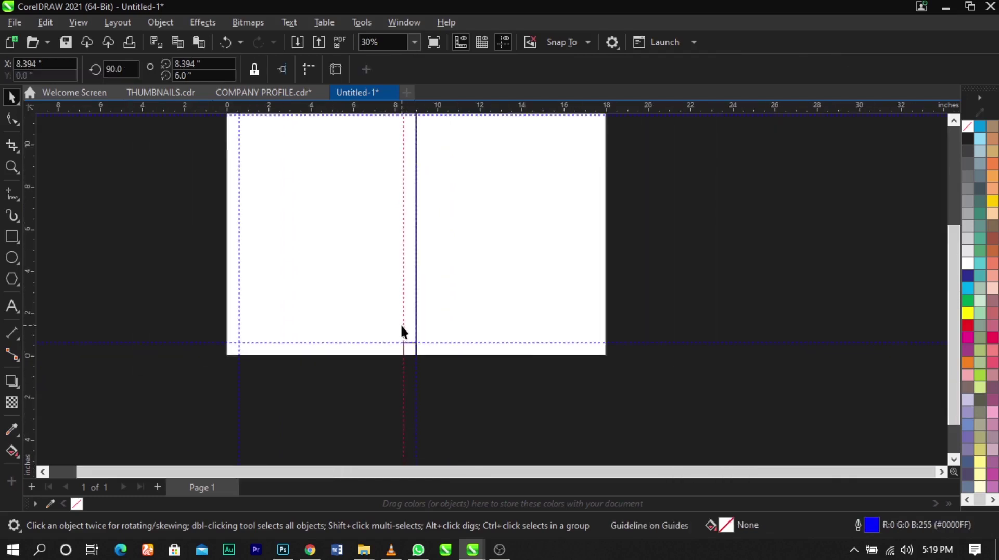
Step: Align the square to the left edge of the right rectangle and place a vertical guideline along its inner edge at 9.594 in
click(379, 385)
scroll(380, 385, down, 1)
drag(380, 385, 570, 162)
scroll(535, 228, up, 1)
click(292, 426)
click(378, 381)
shift+click(519, 288)
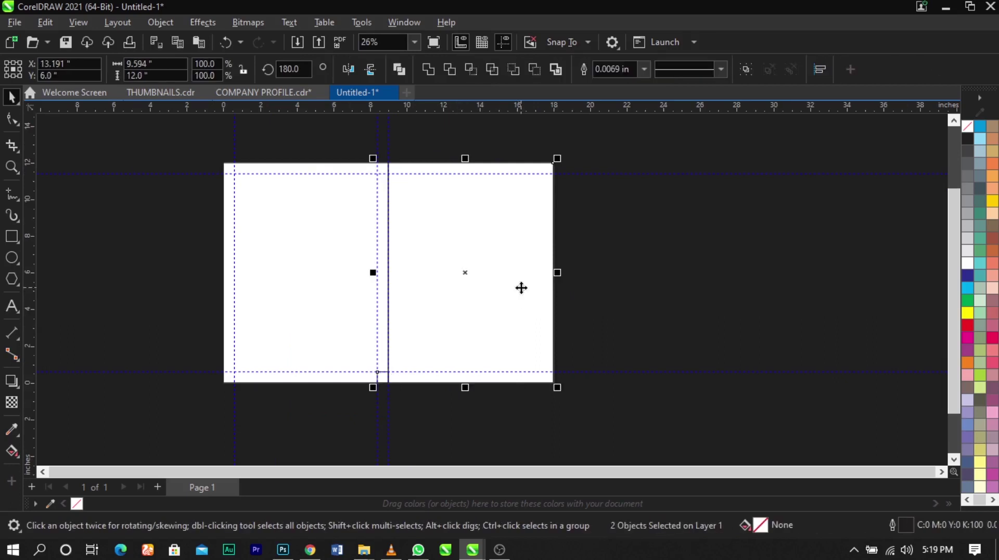
key(l)
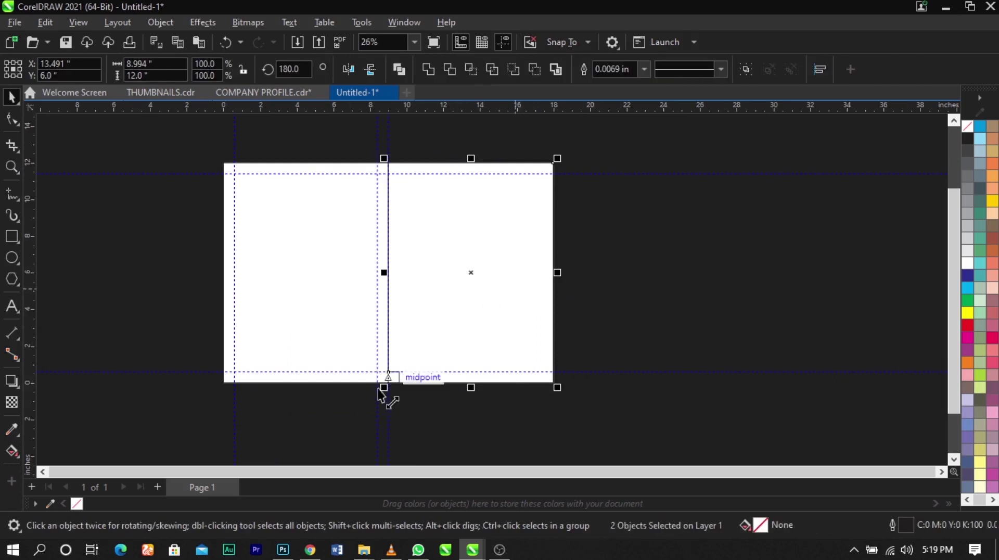
scroll(399, 379, up, 4)
drag(37, 317, 402, 388)
scroll(358, 346, down, 1)
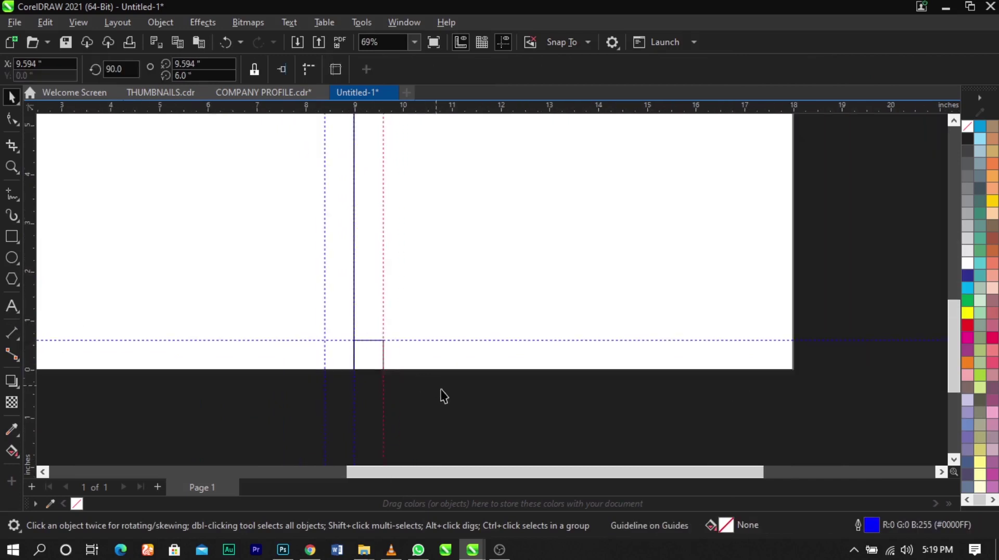
Step: Align the square to the right edge of the right rectangle and place a vertical guideline along its inner edge
click(369, 354)
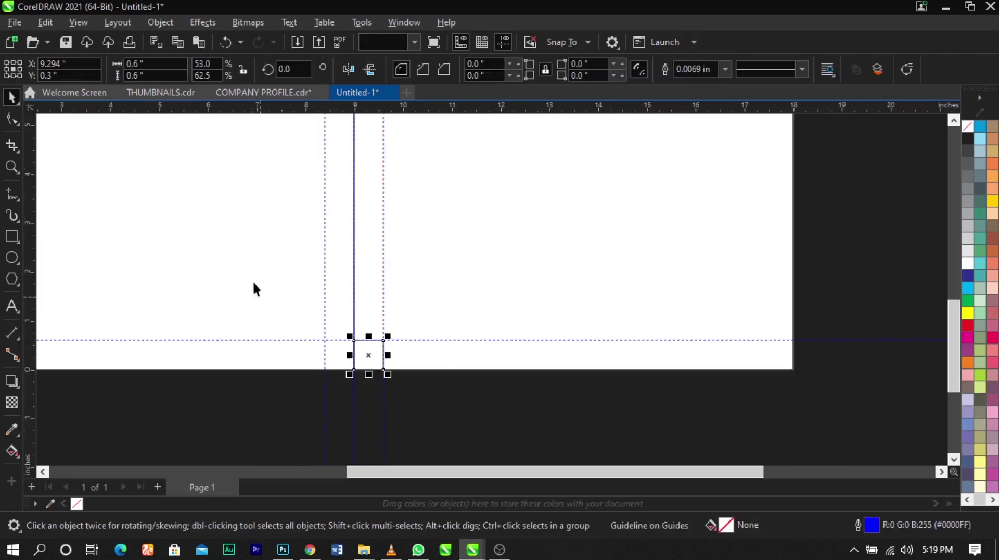
shift+click(542, 309)
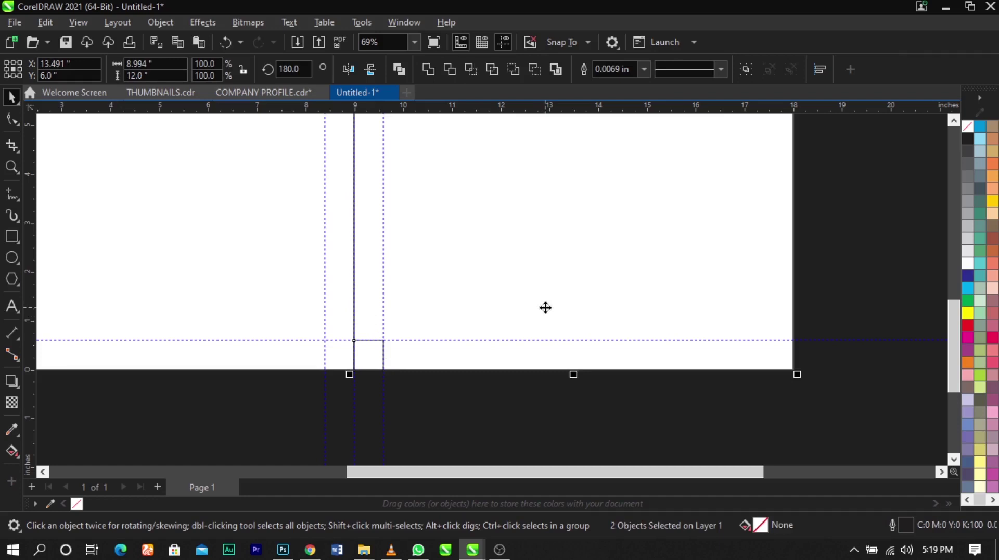
key(r)
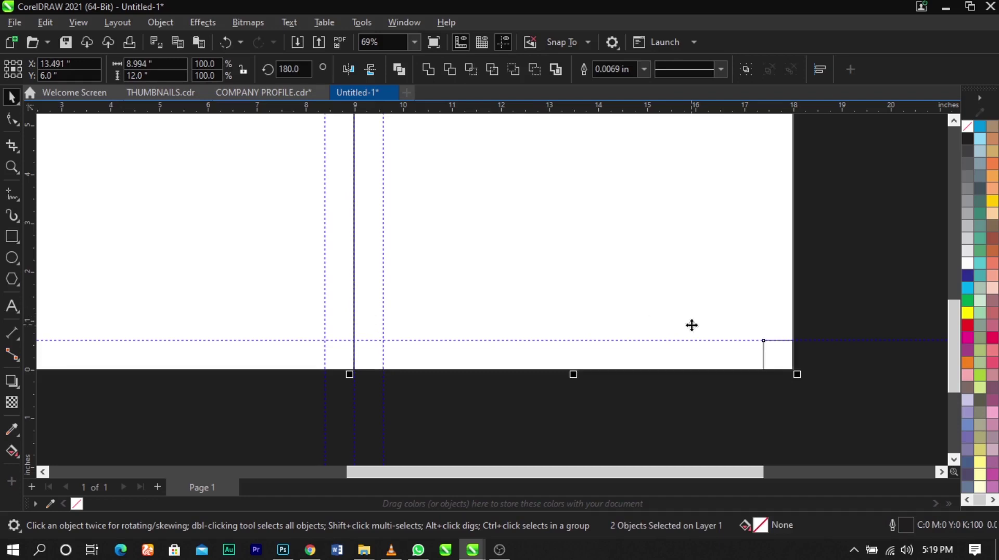
scroll(787, 356, up, 1)
drag(33, 343, 845, 298)
Step: Delete the helper square and remove the outline from both panel rectangles
key(Delete)
scroll(719, 305, down, 2)
scroll(718, 311, down, 2)
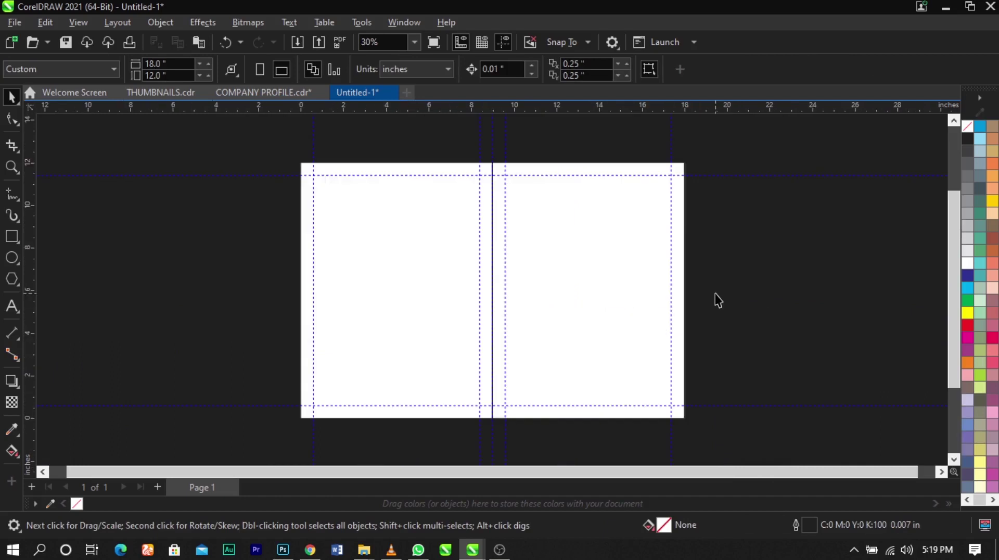
drag(761, 144, 249, 435)
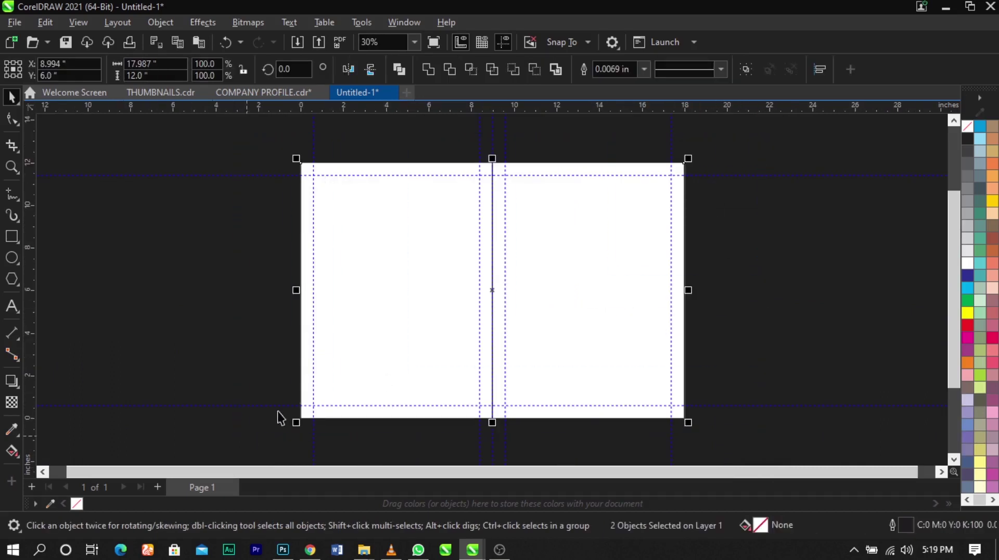
right_click(969, 129)
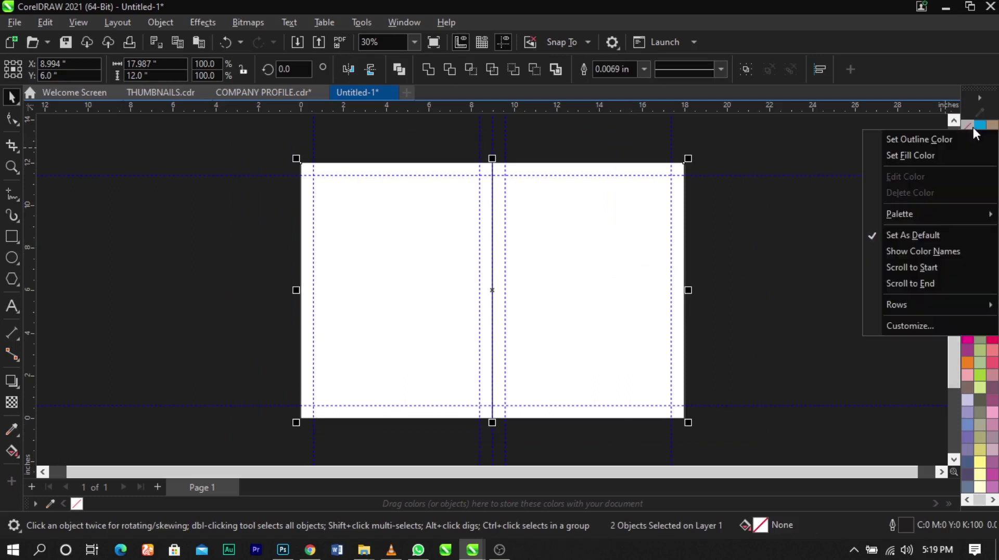
click(946, 137)
click(859, 232)
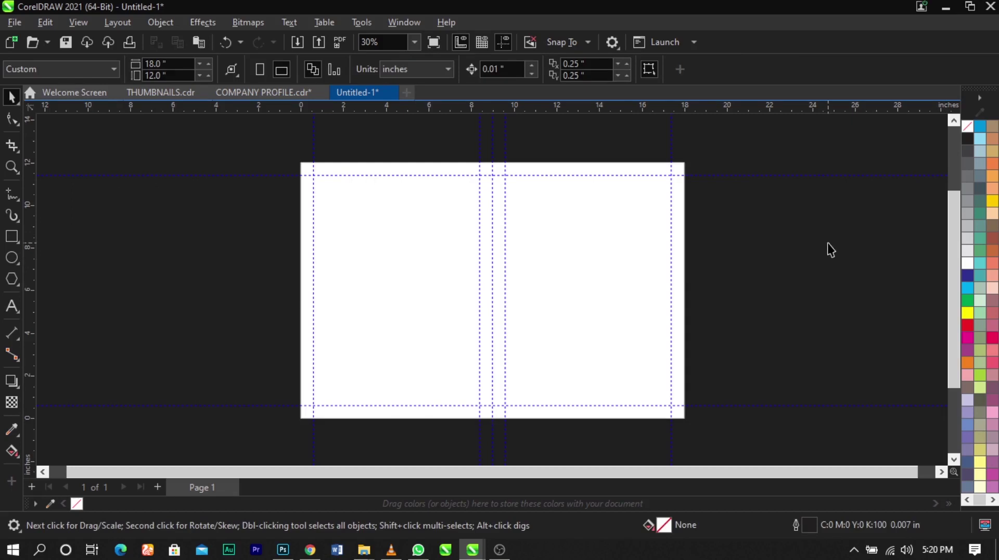
Step: Import the Chevron logo, the barcode and the two oil platform pictures from the CHEVRON folder
right_click(833, 246)
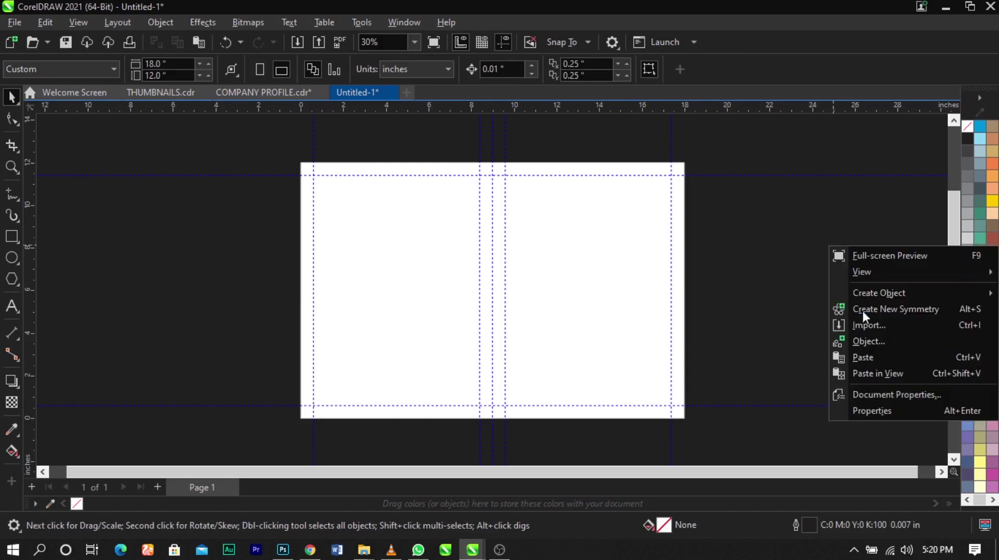
click(869, 324)
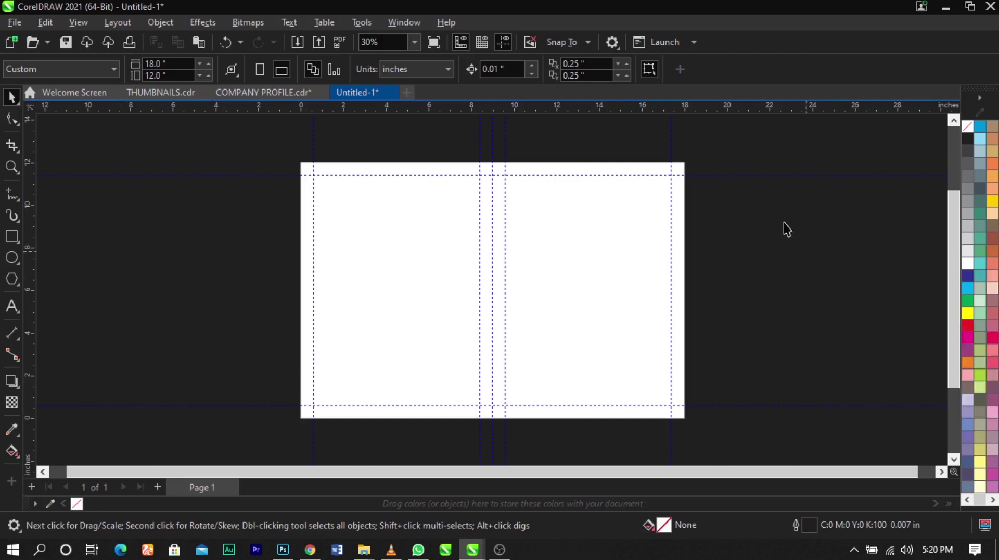
click(15, 22)
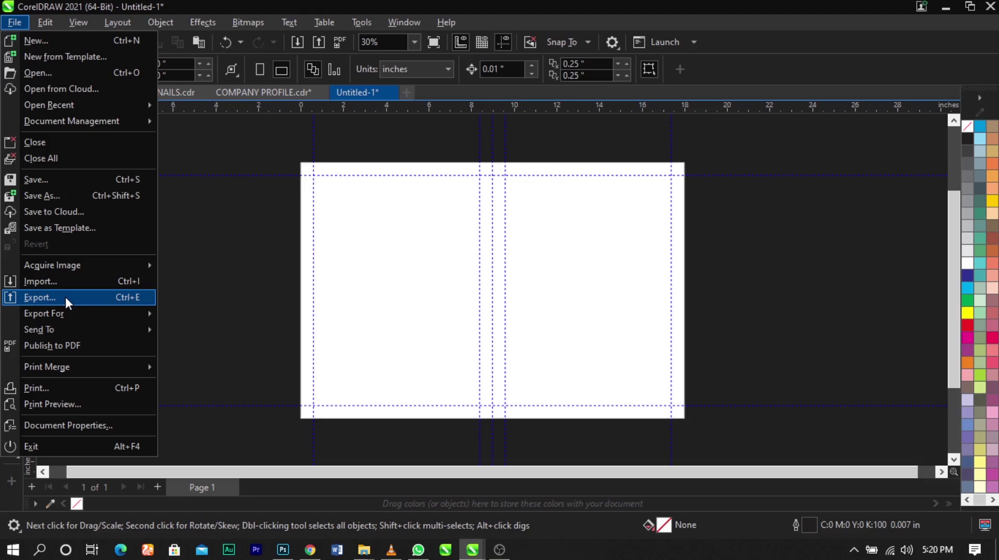
click(67, 281)
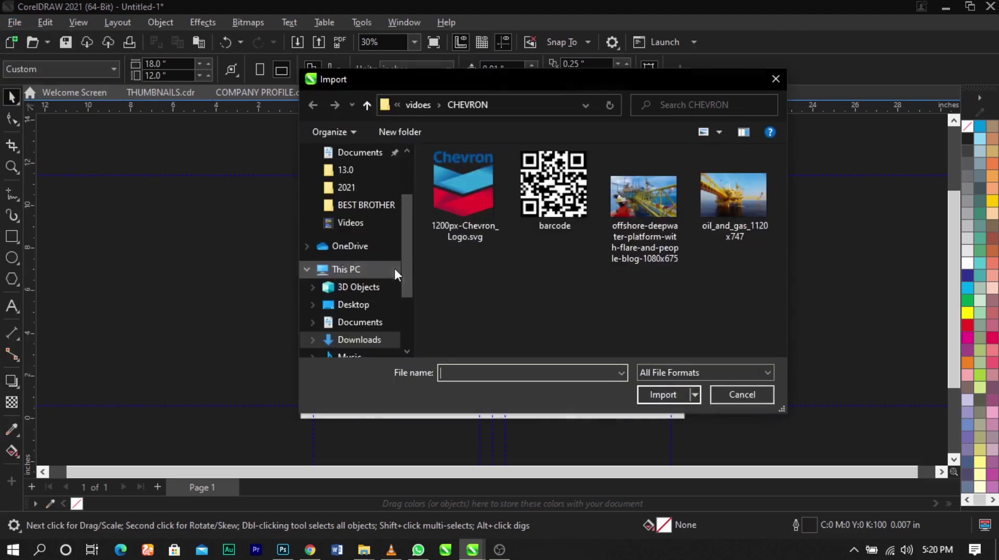
drag(569, 83, 541, 95)
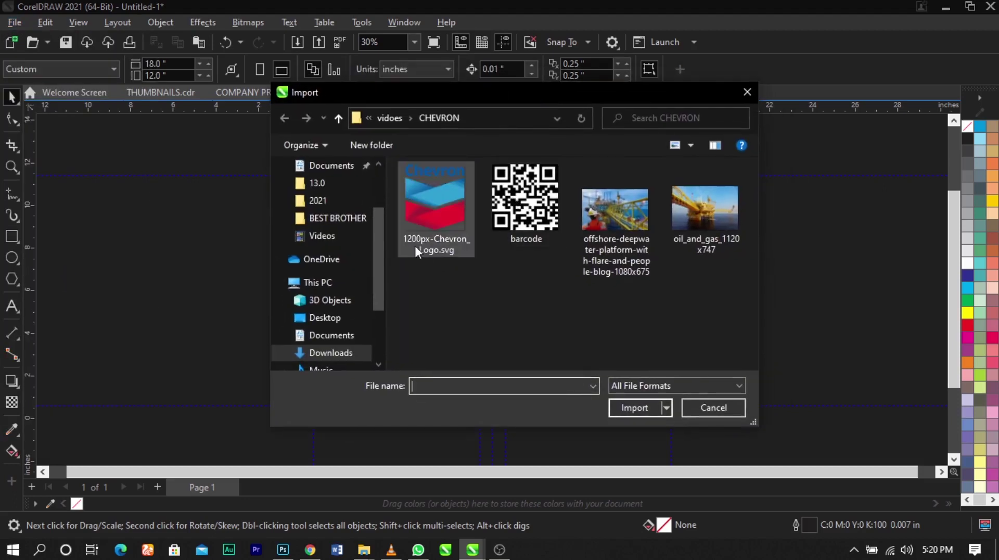
drag(379, 249, 389, 222)
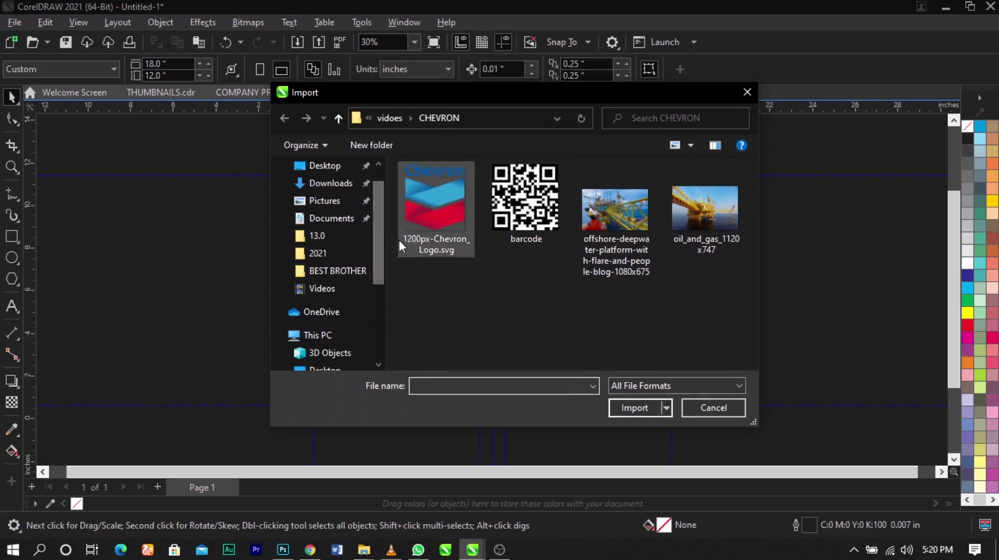
scroll(346, 232, up, 1)
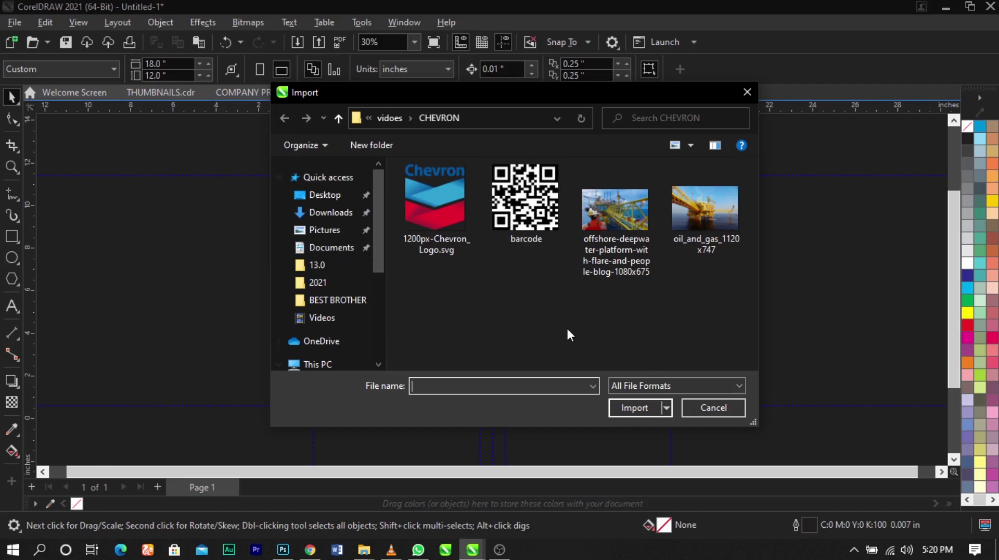
drag(456, 331, 726, 173)
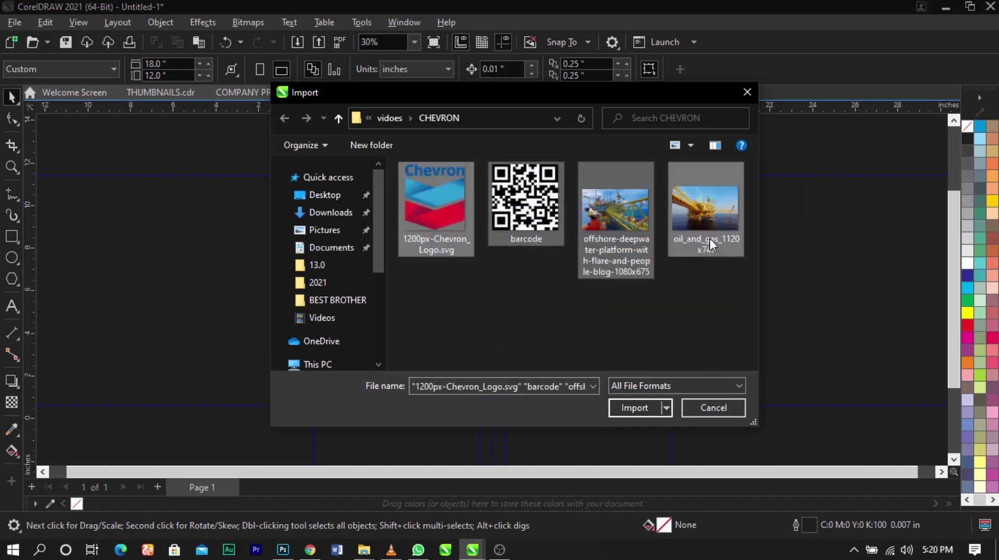
click(642, 411)
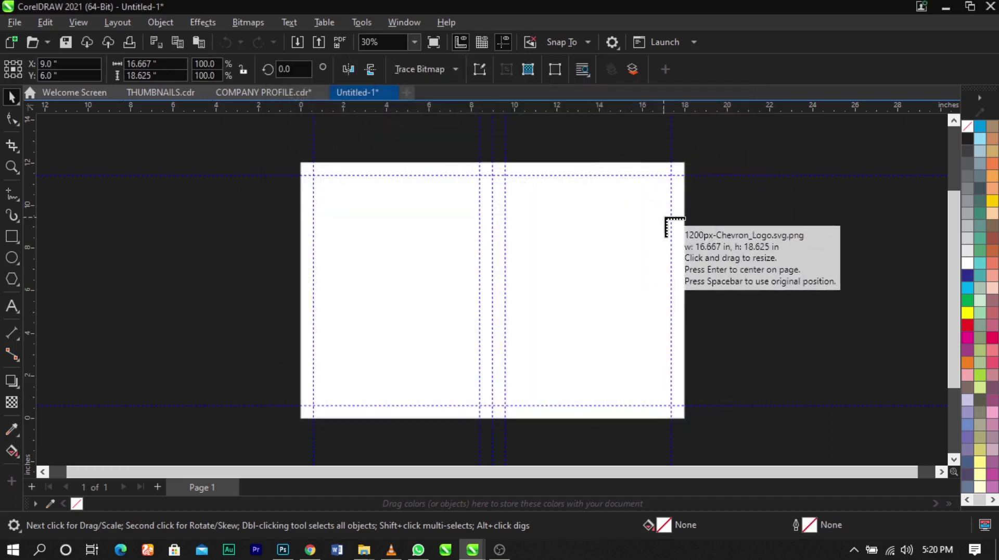
Step: Place the four imported images beside the page and move them together to the empty area right of the page
drag(163, 194, 247, 287)
drag(85, 239, 194, 347)
drag(147, 318, 244, 380)
drag(150, 258, 214, 302)
click(68, 189)
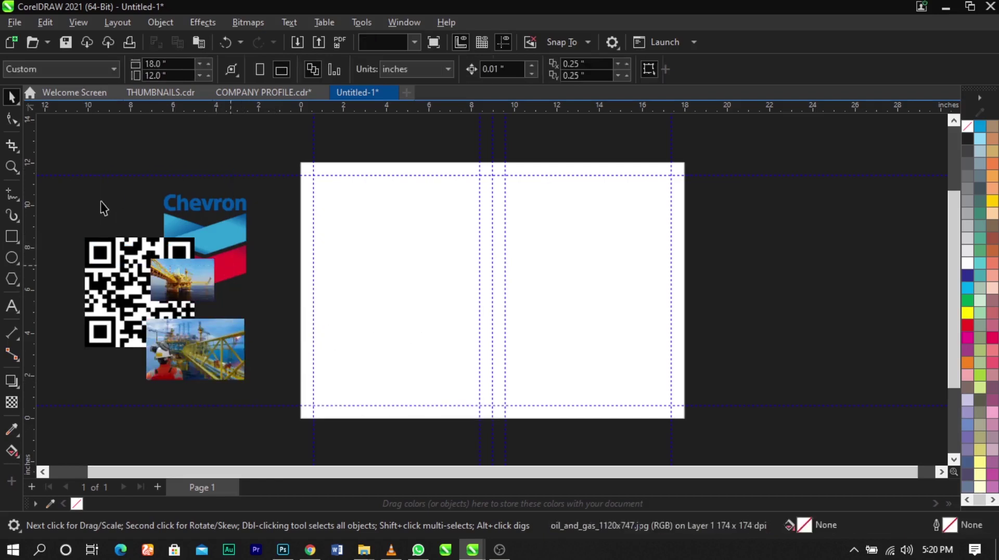
drag(67, 166, 294, 433)
drag(142, 302, 770, 317)
Step: Spread out the barcode, the logo and the two platform pictures so that they no longer overlap
scroll(519, 268, down, 1)
click(416, 132)
key(z)
drag(237, 145, 870, 430)
key(space)
drag(594, 322, 864, 328)
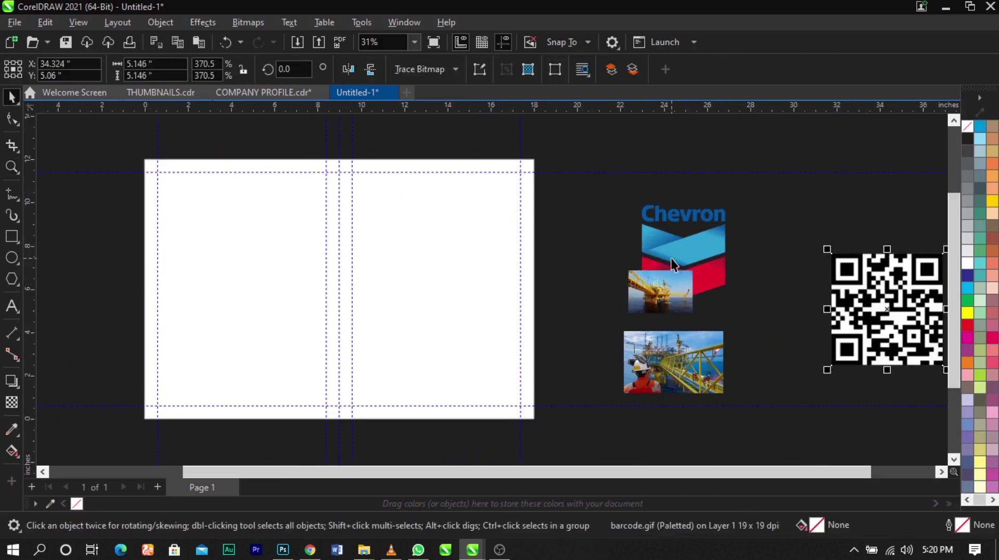
drag(672, 260, 780, 265)
click(705, 293)
drag(661, 315, 694, 289)
drag(682, 380, 751, 379)
click(638, 335)
Step: Draw a rectangle about 9 × 8.7 in across the right panel and align it to the panel's top edge
click(363, 243)
key(z)
drag(312, 159, 529, 343)
key(space)
key(F6)
mouse_move(348, 146)
mouse_down()
mouse_move(615, 366)
mouse_move(615, 407)
mouse_up()
key(space)
shift+click(555, 450)
key(t)
Step: Draw a circle about 9 in in diameter over the rectangle's lower edge, spanning the right panel's width
scroll(598, 318, down, 2)
key(z)
drag(664, 187, 370, 447)
key(space)
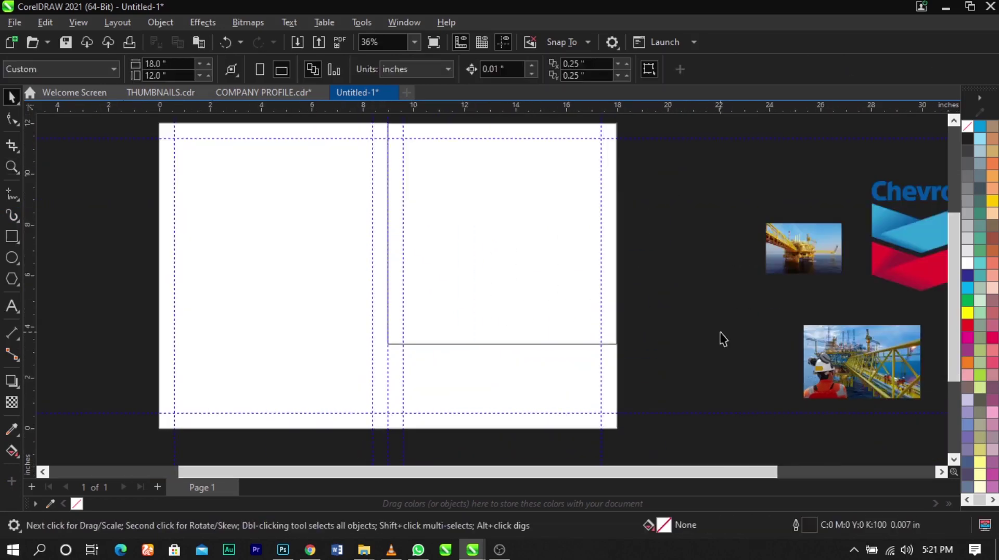
click(12, 257)
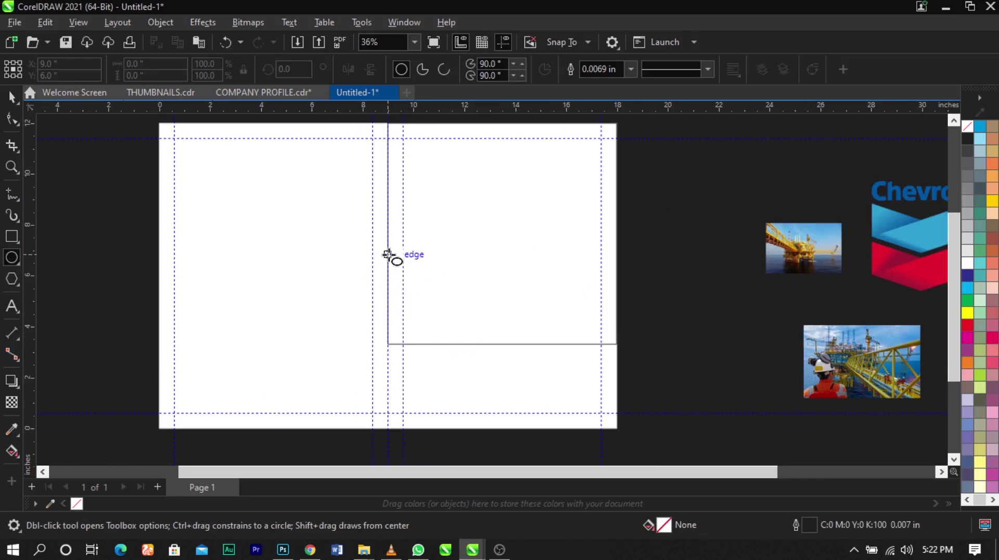
drag(388, 254, 620, 453)
key(space)
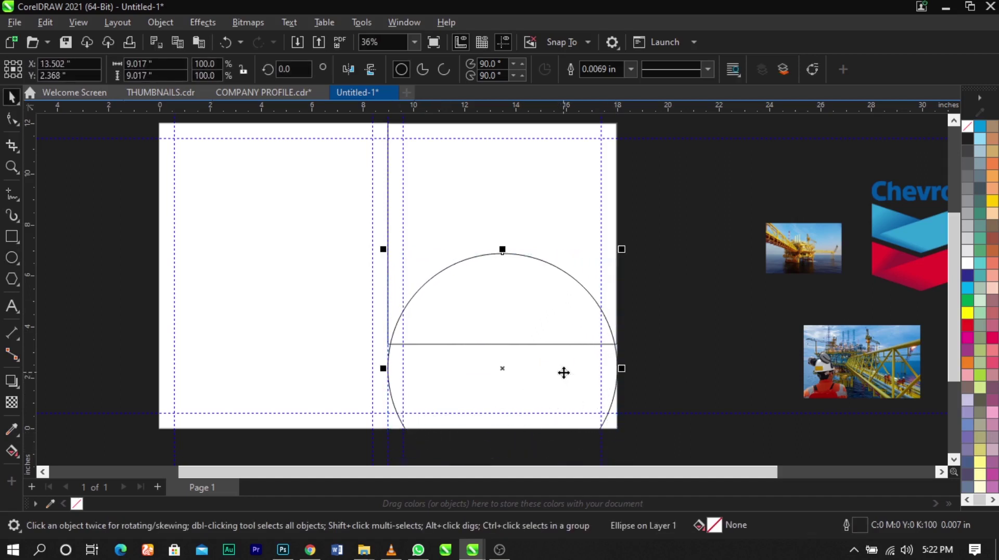
Step: Enlarge the circle to about 9.9 in in diameter and move it to touch the right panel's outer edge
drag(621, 248, 635, 235)
click(610, 359)
click(593, 288)
drag(548, 382, 536, 361)
click(675, 329)
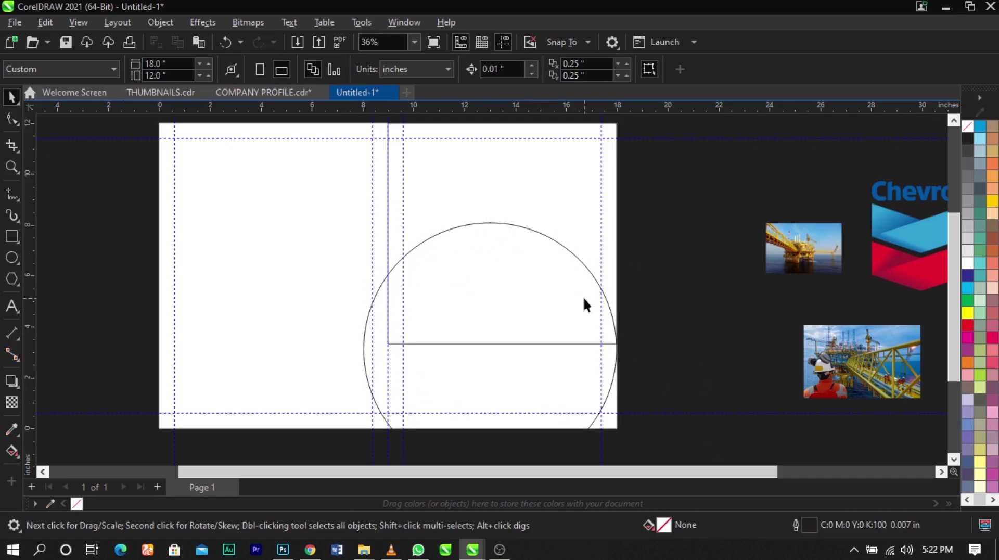
Step: Trim the upper rectangle of the right panel with the circle
click(587, 311)
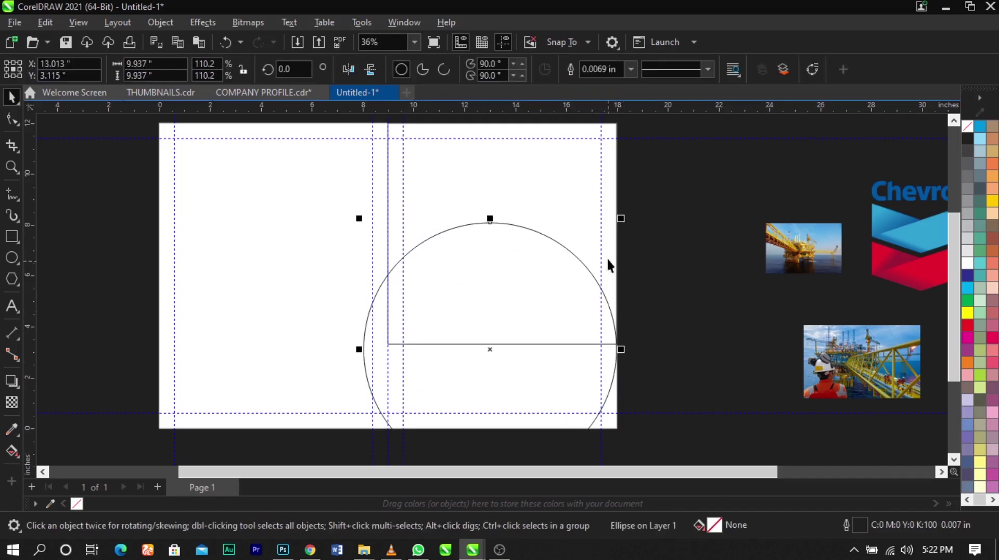
click(513, 362)
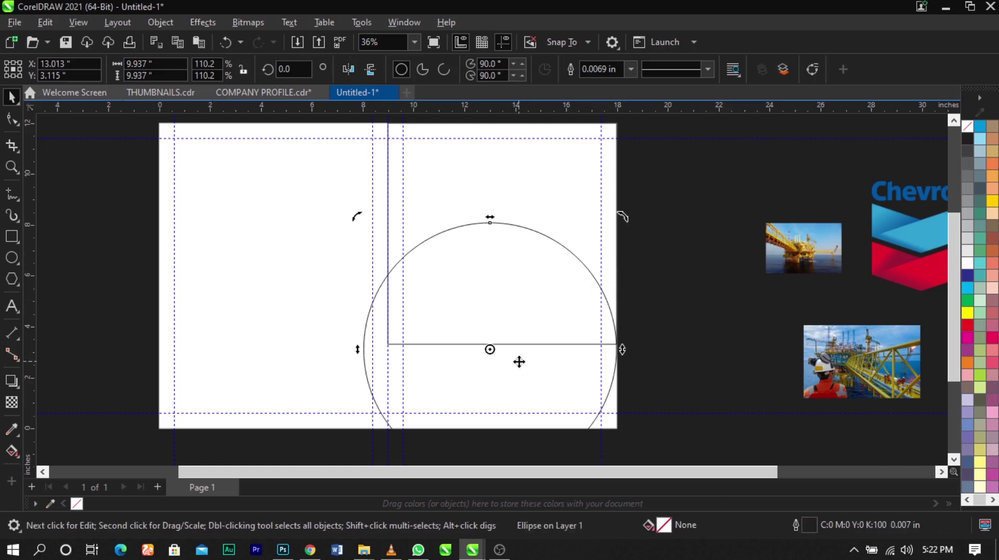
shift+click(546, 200)
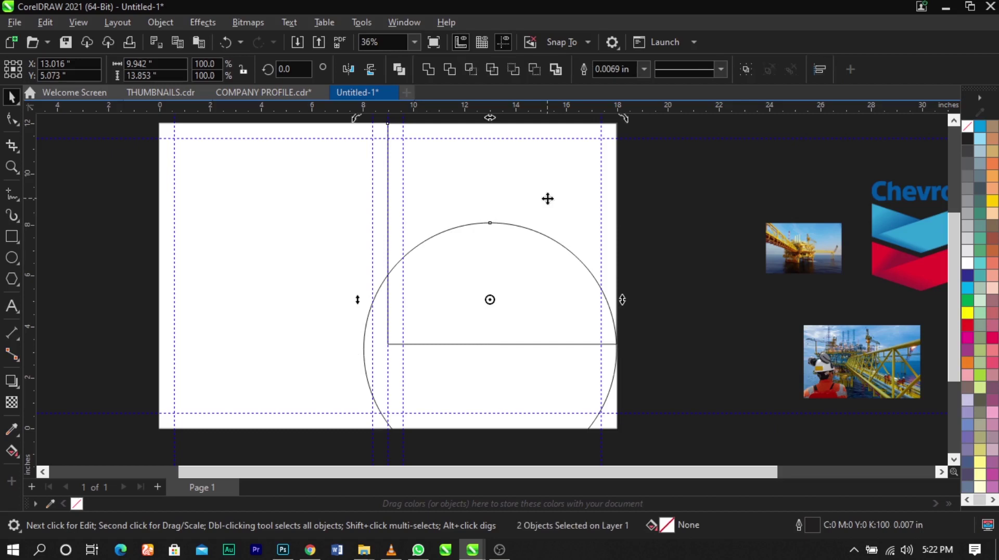
click(450, 68)
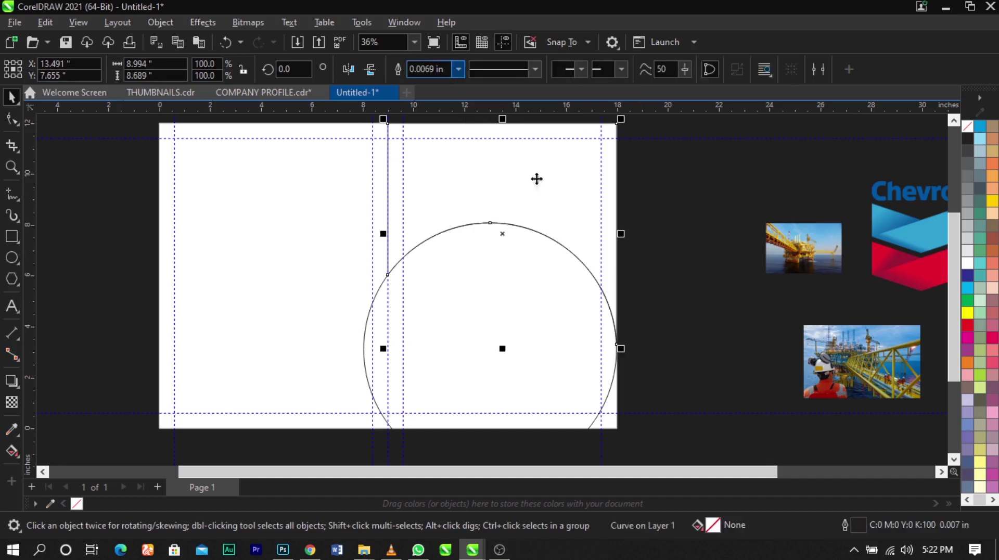
click(696, 280)
click(544, 288)
drag(544, 287, 291, 348)
mouse_move(537, 208)
mouse_down()
mouse_move(540, 241)
mouse_move(541, 208)
mouse_up()
drag(542, 250, 566, 248)
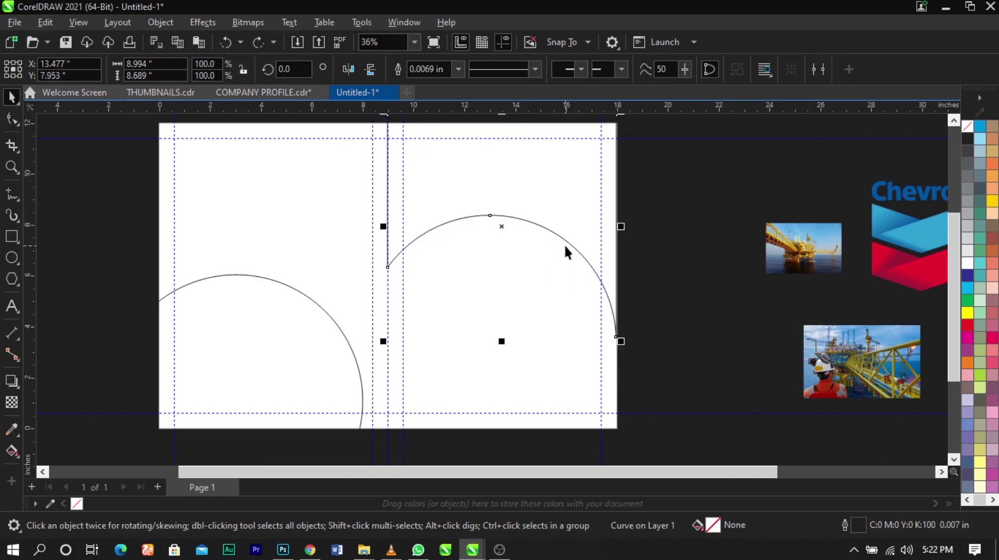
key(ctrl+z)
key(ctrl+z)
key(ctrl+z)
key(ctrl+z)
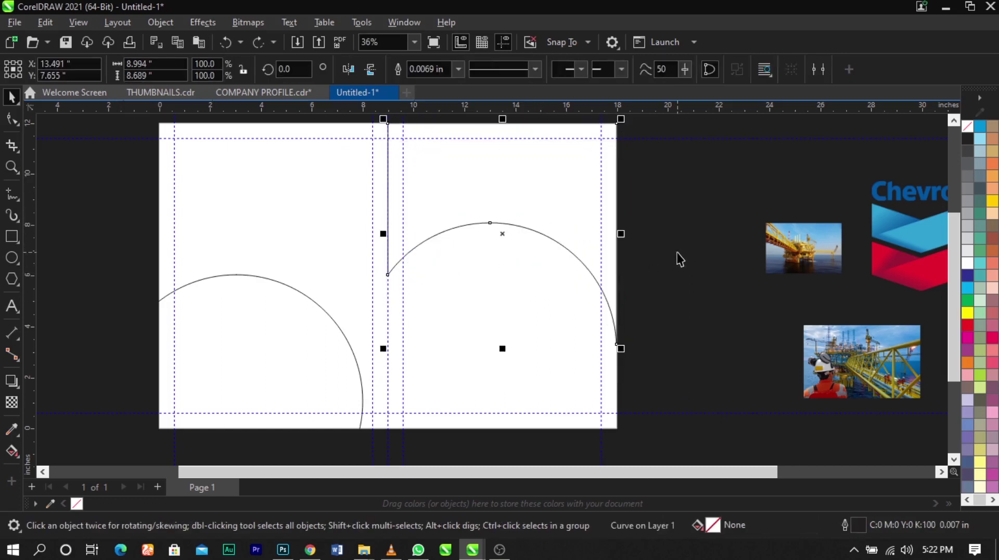
Step: Shrink the circle to about 7.5 in in diameter and move it beneath the arc, centered at about X 12.1, Y 1.3 in
click(679, 256)
click(530, 279)
drag(622, 219, 623, 306)
drag(537, 300, 561, 290)
scroll(539, 256, down, 1)
key(z)
drag(261, 151, 677, 452)
key(space)
drag(583, 261, 591, 254)
scroll(544, 300, up, 1)
drag(535, 298, 530, 301)
click(531, 304)
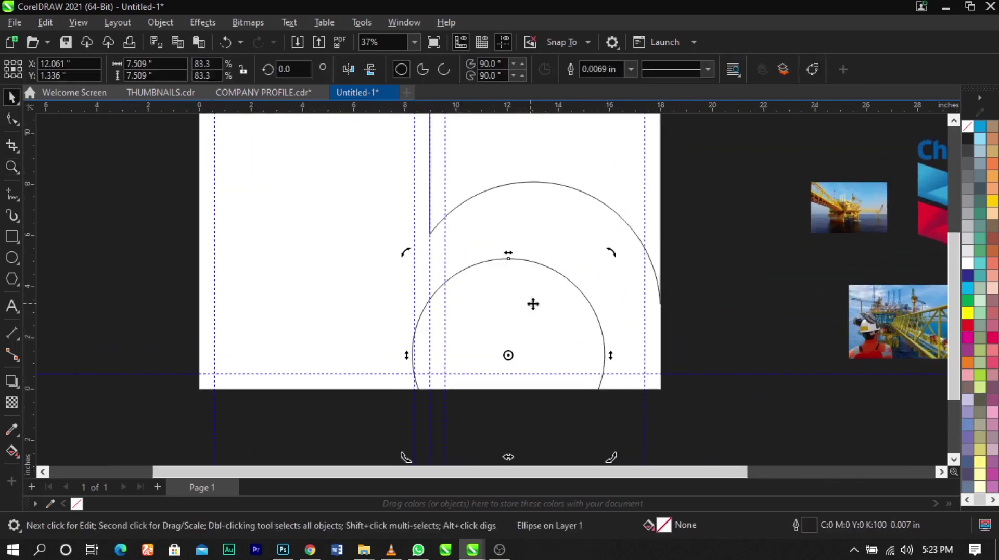
click(559, 292)
click(572, 297)
click(553, 295)
click(610, 249)
Step: PowerClip the small circle and the trimmed shape inside the right panel rectangle
click(546, 294)
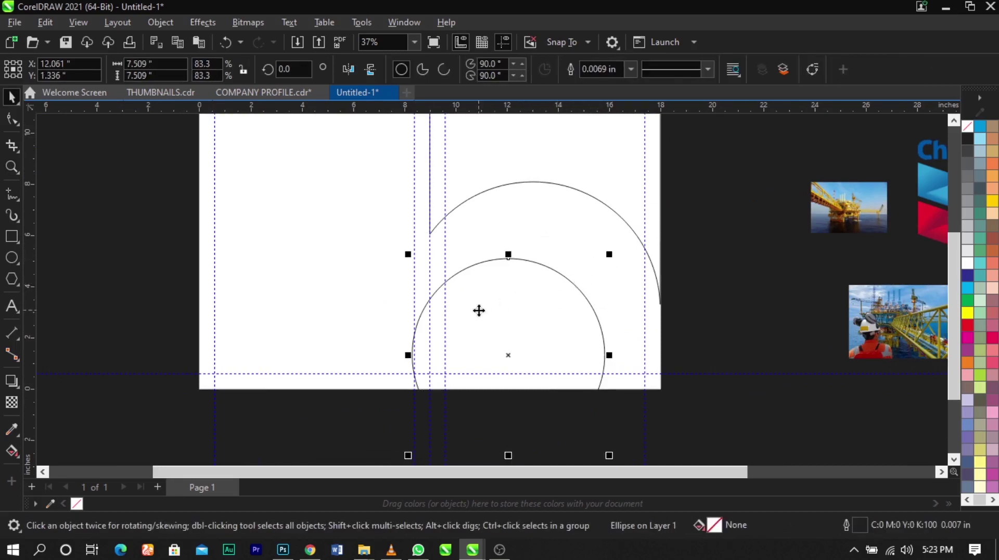
scroll(477, 310, down, 1)
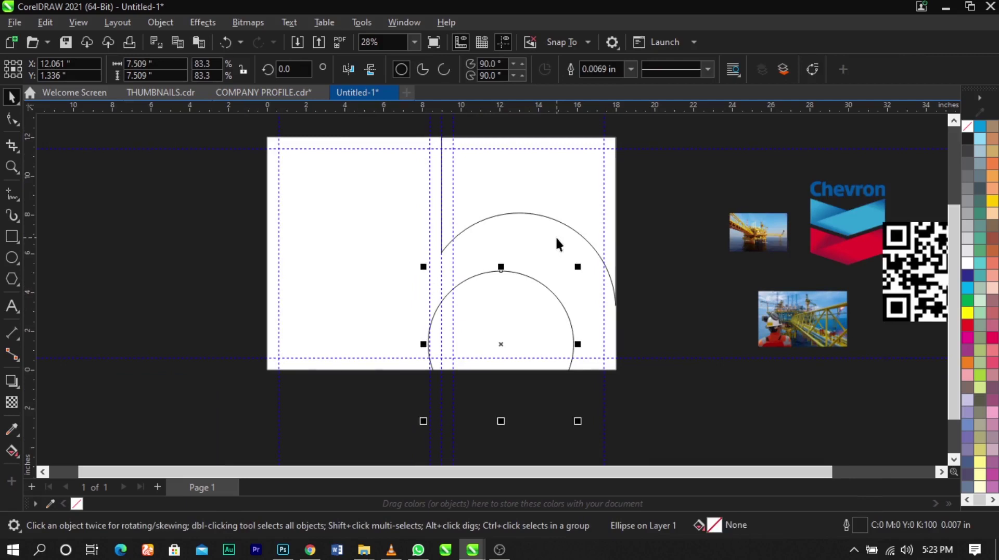
shift+click(548, 197)
right_click(548, 196)
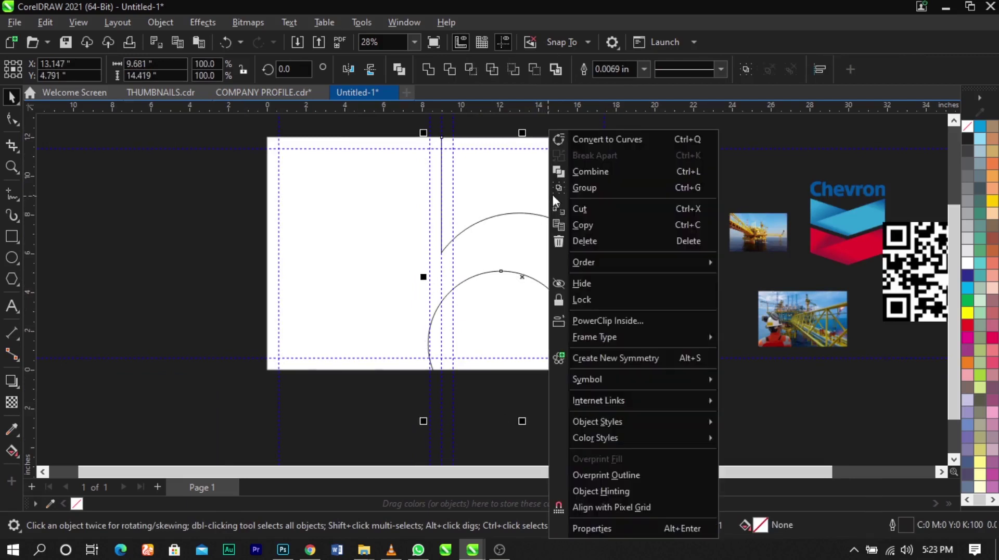
click(614, 316)
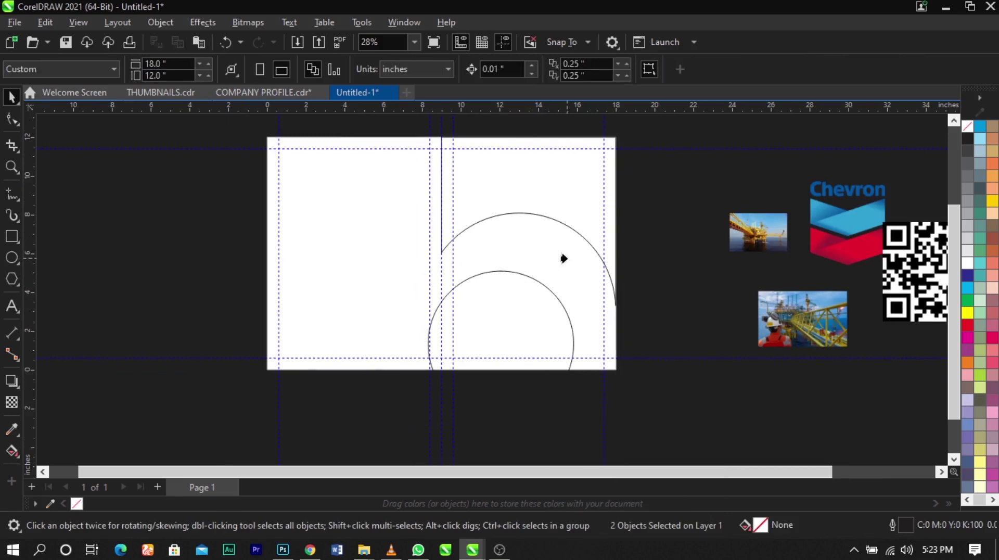
click(571, 254)
Step: Open the right panel's PowerClip for editing and scale both shapes together to about 105.7% so they extend past the frame
double_click(571, 254)
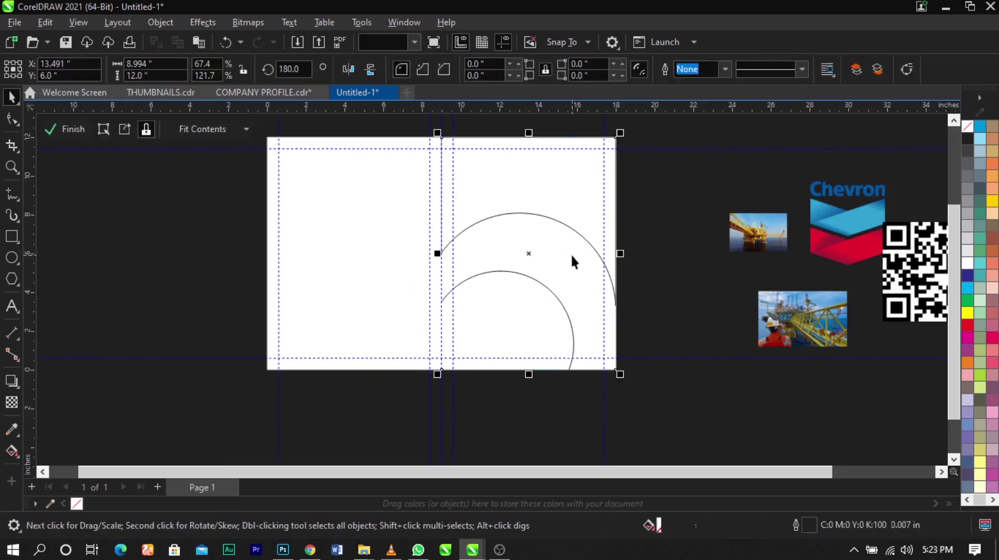
ctrl+click(668, 276)
right_click(561, 184)
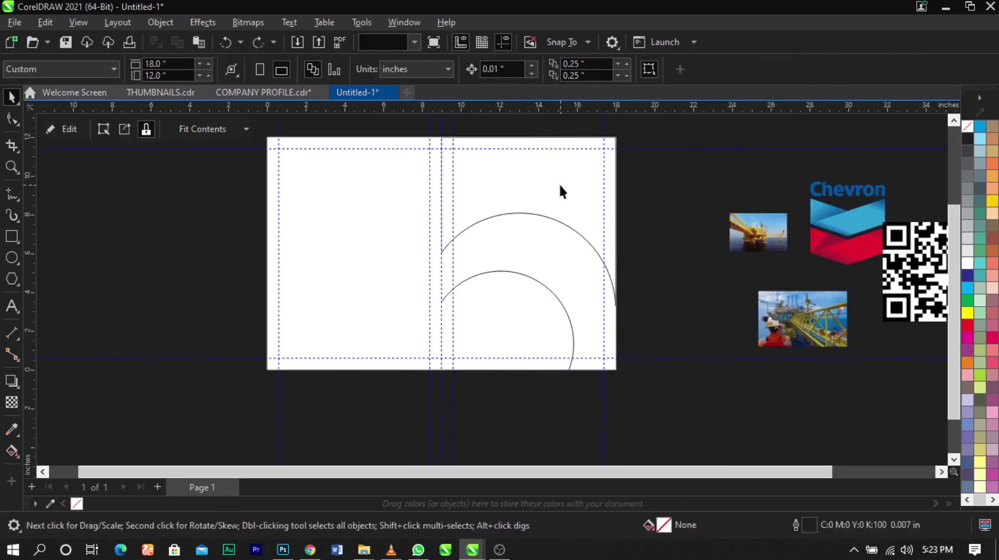
right_click(561, 185)
click(624, 105)
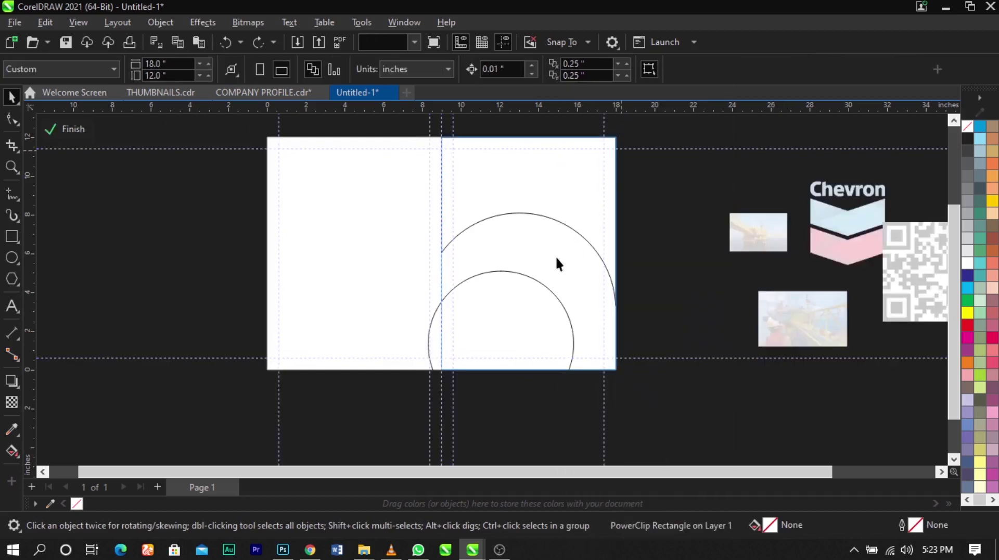
key(ctrl+a)
drag(621, 420, 630, 433)
Step: Enlarge the circle beneath the arc to about 9 in in diameter, centered near the panel's bottom edge
click(515, 327)
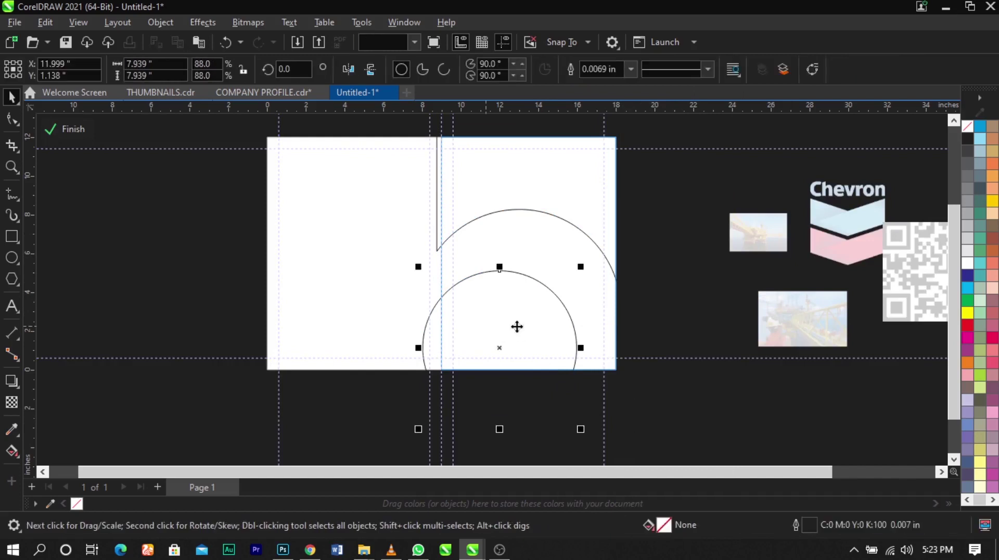
scroll(515, 327, up, 1)
click(539, 294)
click(542, 295)
click(569, 306)
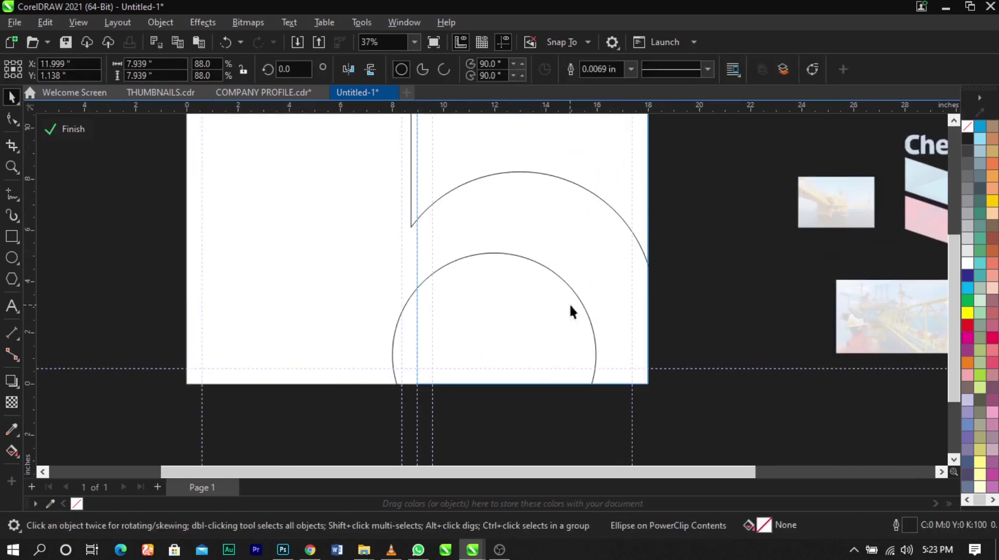
drag(604, 245, 624, 226)
mouse_move(571, 268)
mouse_down()
mouse_move(569, 296)
mouse_move(567, 286)
mouse_up()
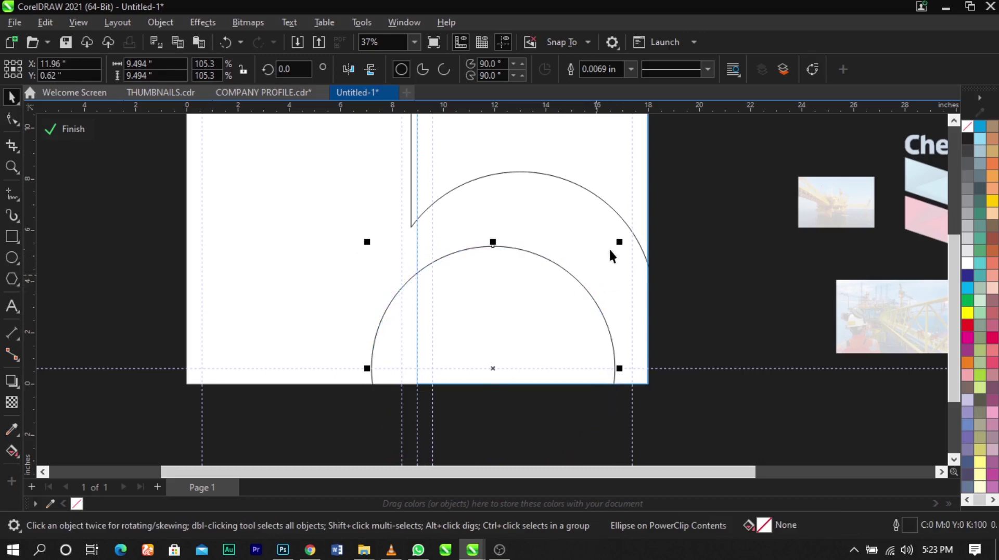
drag(619, 241, 614, 247)
Step: Adjust the vertical placement of the arched shape and the lower circle within the frame and finish editing the PowerClip
scroll(524, 245, down, 2)
shift+click(546, 193)
drag(547, 163, 546, 154)
click(651, 254)
click(547, 332)
drag(542, 303, 526, 290)
scroll(530, 244, up, 1)
ctrl+click(744, 305)
key(F4)
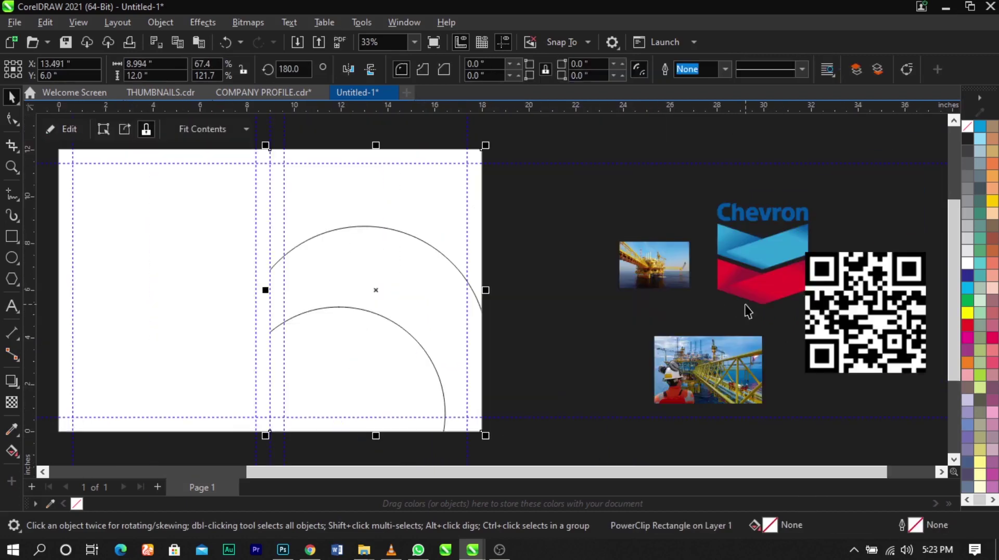
click(624, 341)
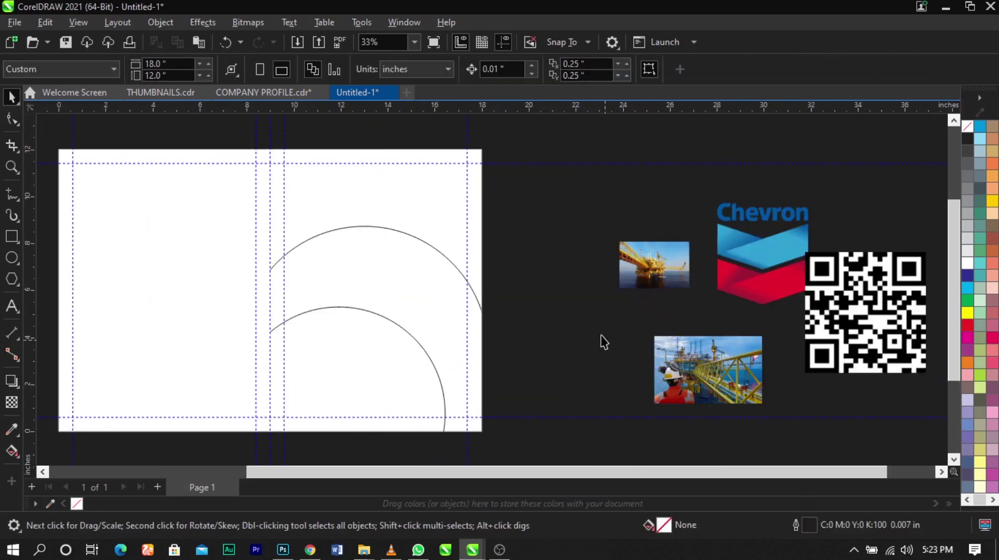
key(shift+F4)
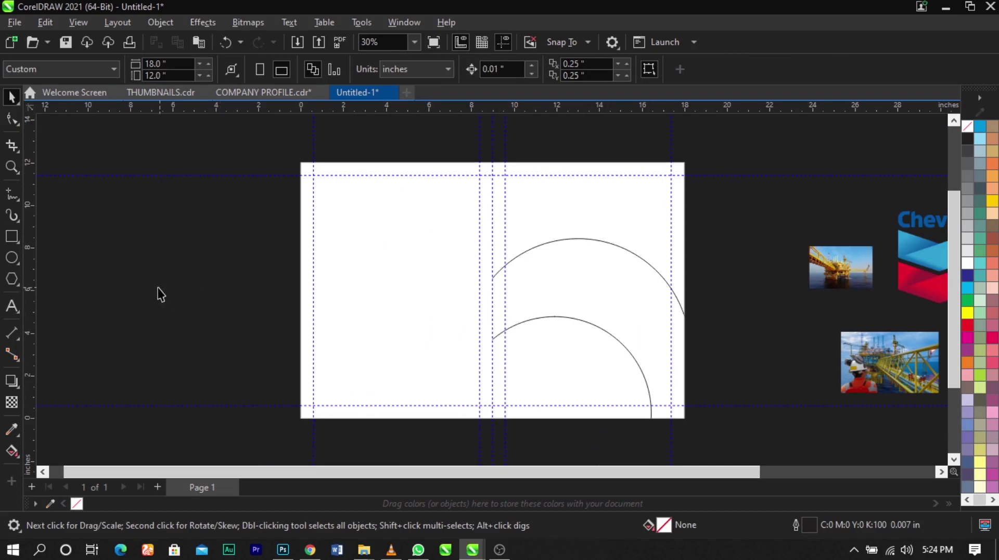
Step: Draw a circle about 10.7 in in diameter over the right panel's lower outer corner, centered at about X 17.0, Y 2.1 in
click(12, 258)
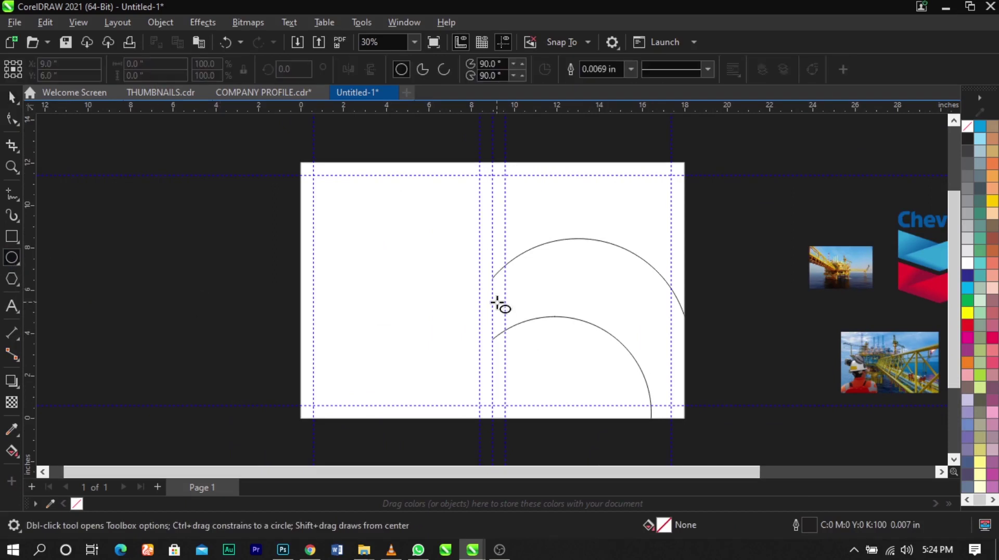
drag(546, 244, 771, 429)
key(space)
click(726, 341)
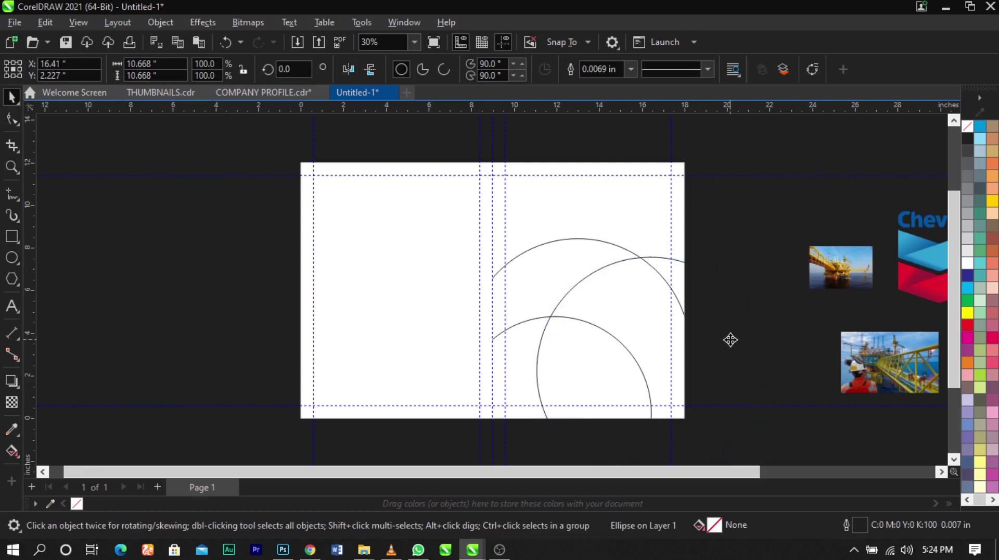
drag(730, 336, 750, 337)
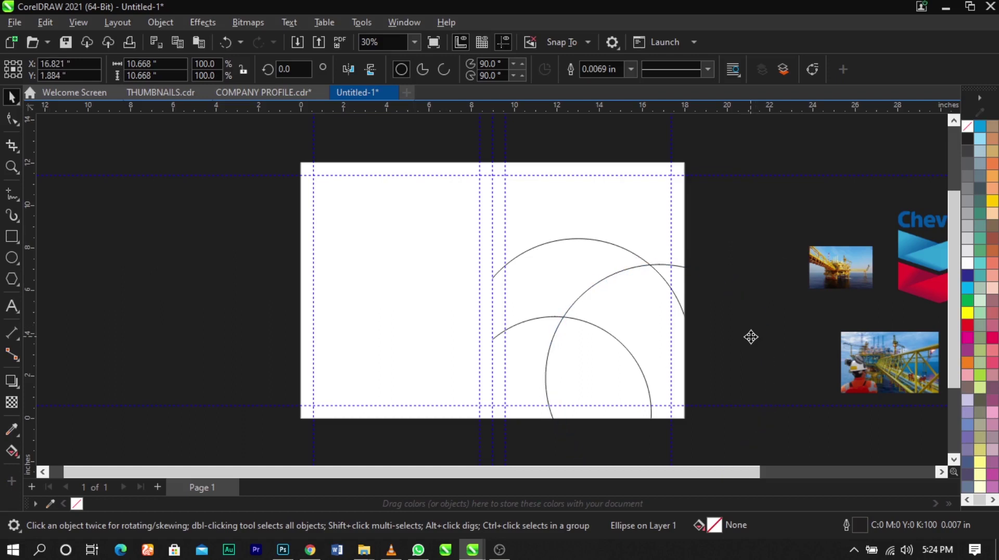
drag(751, 335, 754, 330)
Step: PowerClip the new circle inside the right panel rectangle
right_click(754, 330)
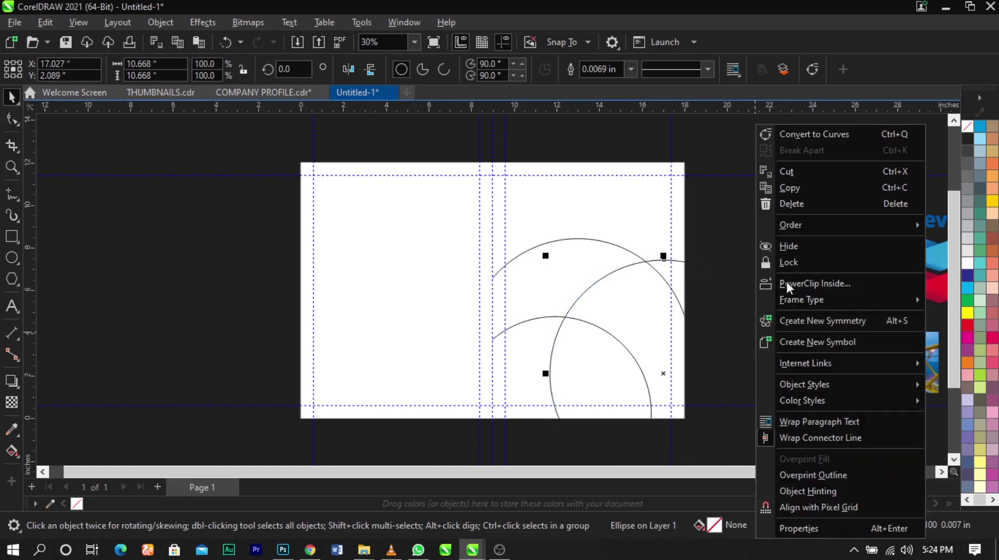
click(814, 283)
click(597, 190)
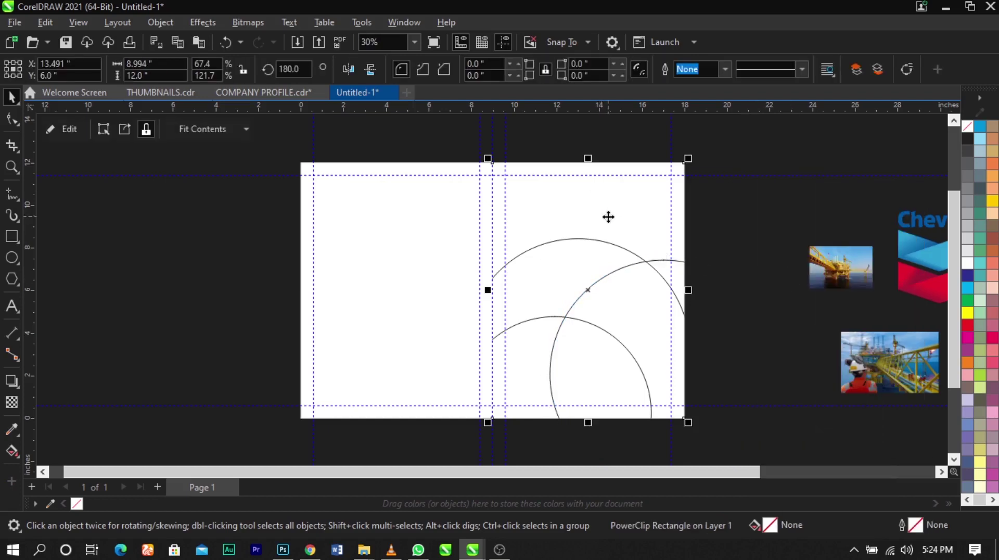
key(Escape)
Step: Edit the right panel's PowerClip and create a concentric copy of the corner circle scaled down to about 4.5 in in diameter
right_click(595, 244)
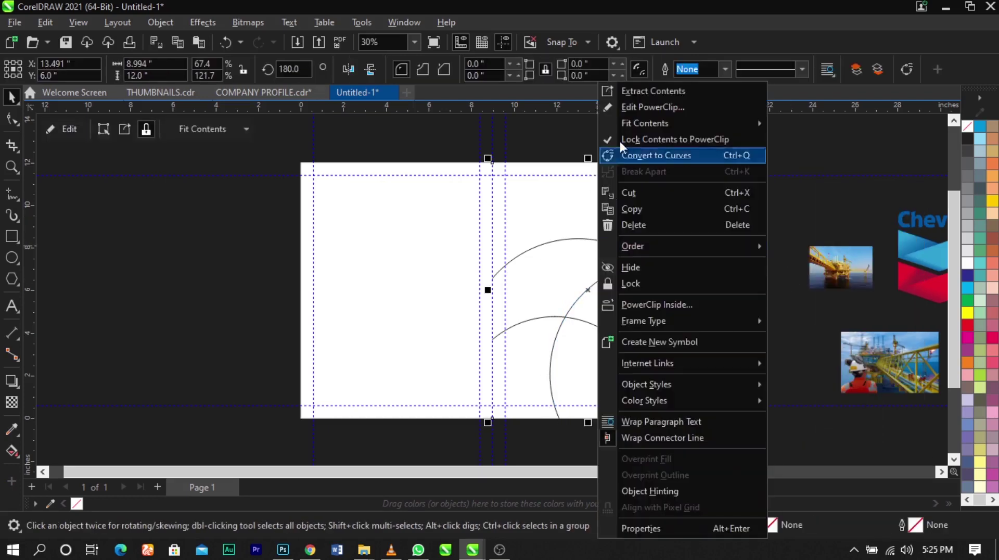
click(630, 111)
click(653, 298)
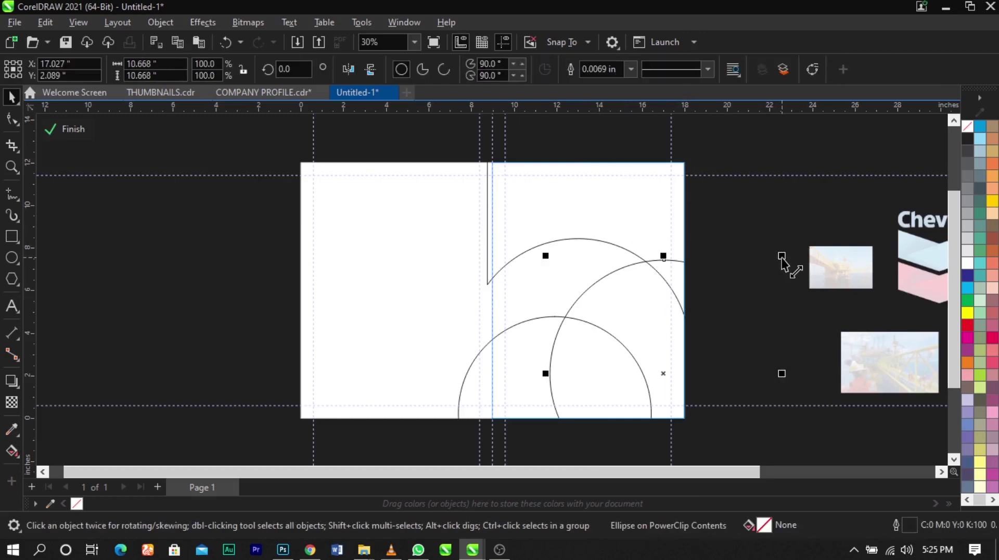
drag(782, 257, 799, 326)
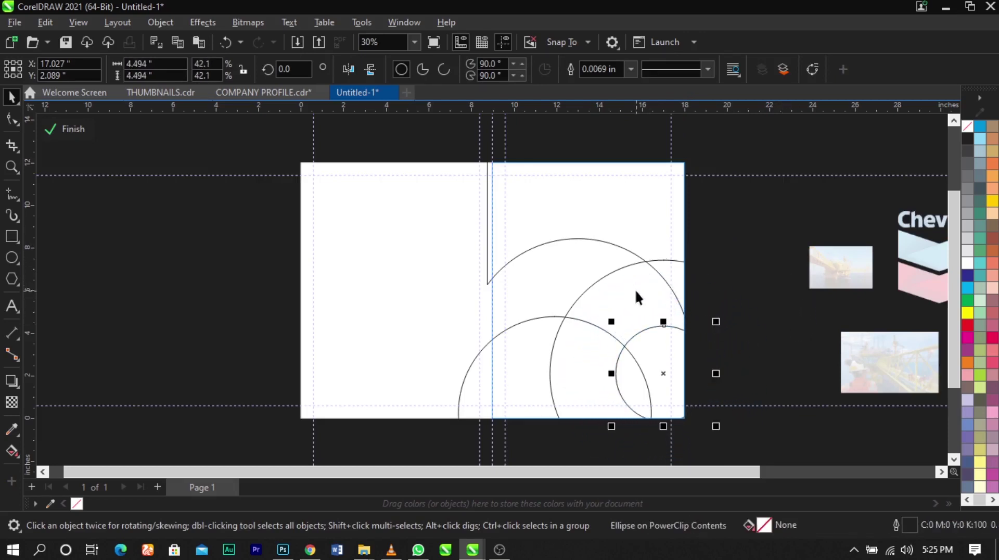
Step: Move the two concentric circles together toward the panel's outer edge, enlarge them, and finish editing the PowerClip
shift+click(719, 305)
drag(696, 313, 730, 306)
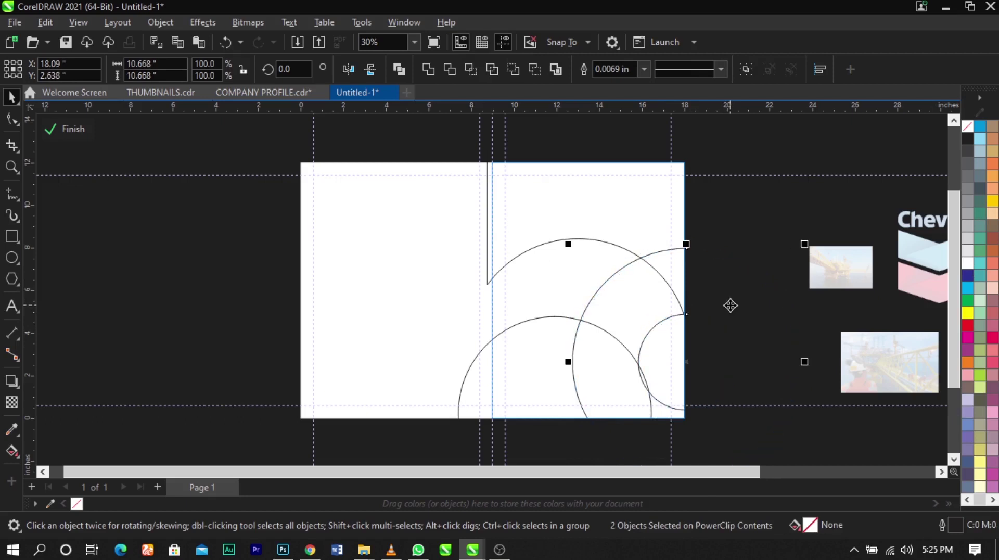
ctrl+click(747, 221)
key(z)
mouse_move(752, 132)
mouse_down()
mouse_move(725, 199)
mouse_move(307, 437)
mouse_up()
key(space)
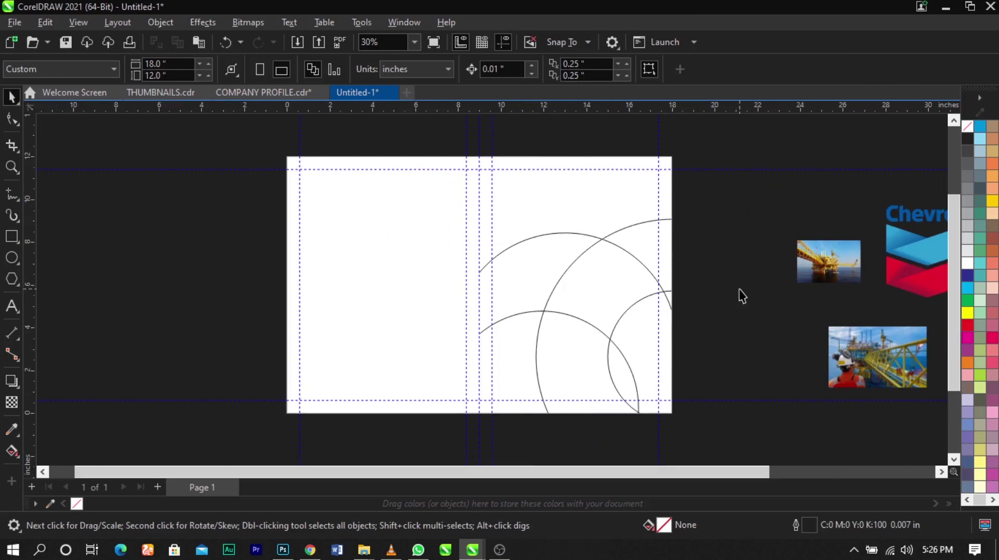
Step: Open the right panel's PowerClip for editing, fill the upper arched shape with white and remove its outline
click(589, 305)
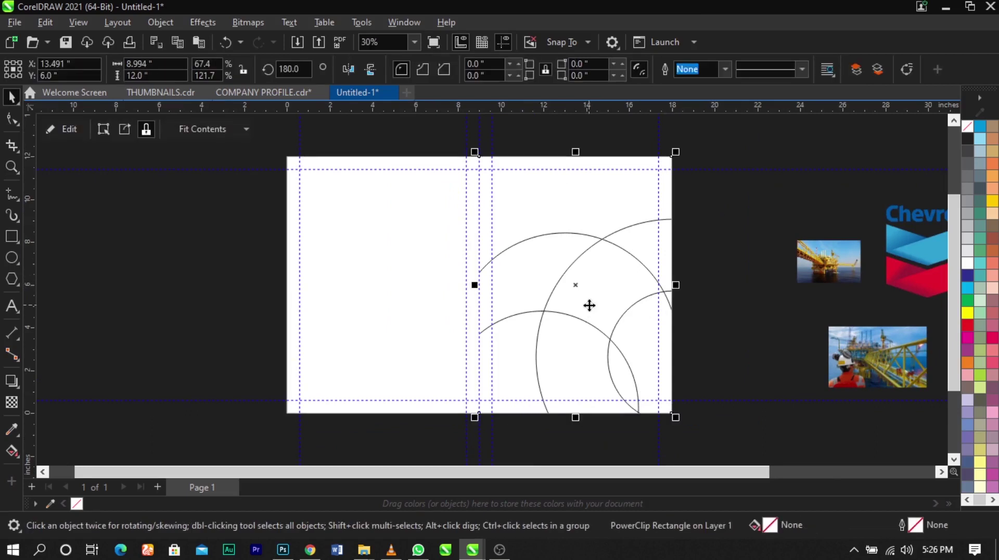
right_click(589, 305)
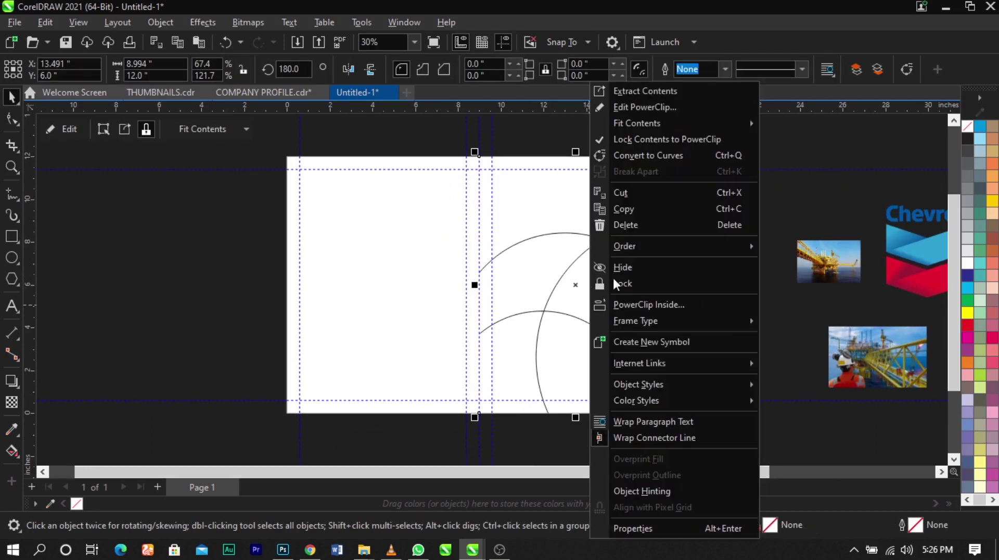
click(626, 105)
click(610, 214)
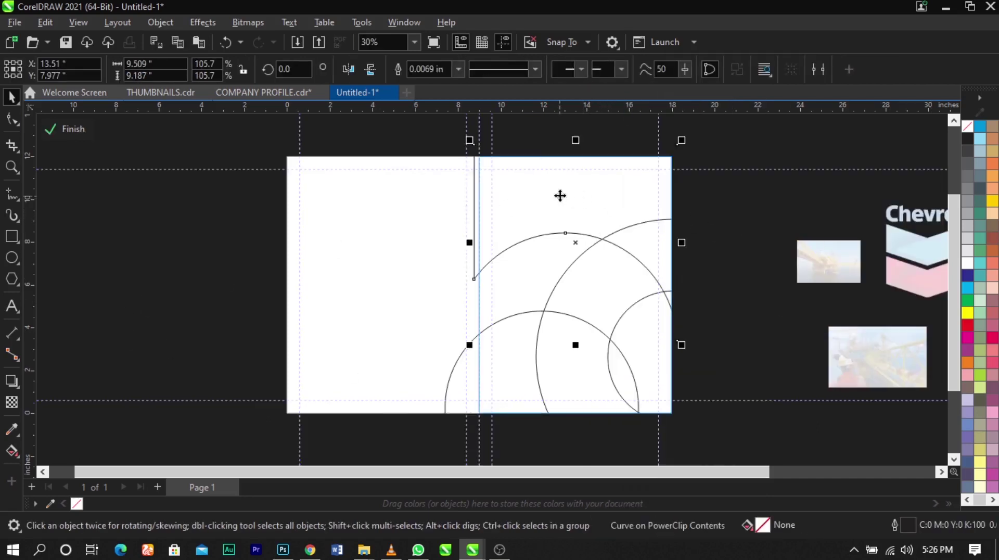
click(969, 263)
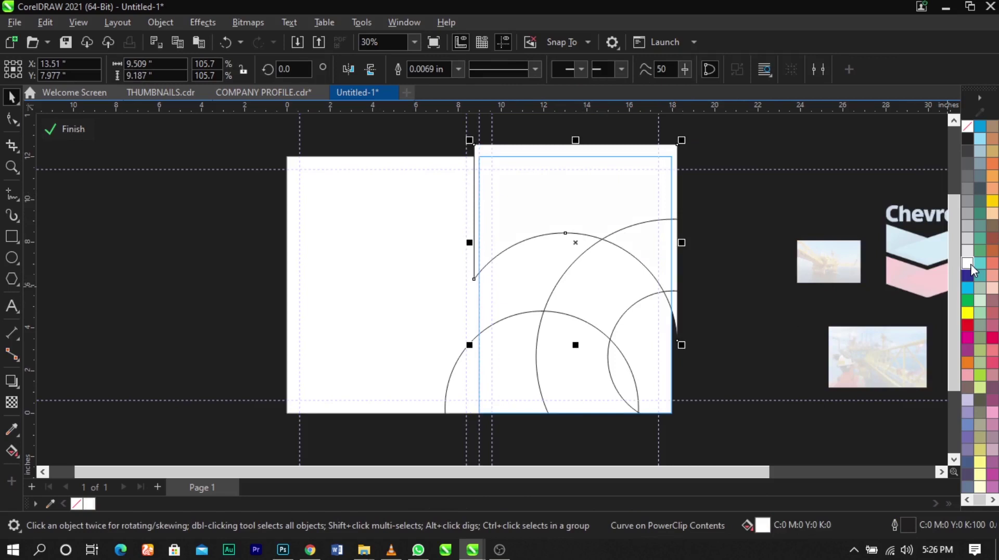
right_click(968, 128)
click(961, 137)
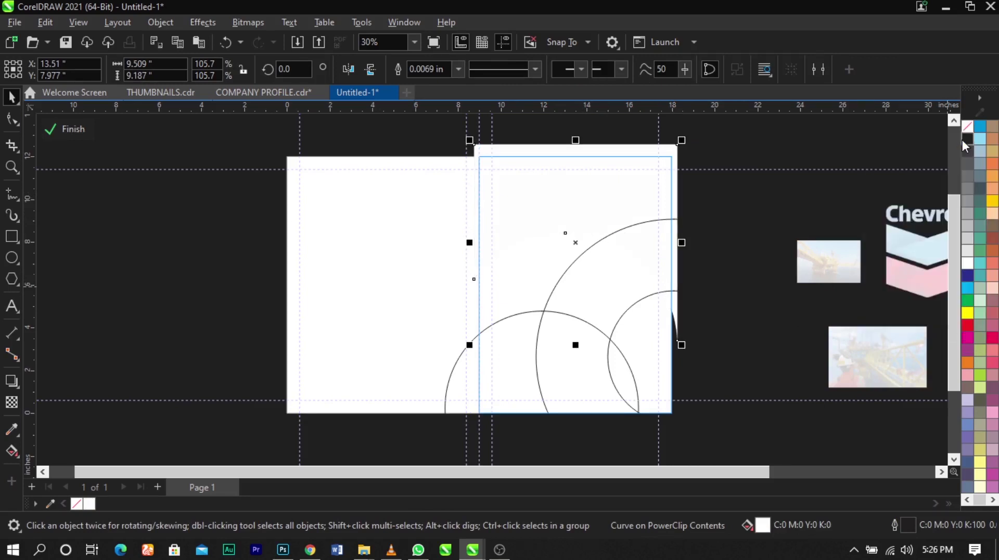
Step: Add a downward drop shadow to the arched shape with Multiply mode, opacity 45 and feathering 10
click(12, 381)
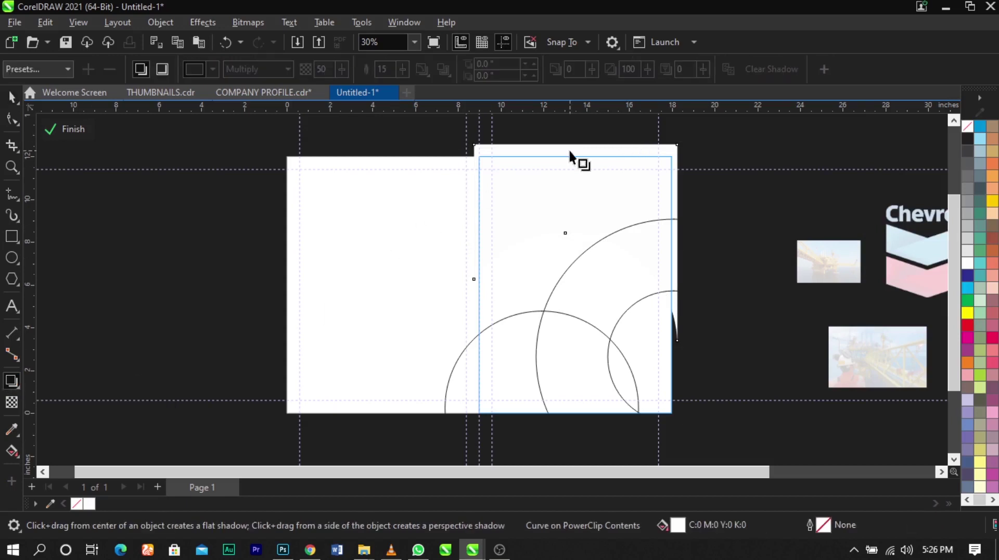
drag(574, 141, 575, 347)
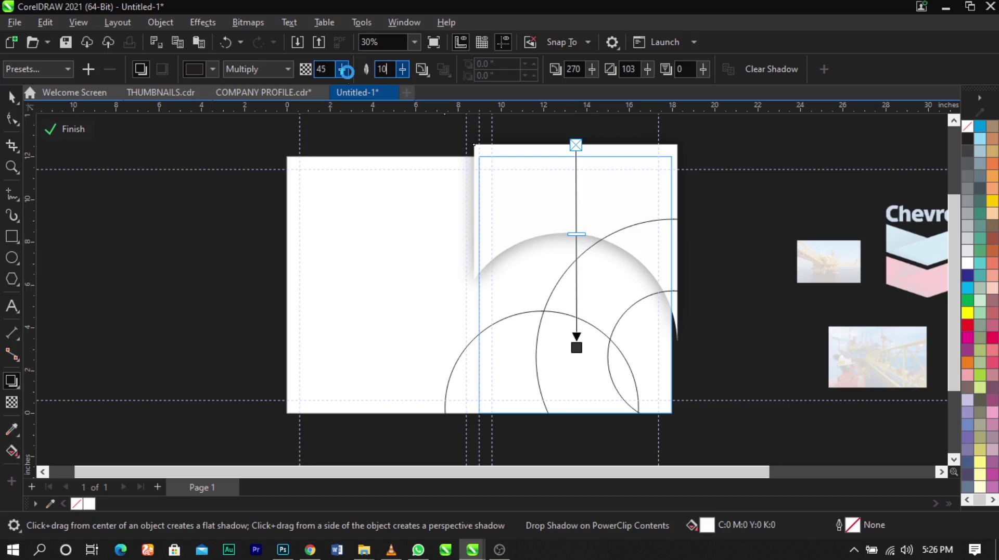
key(space)
Step: Fill the lower circle beneath the arc with white and remove its outline
click(495, 362)
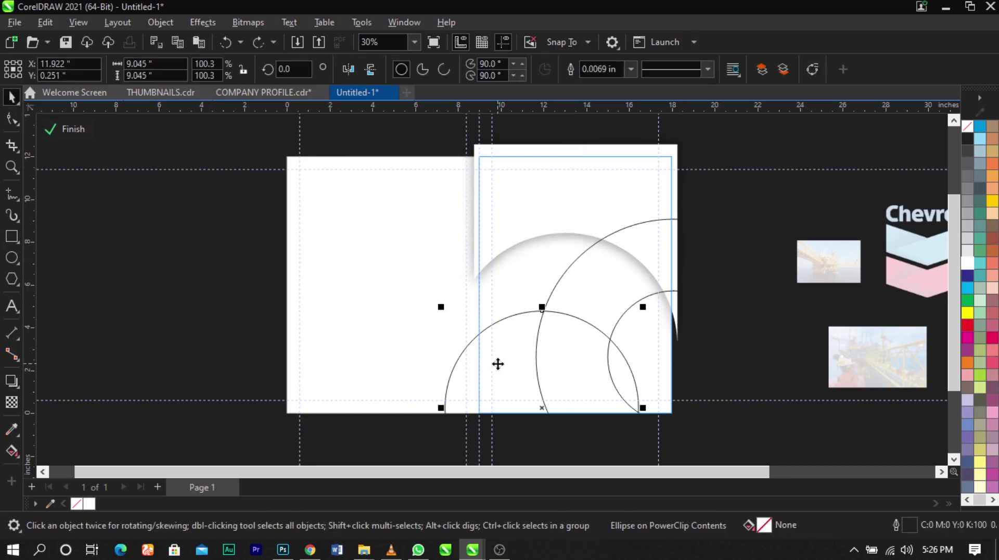
click(973, 264)
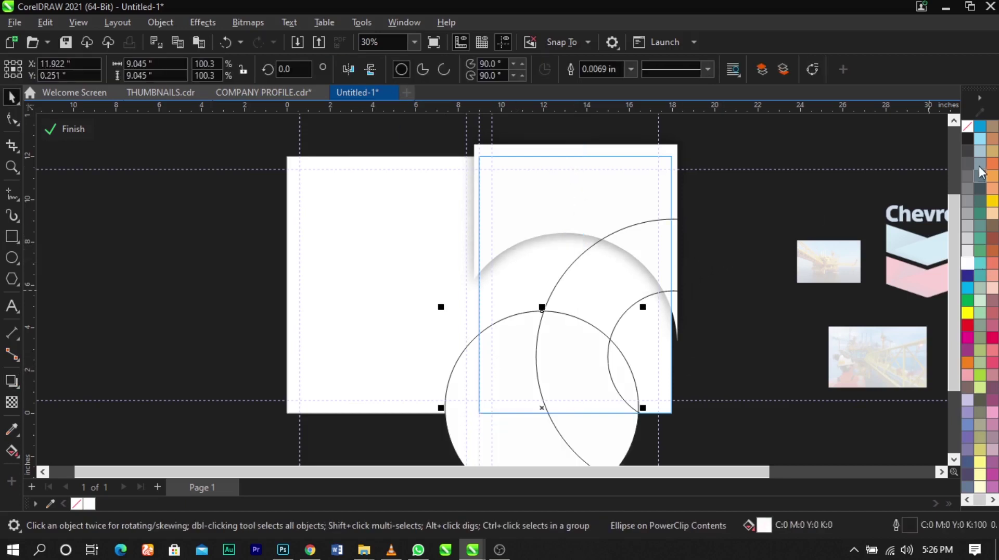
right_click(969, 128)
click(937, 137)
Step: Add a downward drop shadow to the lower white circle and adjust its feathering
key(space)
drag(540, 314, 529, 385)
scroll(510, 332, down, 1)
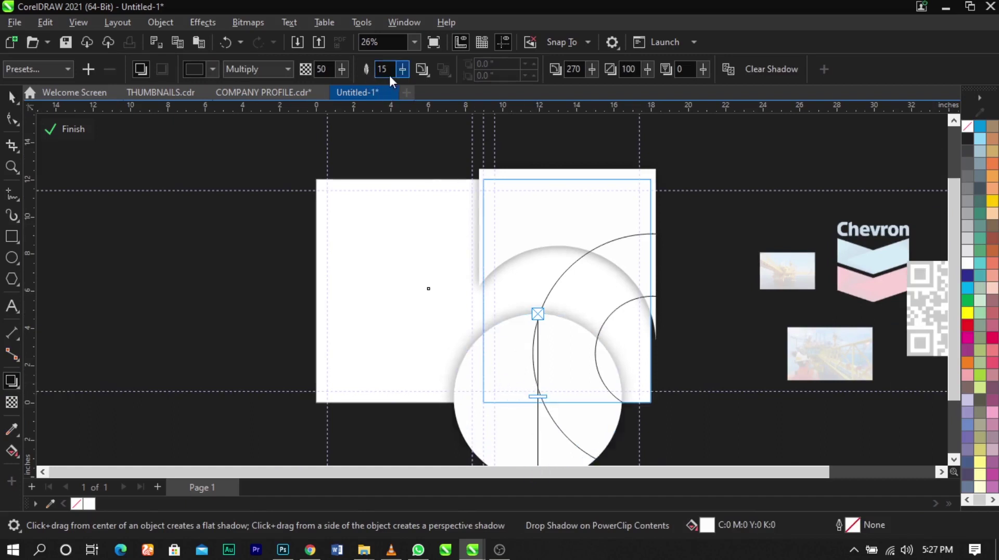
key(Return)
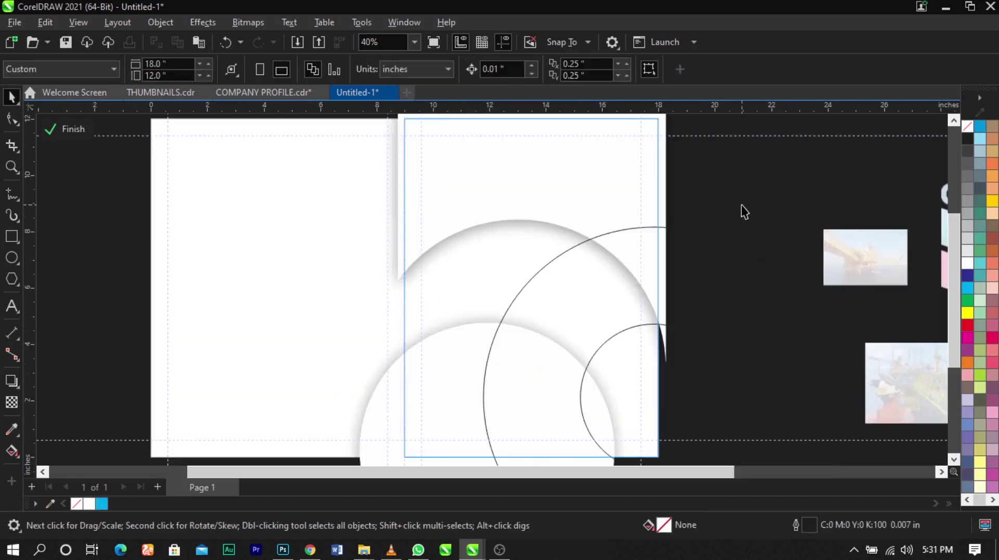
Step: Trim the large corner circle with the small concentric circle and delete the leftover small circle
click(615, 373)
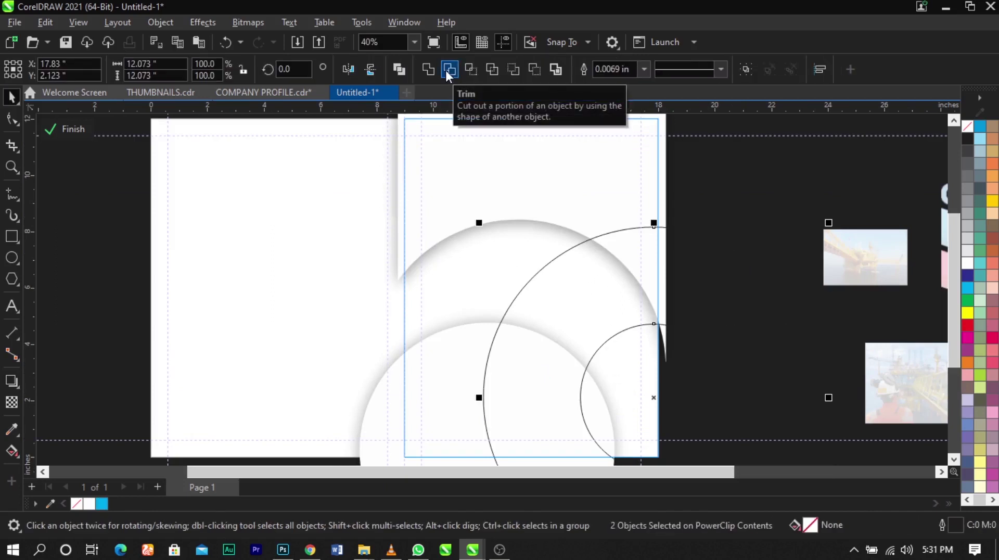
click(445, 70)
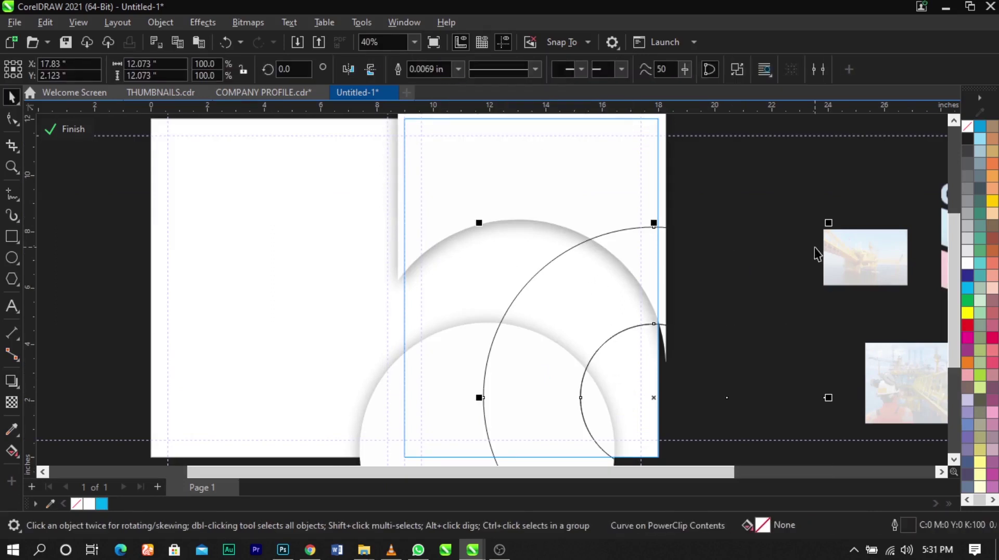
click(633, 383)
drag(632, 383, 751, 244)
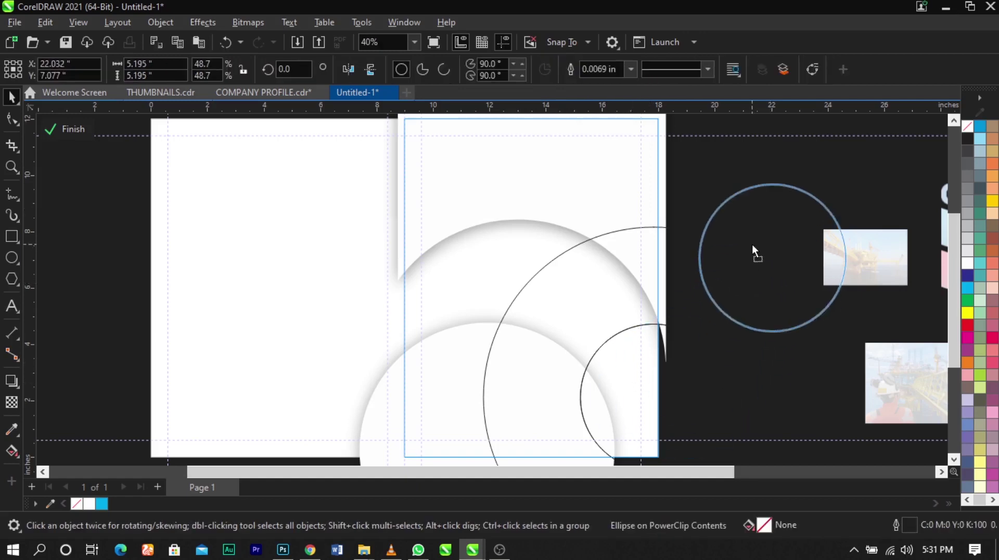
key(Delete)
Step: Fill the trimmed ring at the panel's lower outer corner with cyan (C:100 M:0 Y:0 K:0)
drag(596, 291, 624, 314)
key(ctrl+z)
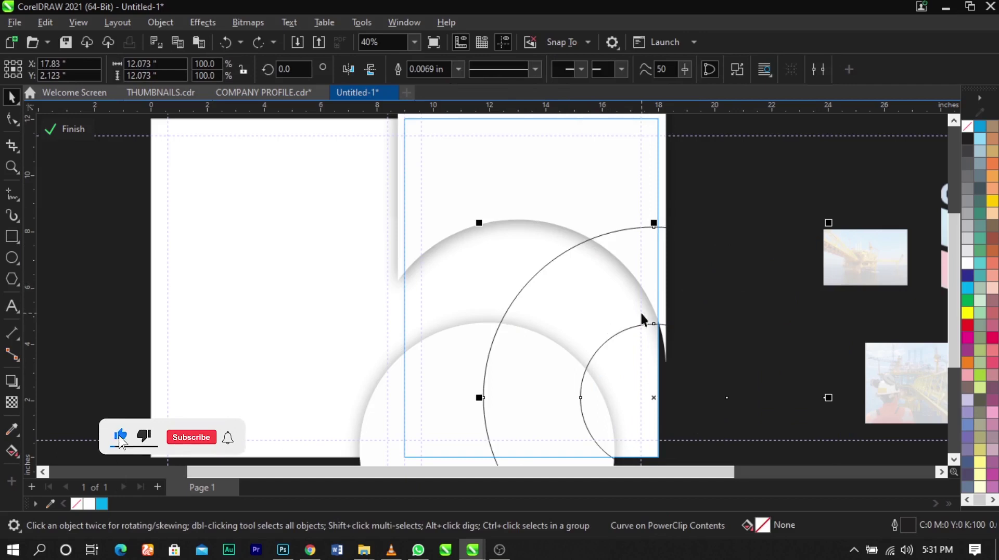
click(968, 287)
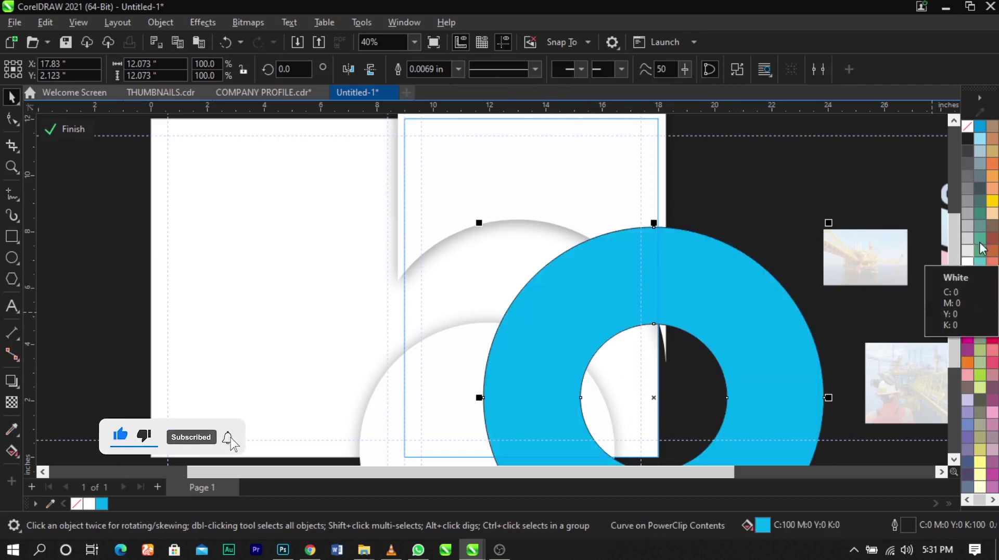
Step: Remove the outline from the cyan ring at the panel's lower outer corner
right_click(966, 129)
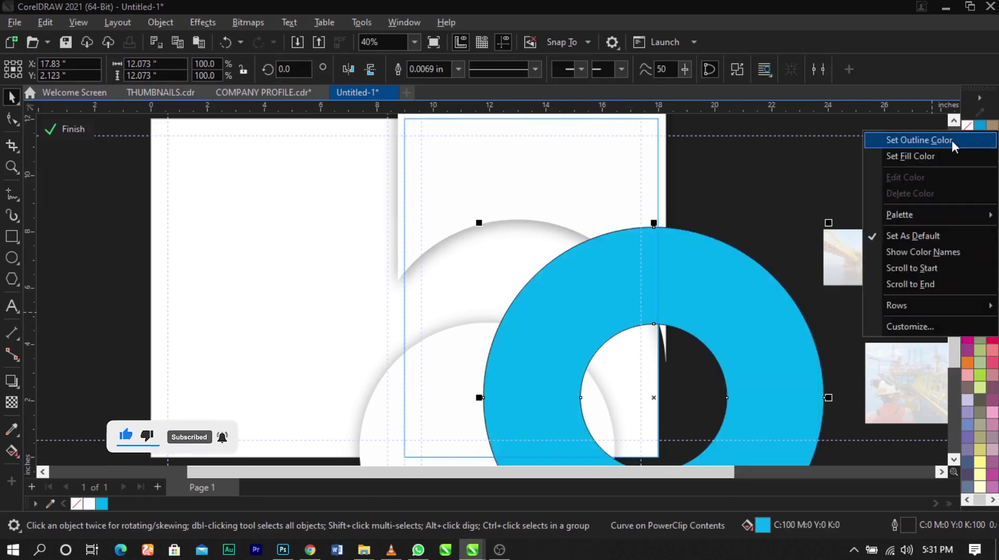
click(951, 140)
click(767, 209)
click(698, 268)
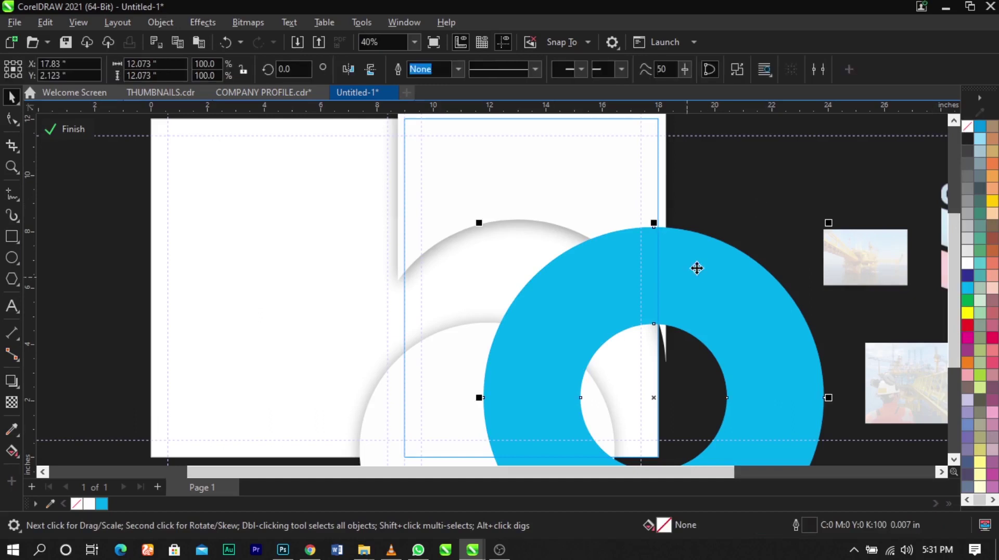
Step: Apply a uniform transparency of 70 to the cyan ring
click(12, 403)
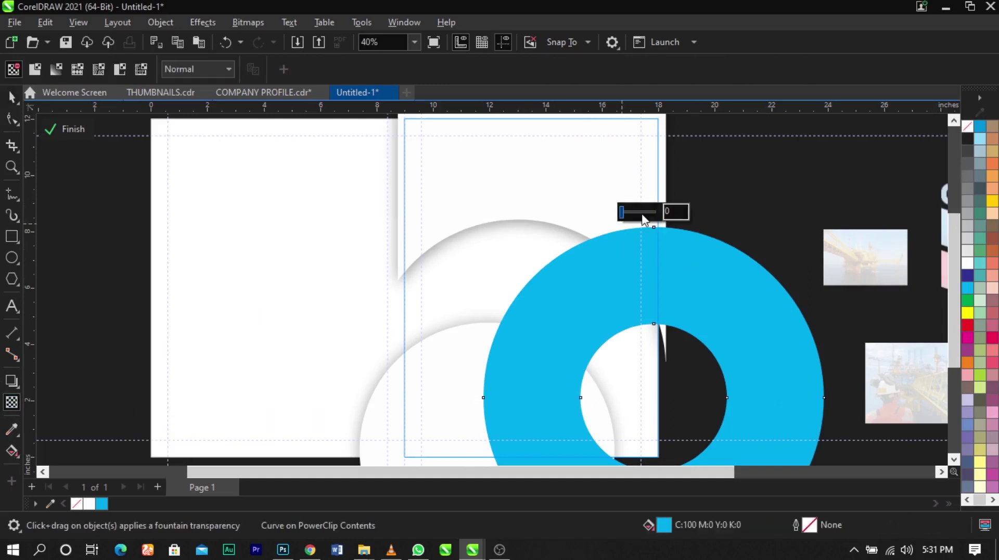
click(667, 212)
text(70)
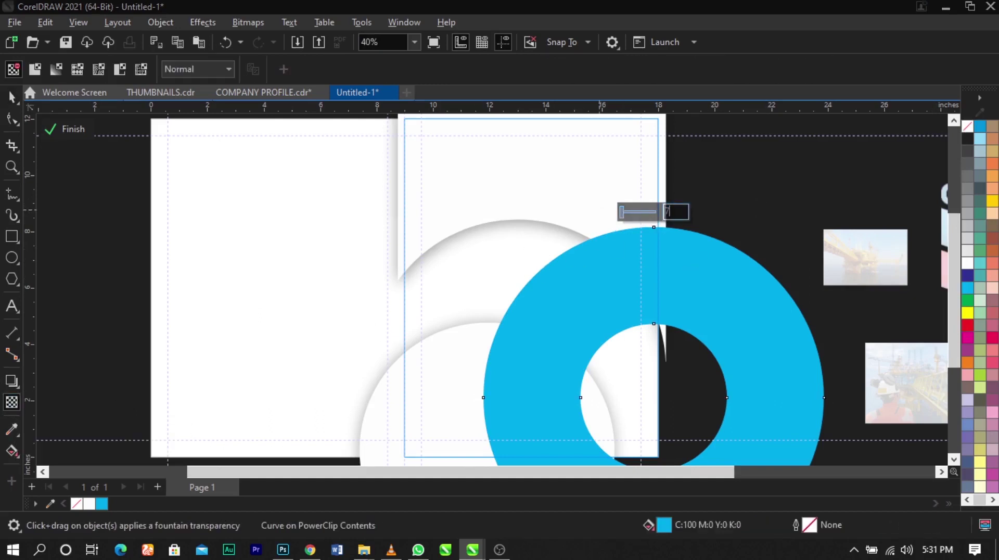
key(Return)
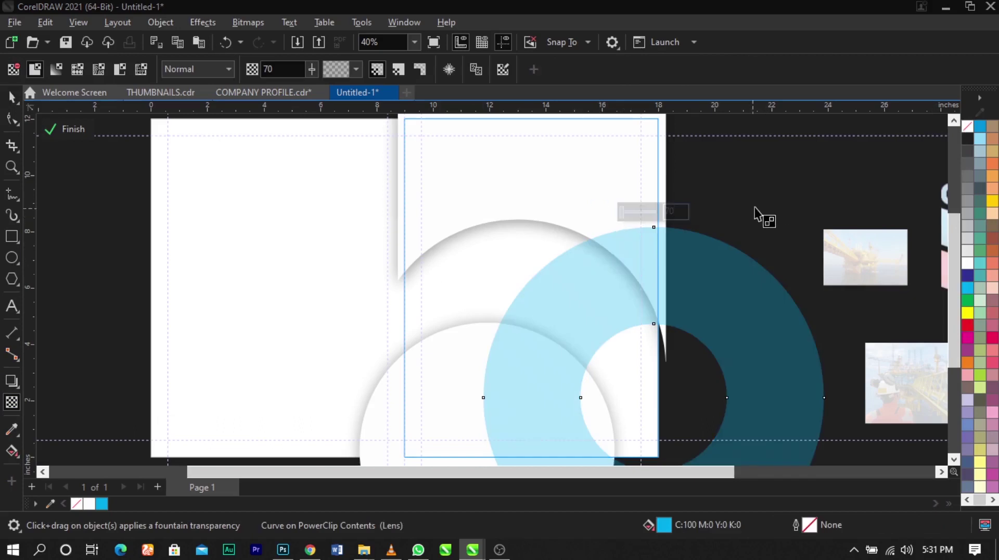
click(768, 215)
Step: Draw a closed four-sided outline with the Freehand tool through the intersections of the ring with the upper arc and lower circle
key(space)
key(F2)
drag(422, 184, 806, 413)
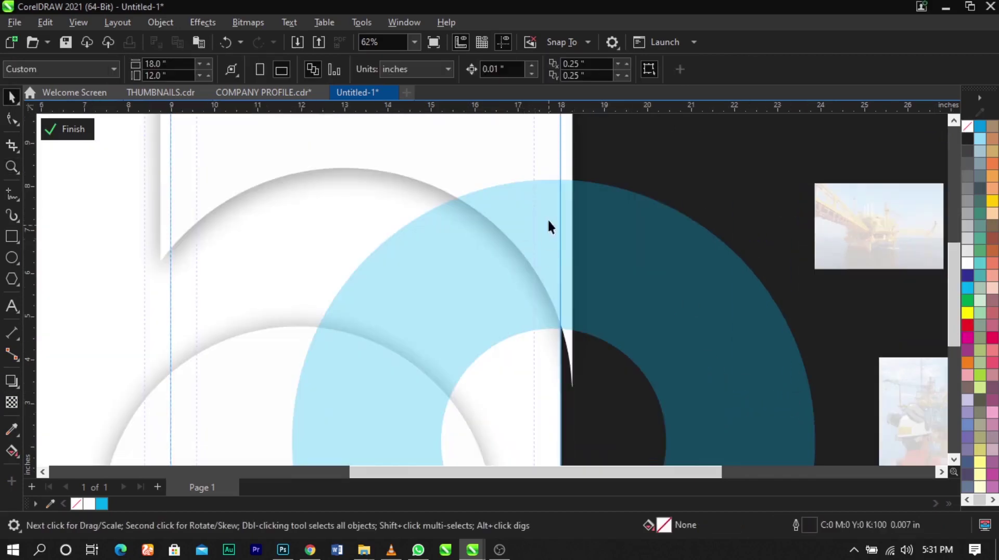
click(8, 198)
click(318, 328)
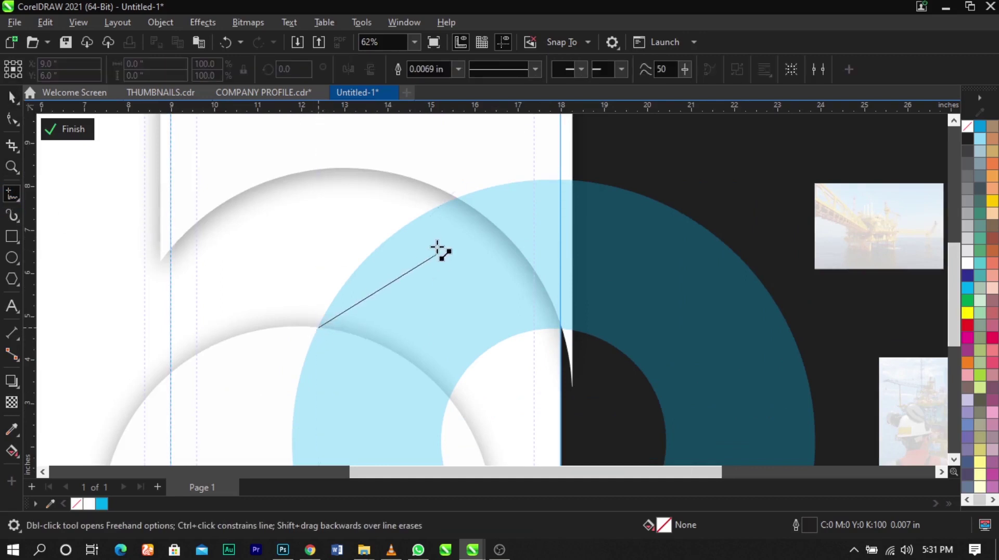
click(457, 197)
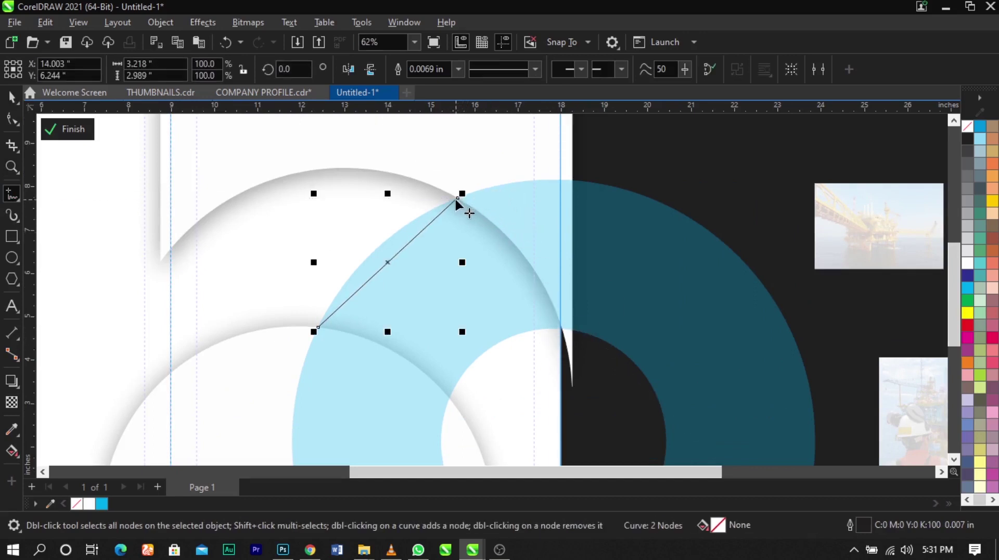
click(318, 328)
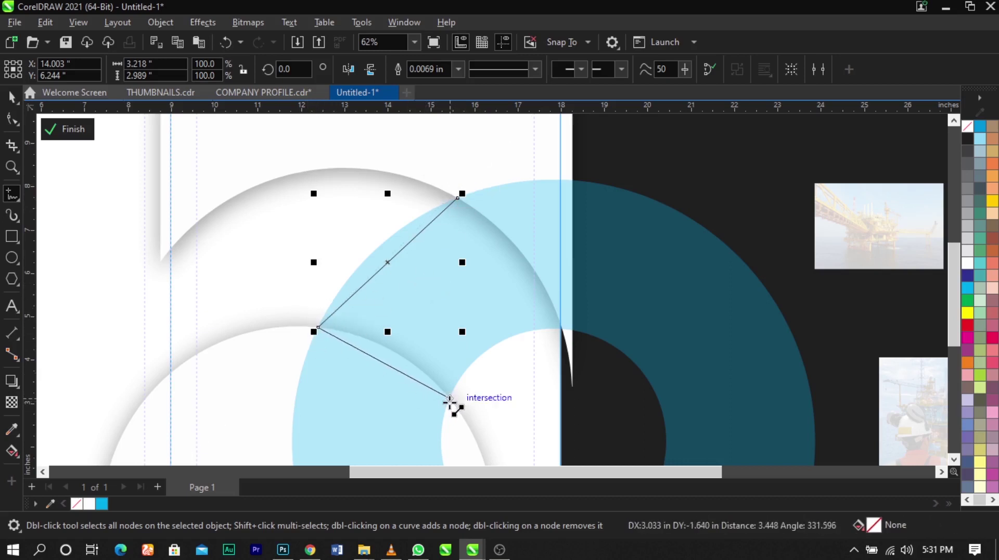
click(450, 398)
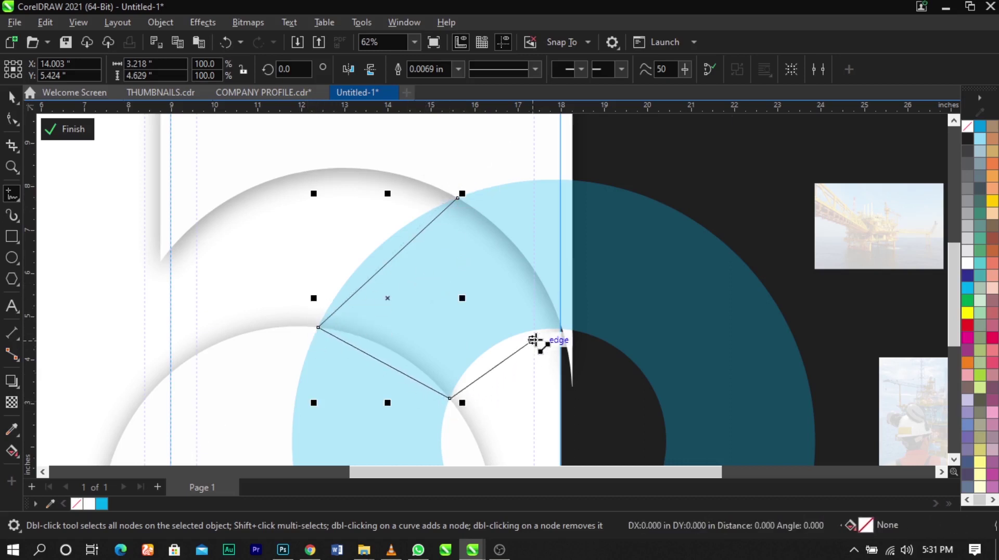
click(562, 328)
click(458, 198)
key(space)
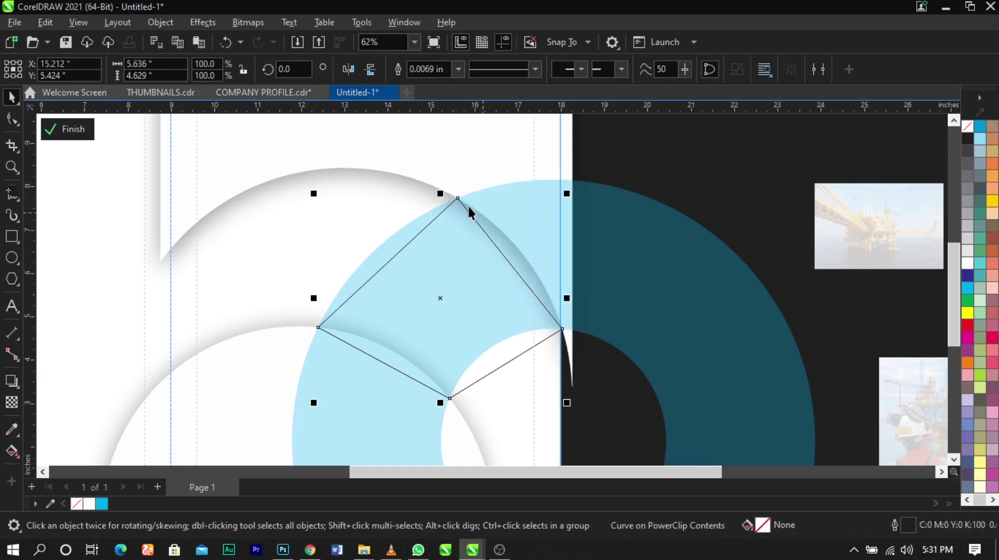
Step: Convert the four-sided outline's upper-right side to a curve and bend it along the upper arc
scroll(484, 277, up, 1)
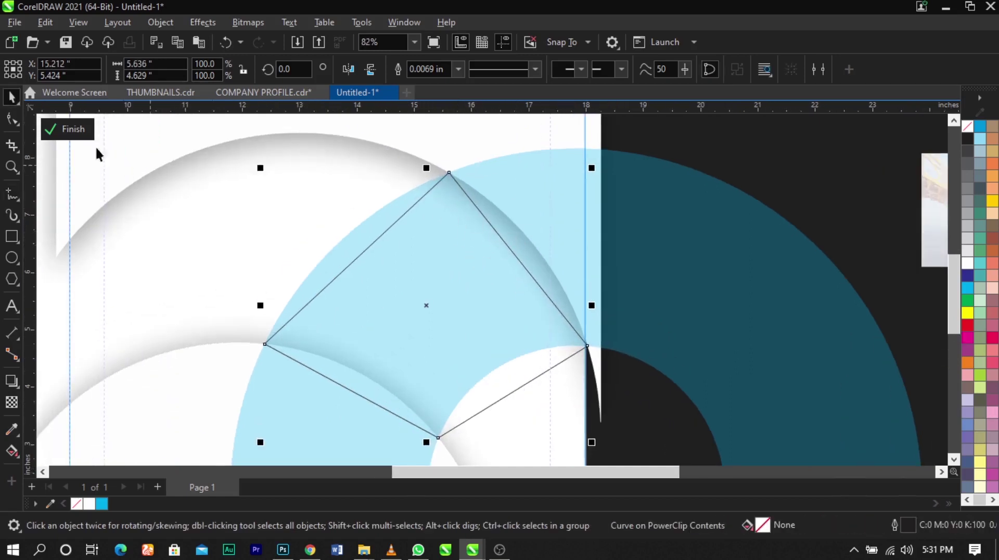
click(11, 119)
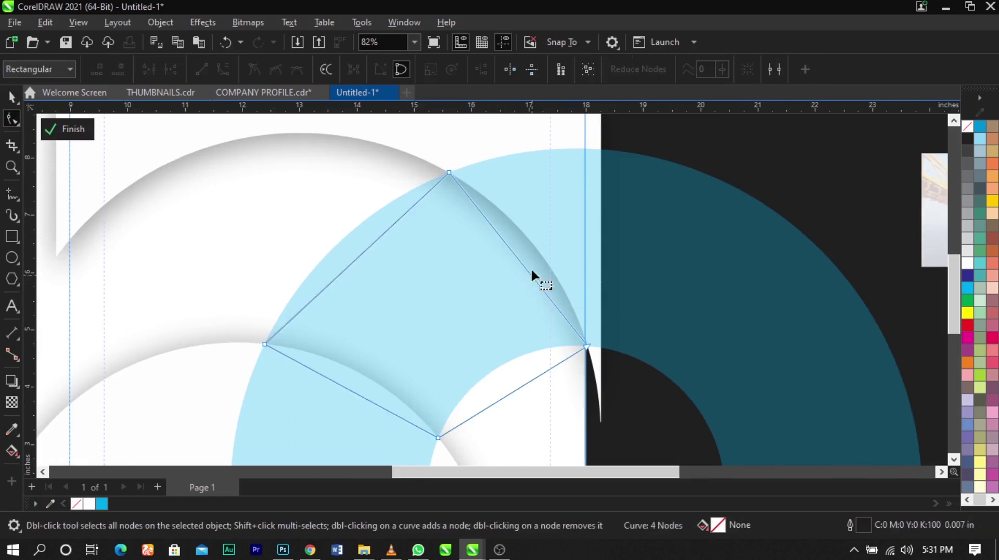
right_click(513, 251)
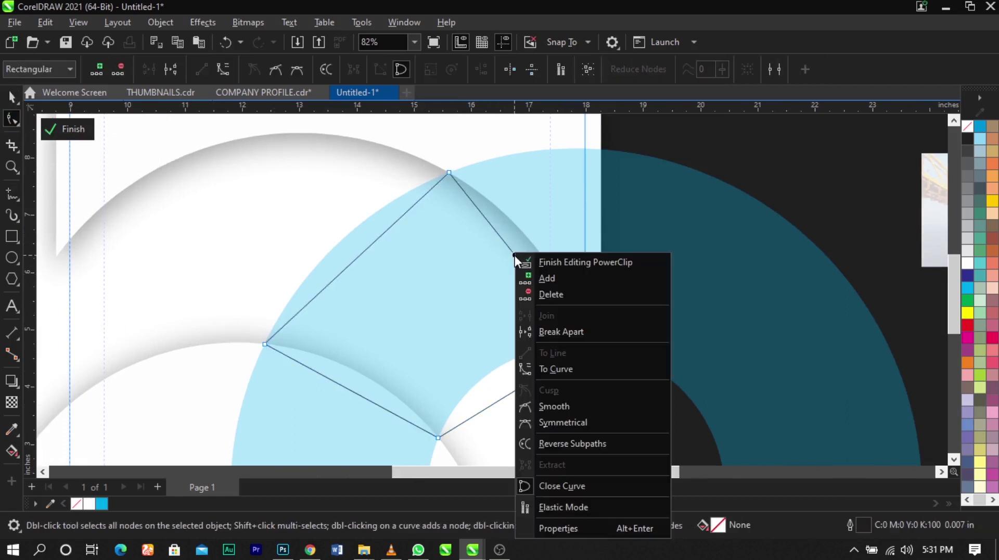
click(557, 369)
drag(521, 266, 533, 246)
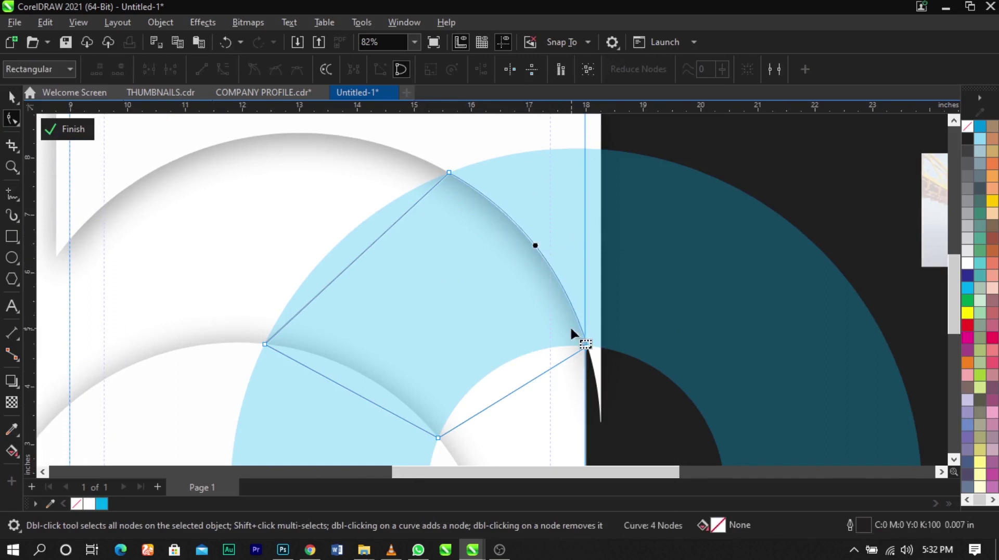
Step: Fine-tune the curved upper-right side with its node handles so it follows the arc's edge closely
scroll(570, 325, up, 3)
click(599, 360)
scroll(599, 360, down, 3)
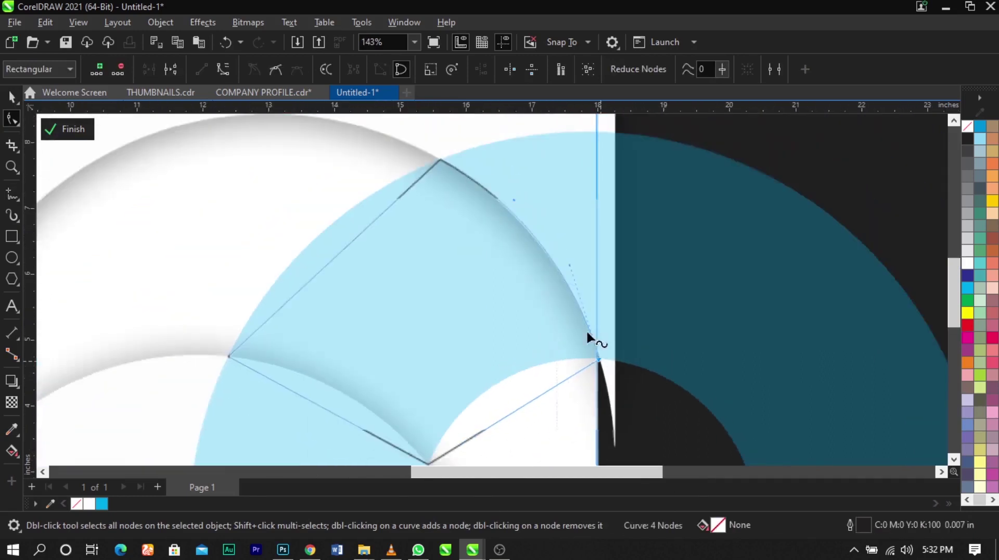
scroll(450, 158, up, 4)
drag(560, 226, 555, 227)
scroll(554, 227, down, 2)
scroll(479, 292, down, 2)
Step: Convert the outline's upper-left side to a curve and bend it along the ring's outer edge
scroll(437, 300, up, 4)
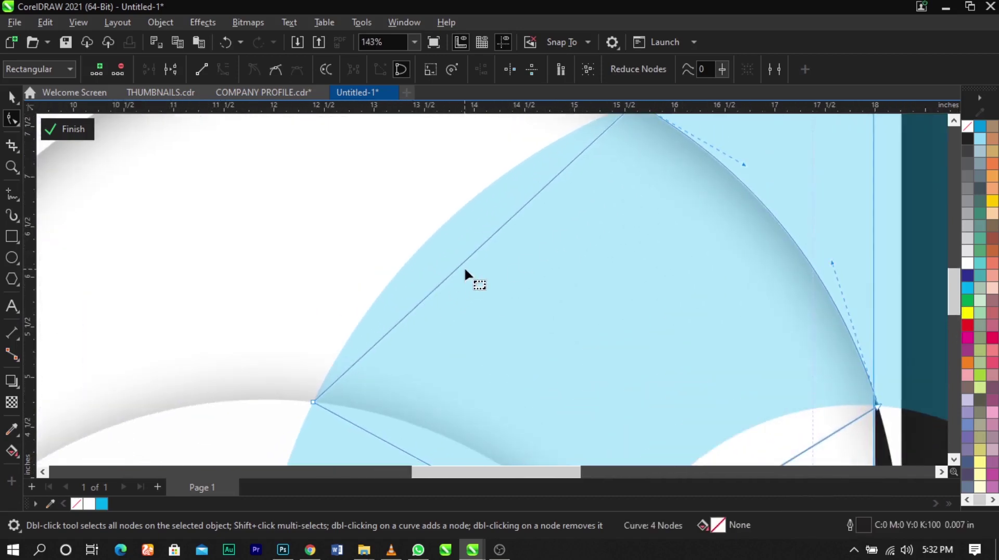
right_click(481, 244)
click(540, 364)
drag(482, 245, 448, 219)
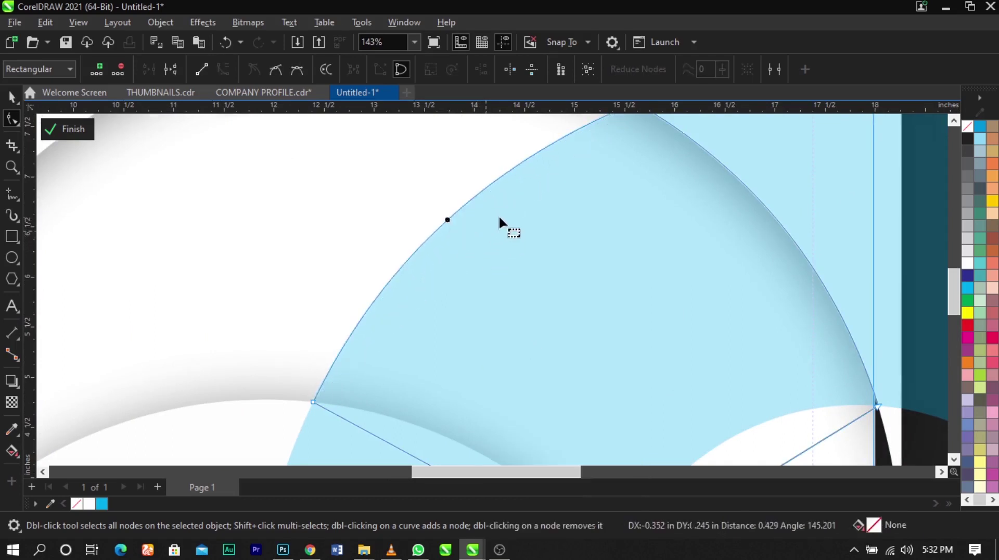
Step: Convert the outline's lower-left side to a curve and bend it along the lower circle's edge
scroll(499, 221, down, 3)
scroll(515, 345, up, 2)
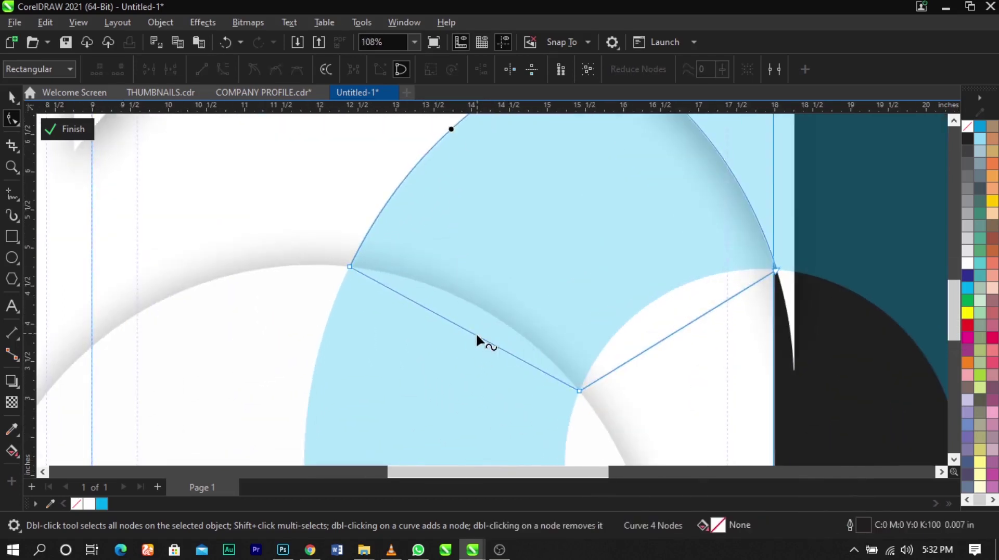
right_click(476, 335)
click(520, 170)
drag(477, 336, 481, 309)
Step: Convert the outline's lower-right side to a curve and fit it to the ring's inner edge by adjusting its node handles
right_click(704, 312)
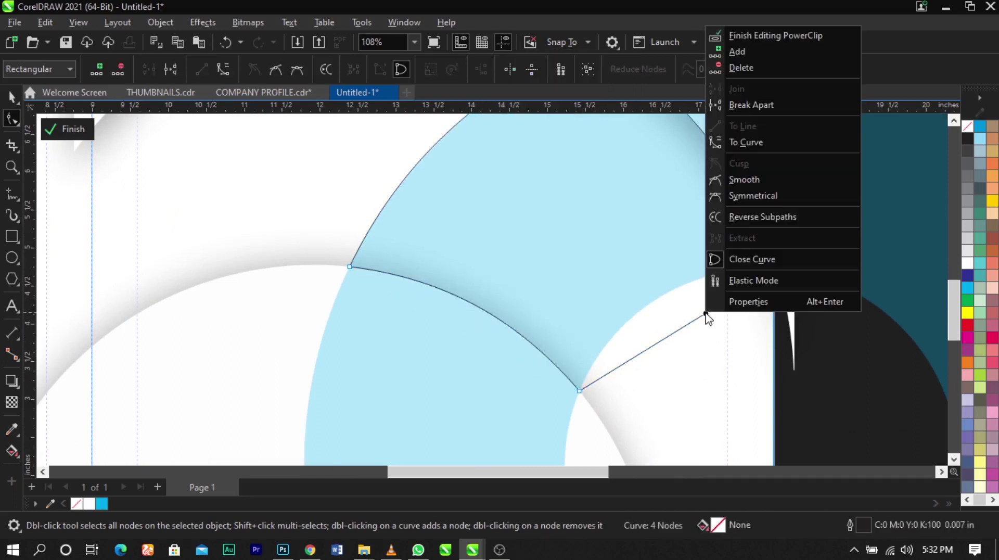
click(760, 143)
drag(691, 323, 613, 286)
click(580, 390)
scroll(609, 369, up, 3)
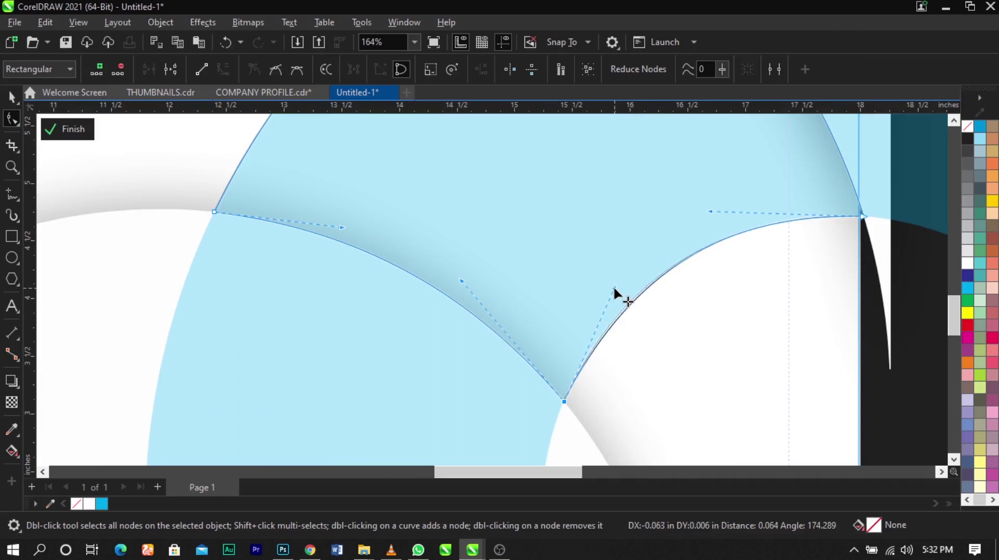
scroll(613, 286, down, 4)
key(space)
scroll(457, 247, down, 1)
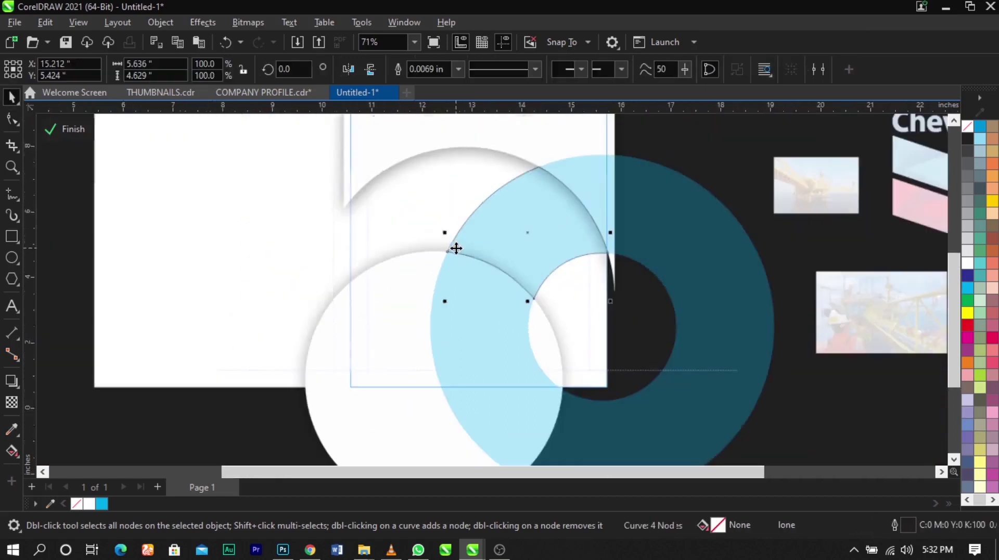
Step: Deselect the curved outline and finish editing the right panel's PowerClip contents
click(756, 178)
key(z)
key(space)
scroll(608, 229, down, 1)
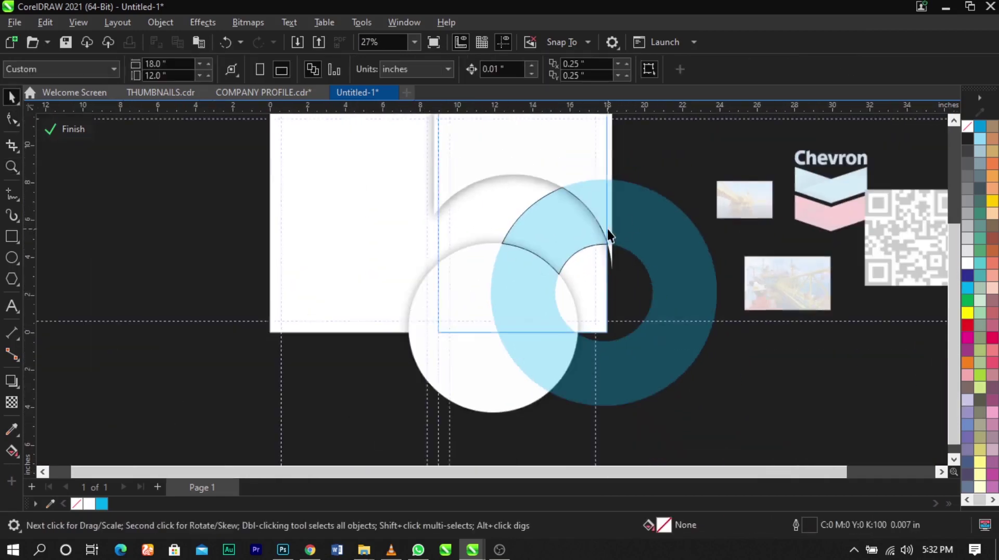
key(z)
drag(303, 365, 843, 96)
scroll(833, 120, up, 1)
key(space)
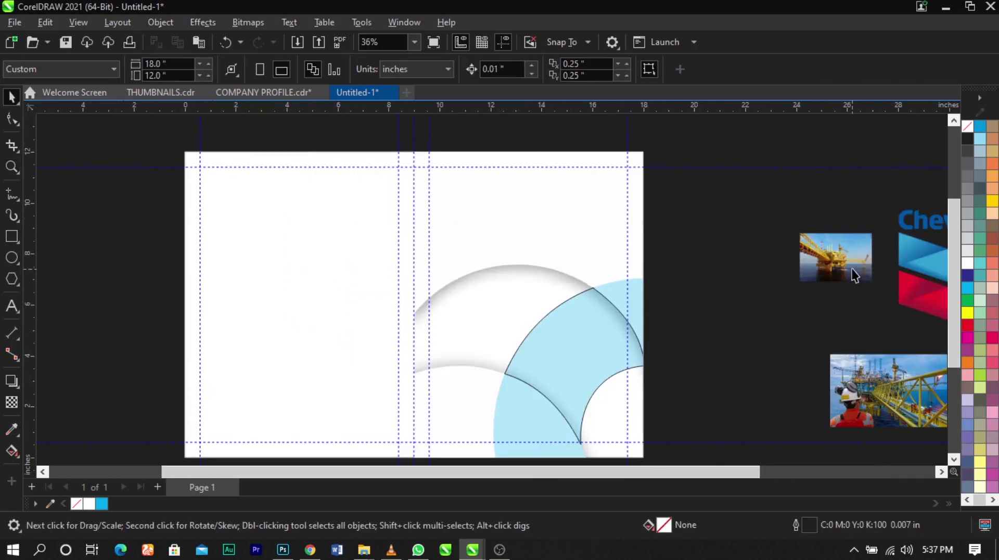
Step: Move the oil rig photo into the right panel's PowerClip contents by cutting and pasting, and enlarge it to about 6 × 4 inches
drag(854, 275, 738, 308)
key(ctrl+x)
double_click(556, 337)
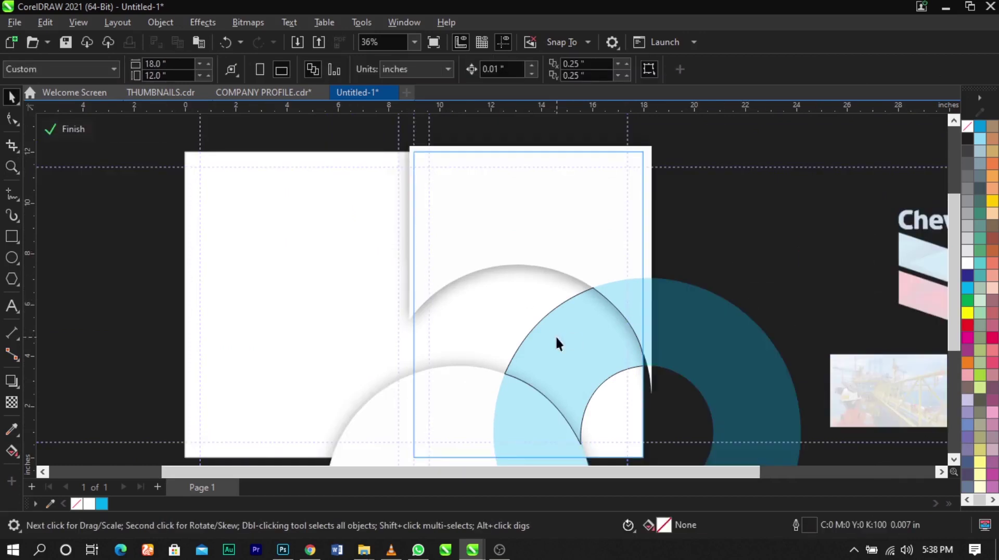
click(698, 300)
drag(779, 282, 861, 228)
Step: PowerClip the oil rig photo inside the curved four-sided outline
right_click(811, 254)
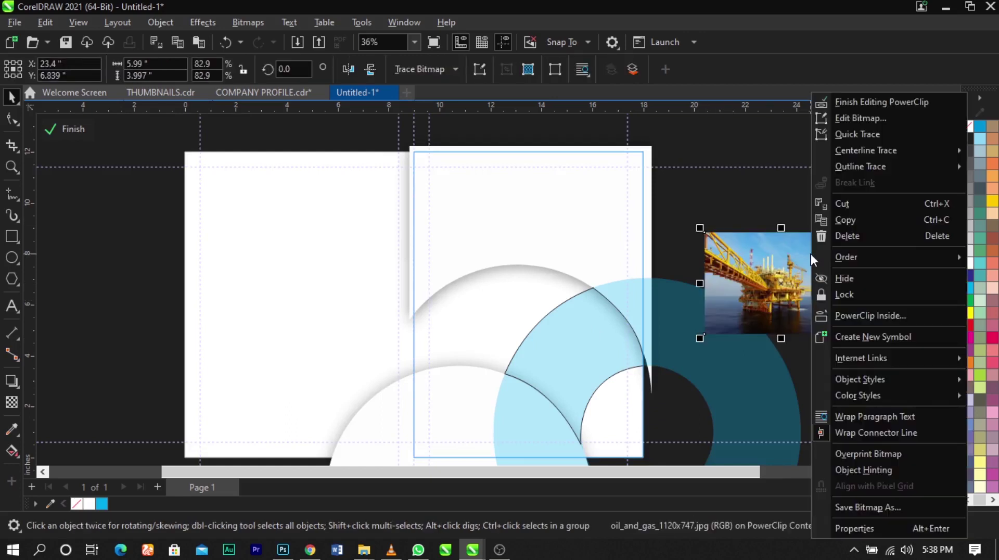
click(857, 314)
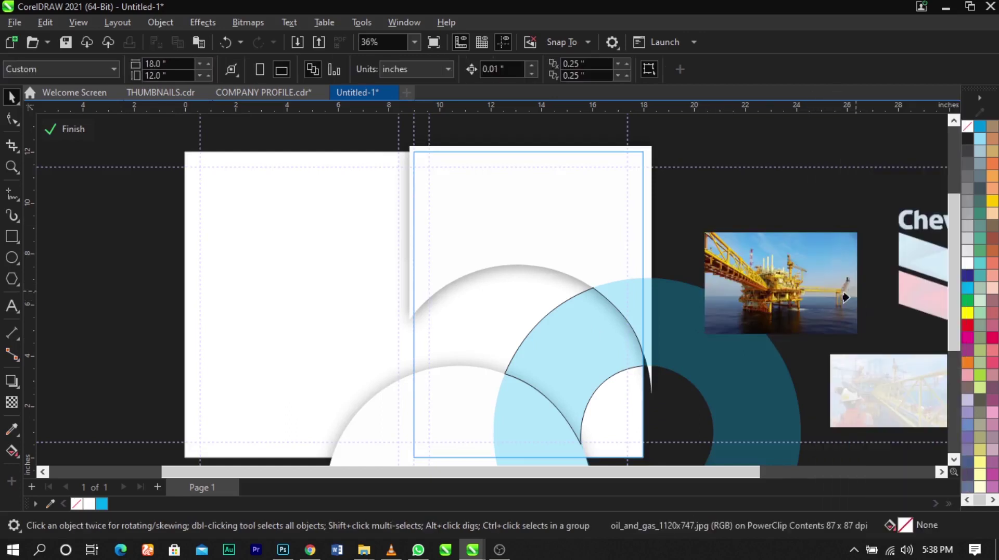
click(571, 345)
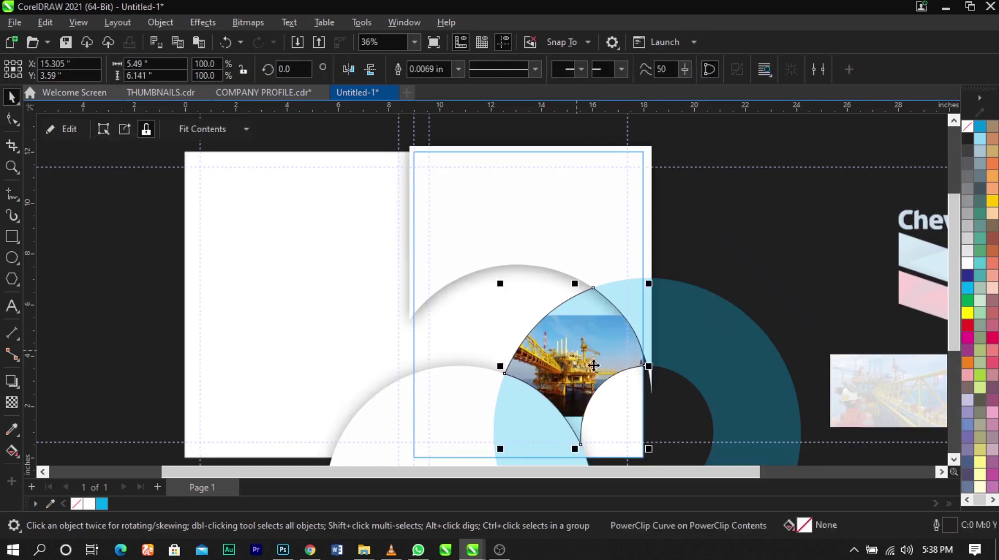
scroll(613, 394, up, 1)
scroll(559, 305, down, 1)
Step: Edit the curved frame's contents, enlarge the oil rig photo to about 9.15 × 6.1 inches to cover the frame, and finish editing
right_click(561, 327)
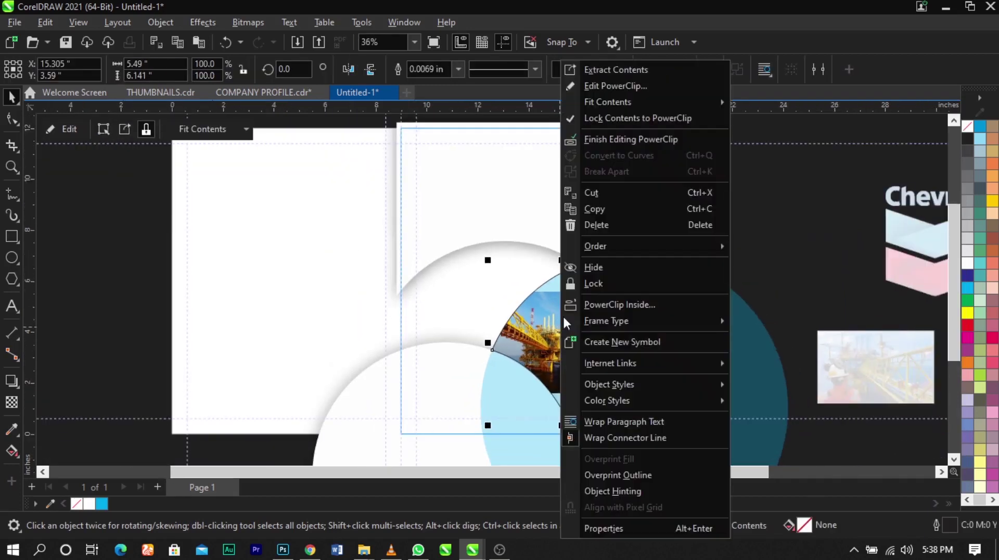
click(562, 342)
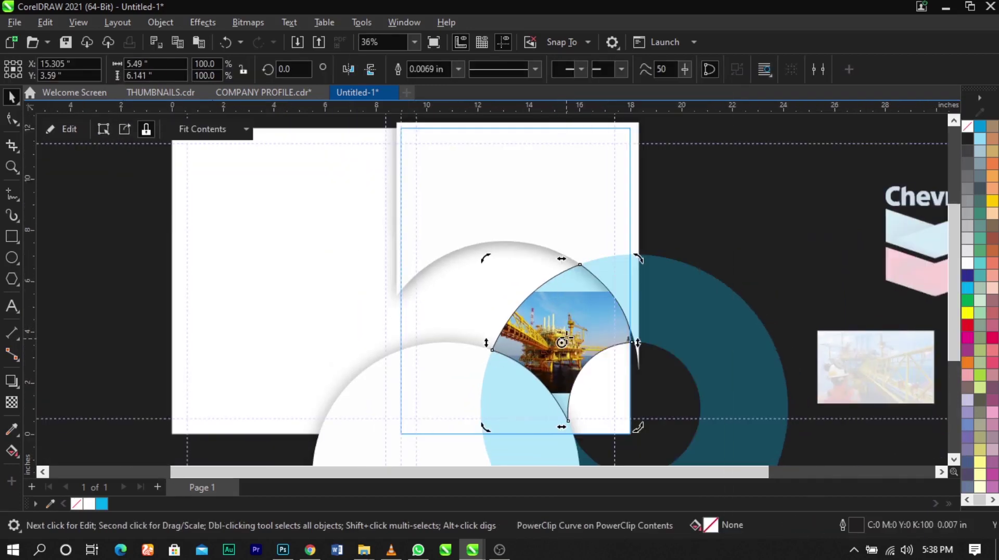
click(587, 313)
right_click(578, 311)
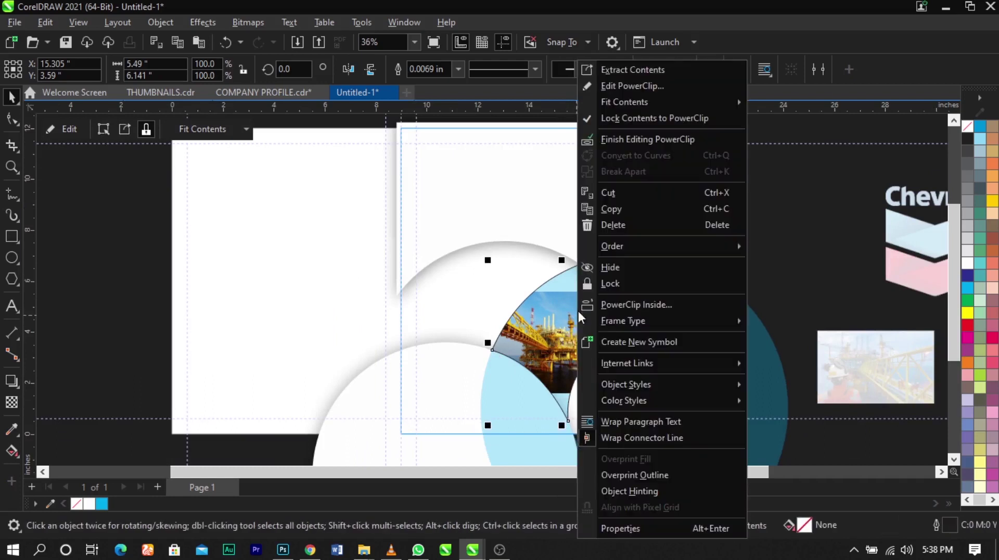
click(620, 89)
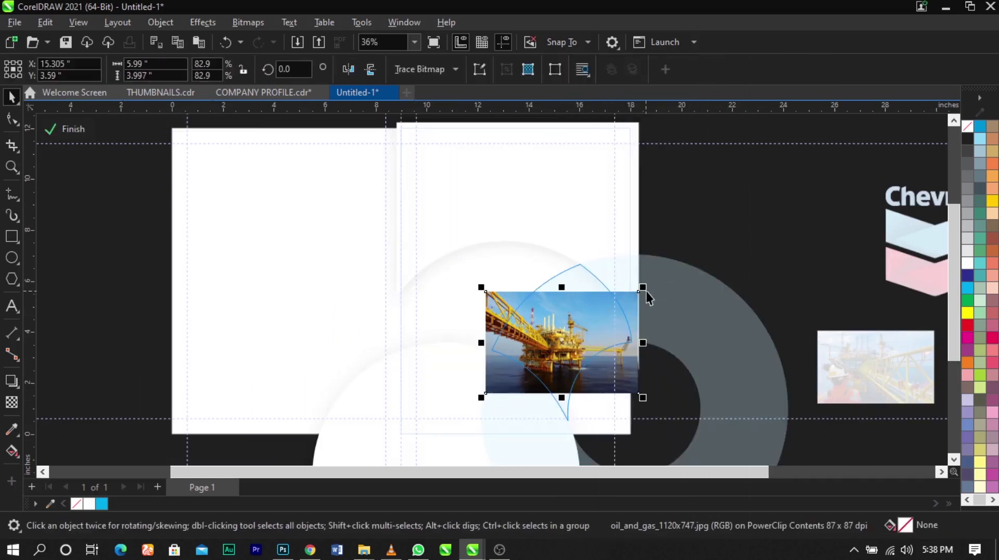
click(666, 276)
click(612, 304)
scroll(621, 304, up, 2)
drag(656, 285, 713, 242)
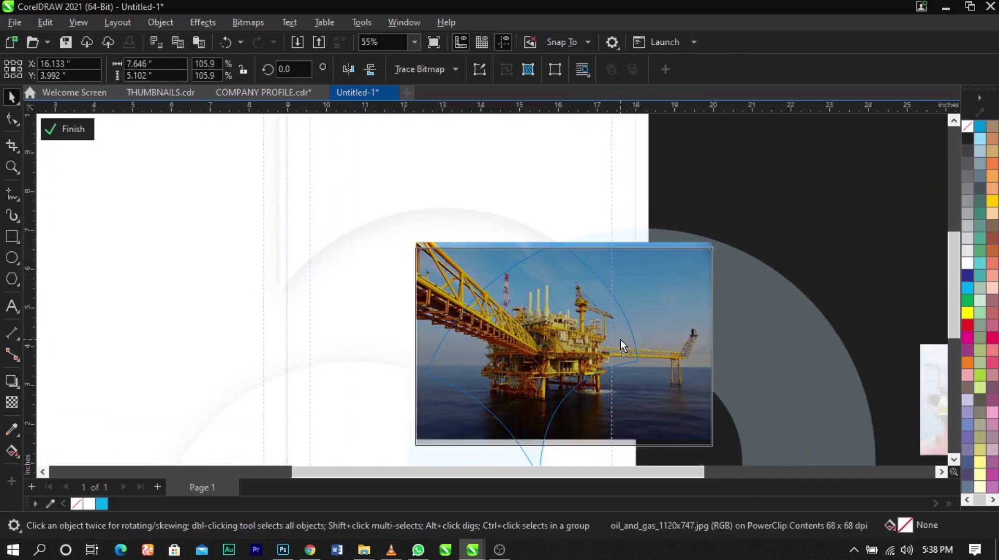
scroll(497, 291, down, 1)
mouse_move(641, 398)
mouse_down()
mouse_move(678, 436)
mouse_move(671, 411)
mouse_move(682, 424)
mouse_move(652, 409)
mouse_up()
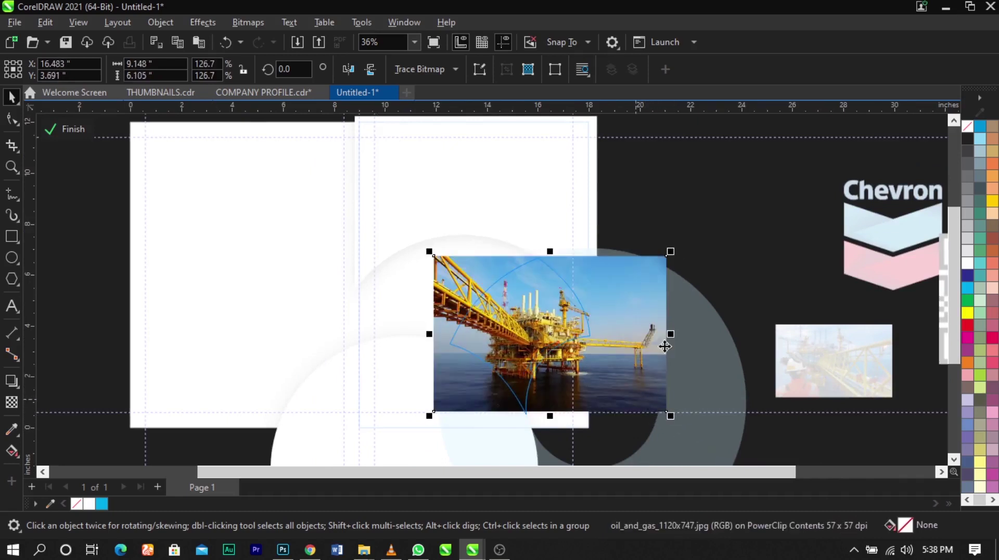
ctrl+click(701, 248)
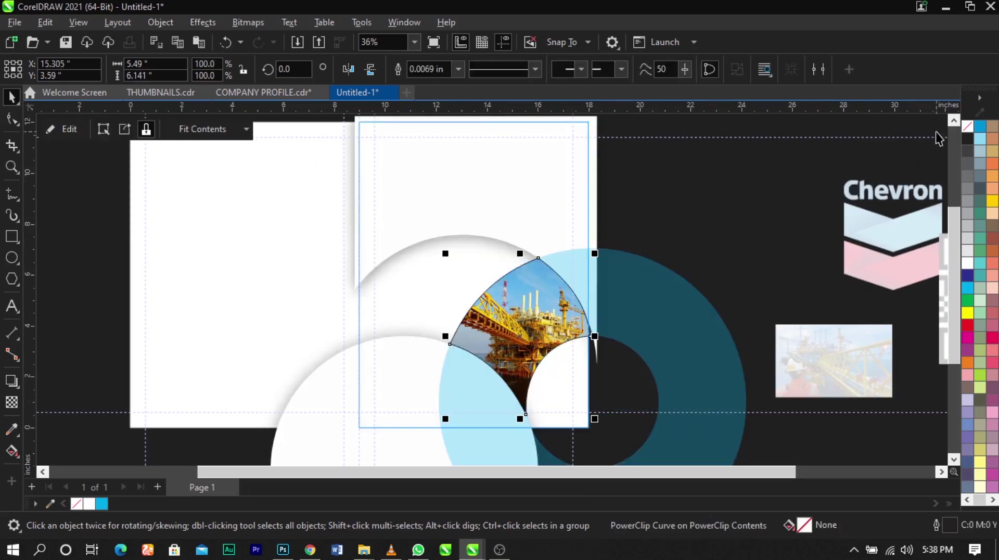
Step: Remove the outline from the curved photo frame and finish editing the right panel's PowerClip contents
right_click(967, 126)
click(954, 135)
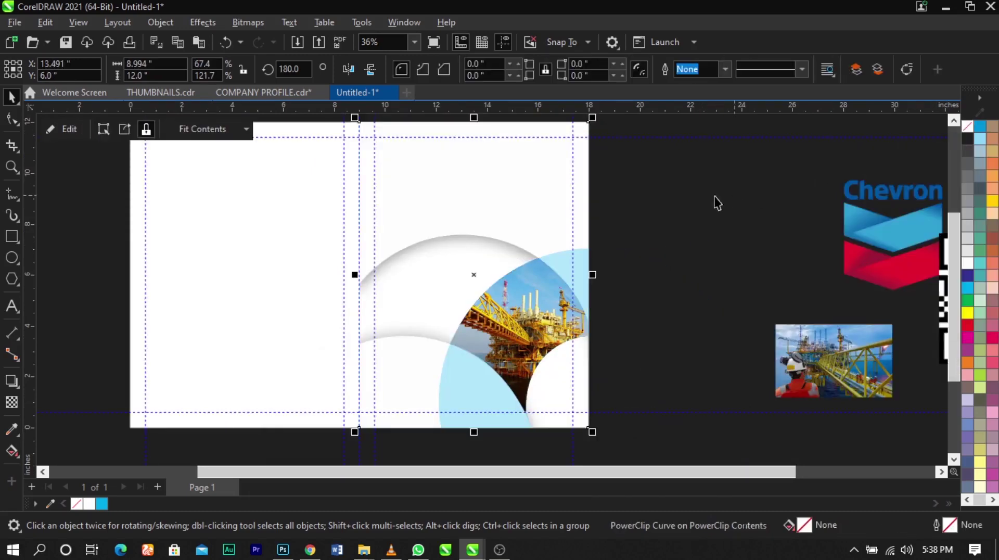
scroll(734, 201, down, 1)
key(z)
drag(675, 122, 173, 396)
key(space)
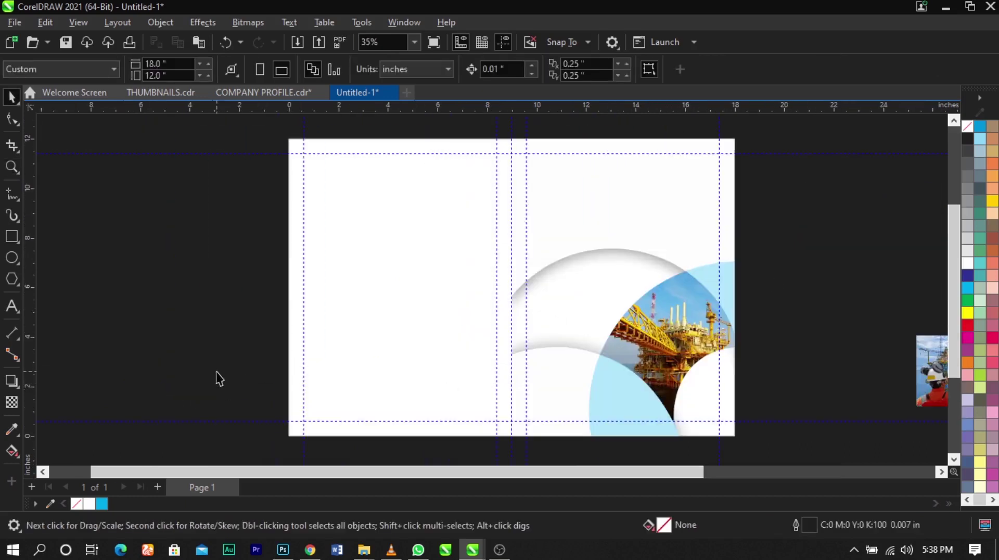
Step: Give the right panel's background an elliptical fountain fill and enlarge the gradient to just beyond the panel's lower edge
click(13, 450)
click(614, 139)
drag(614, 138, 615, 435)
scroll(613, 444, up, 1)
scroll(364, 234, down, 1)
scroll(443, 218, down, 1)
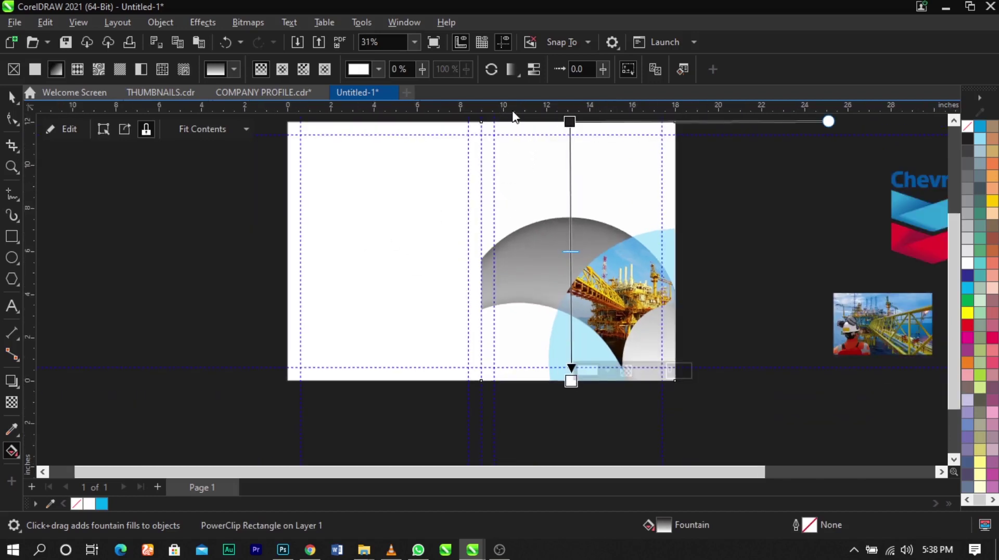
click(281, 71)
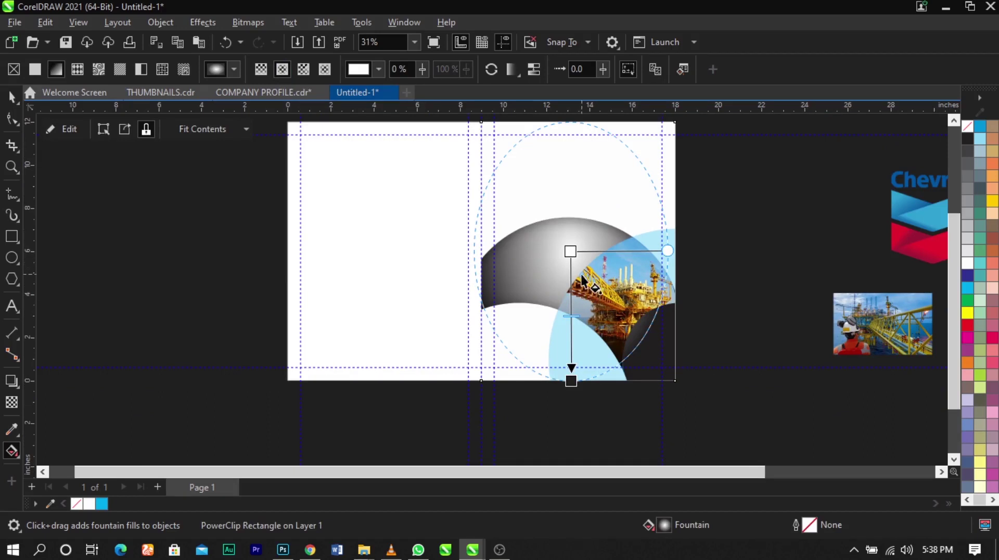
scroll(582, 273, up, 1)
drag(680, 249, 702, 251)
drag(571, 266, 569, 285)
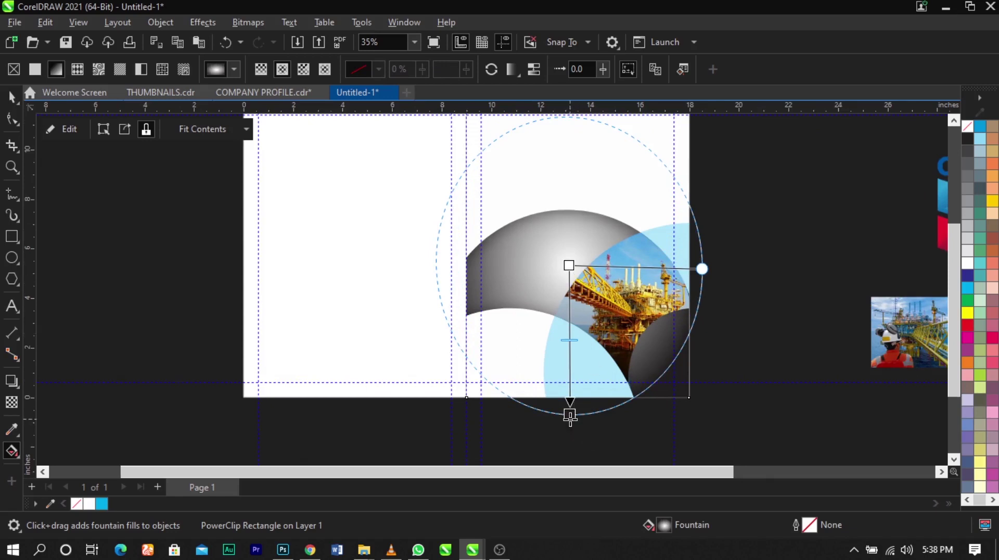
Step: Set the outer colour of the right panel's fountain fill to dark navy, CMYK 95, 87, 15, 64
click(571, 415)
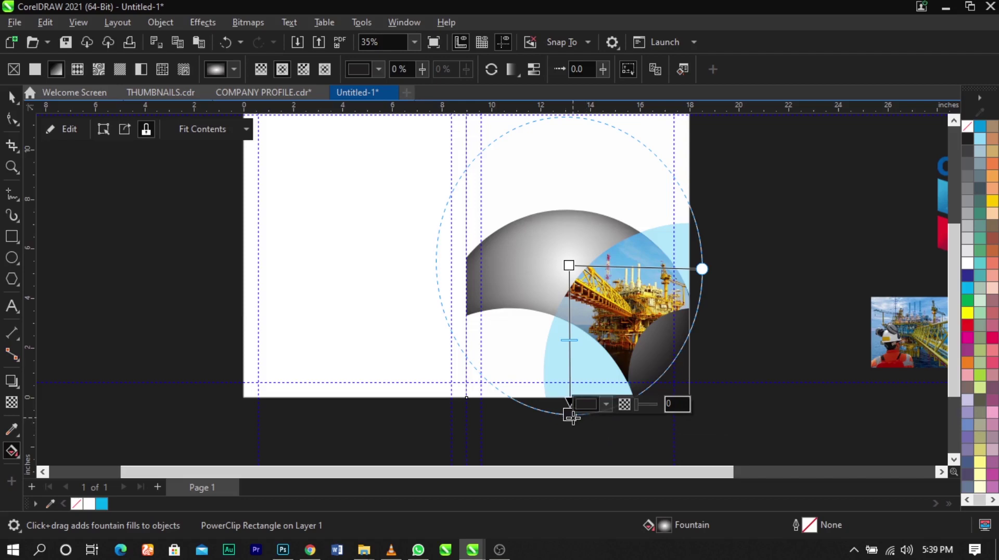
click(605, 405)
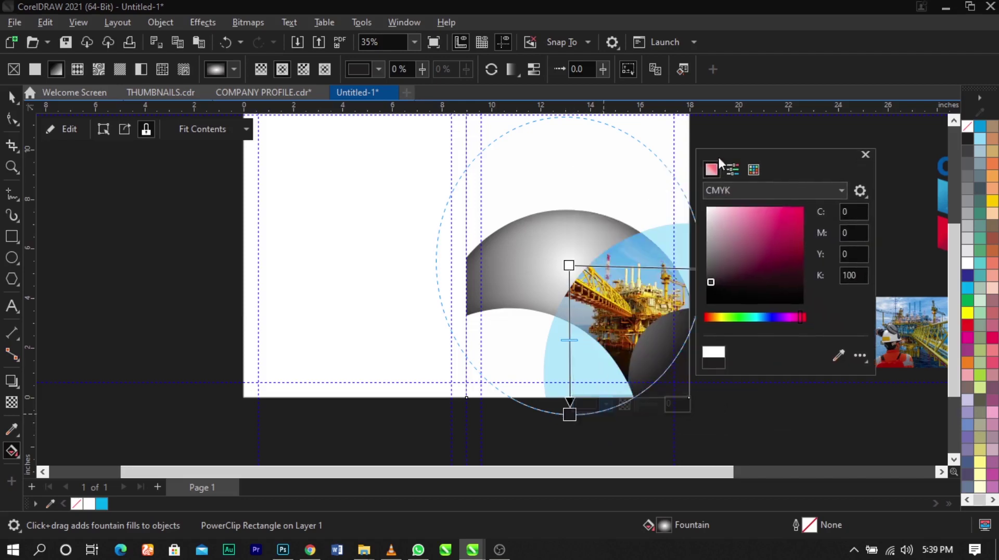
click(773, 316)
drag(784, 258, 798, 264)
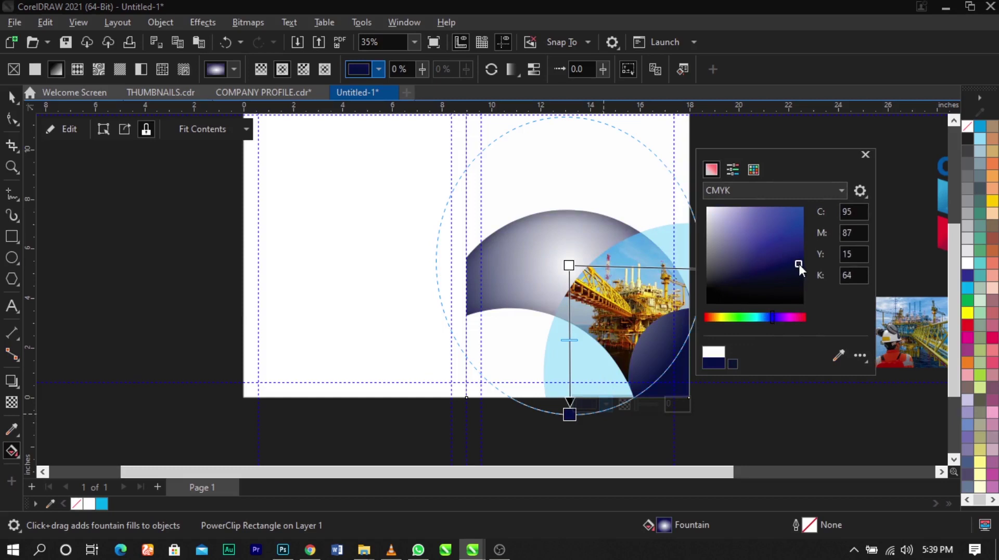
click(766, 189)
click(739, 199)
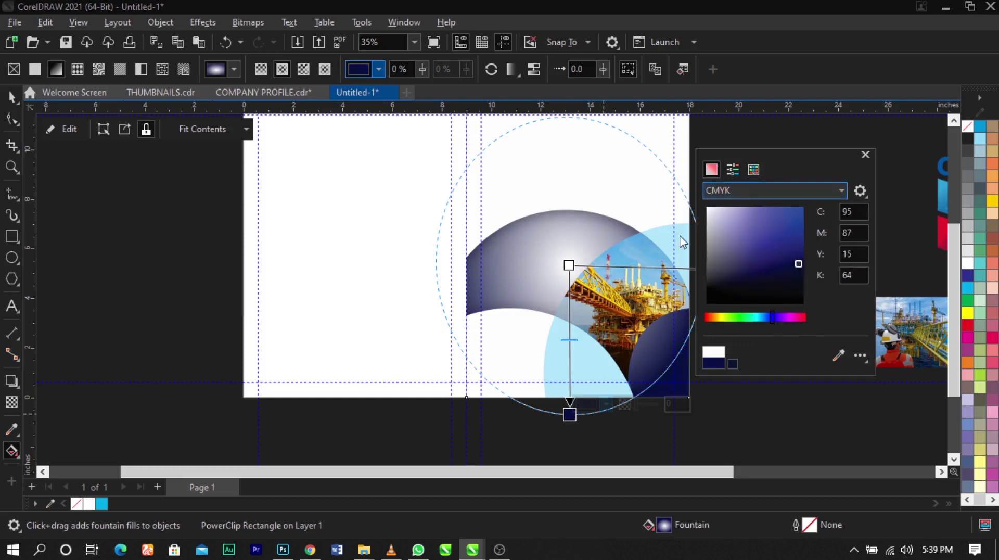
click(614, 297)
Step: Set the centre colour of the right panel's fountain fill to teal and shrink the gradient slightly
click(569, 265)
click(606, 254)
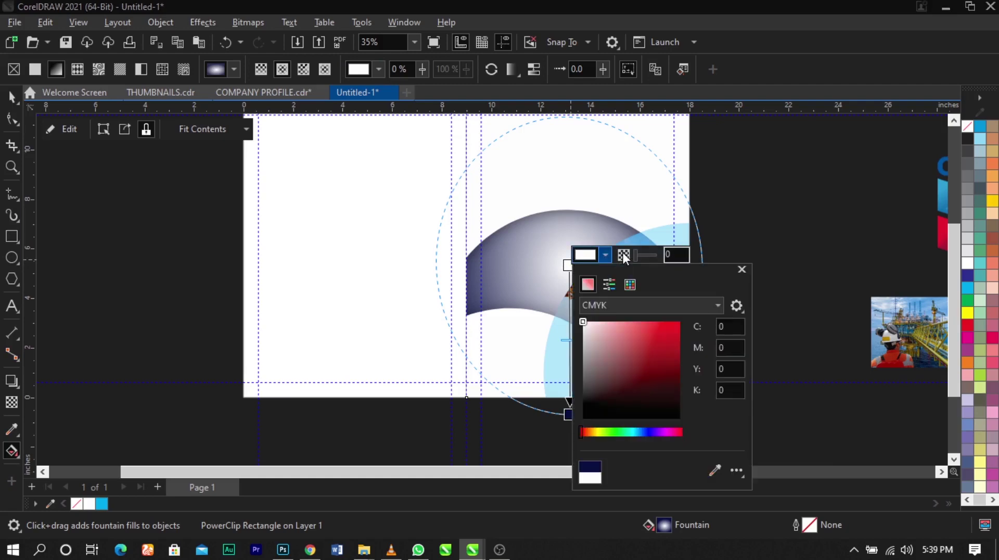
click(632, 433)
click(632, 433)
drag(665, 361, 672, 341)
click(551, 395)
drag(570, 415, 570, 408)
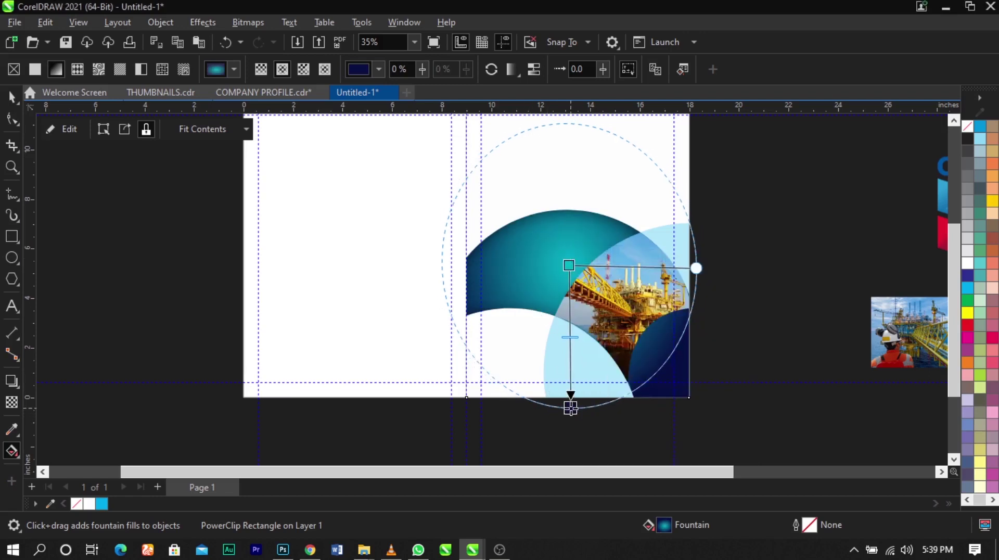
Step: Open the right panel's PowerClip contents for editing
click(739, 330)
scroll(443, 247, down, 1)
key(space)
scroll(634, 280, down, 1)
key(z)
drag(704, 390, 604, 353)
drag(702, 361, 323, 130)
key(space)
click(578, 257)
right_click(579, 251)
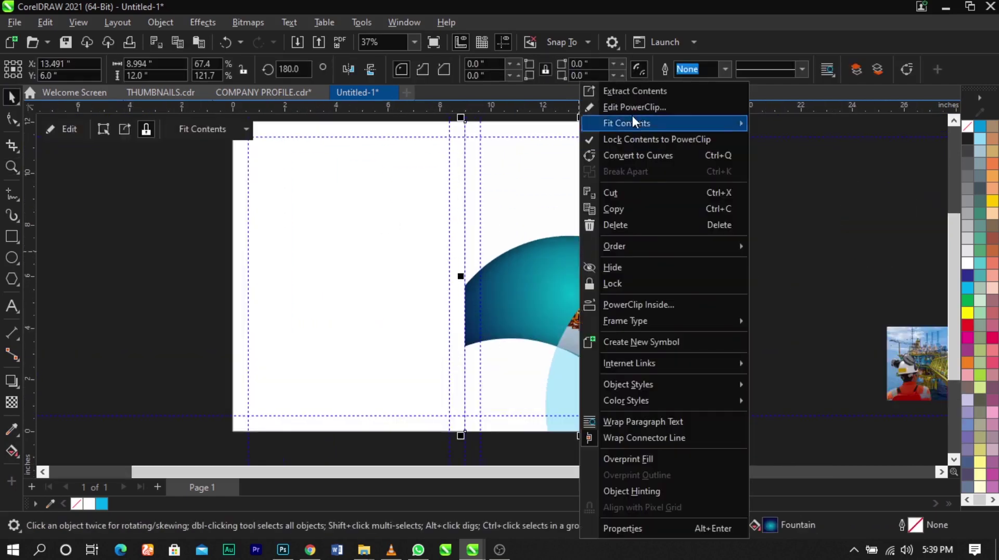
click(634, 112)
Step: Separate the drop shadow from the large white shape with the arched cutout
click(559, 251)
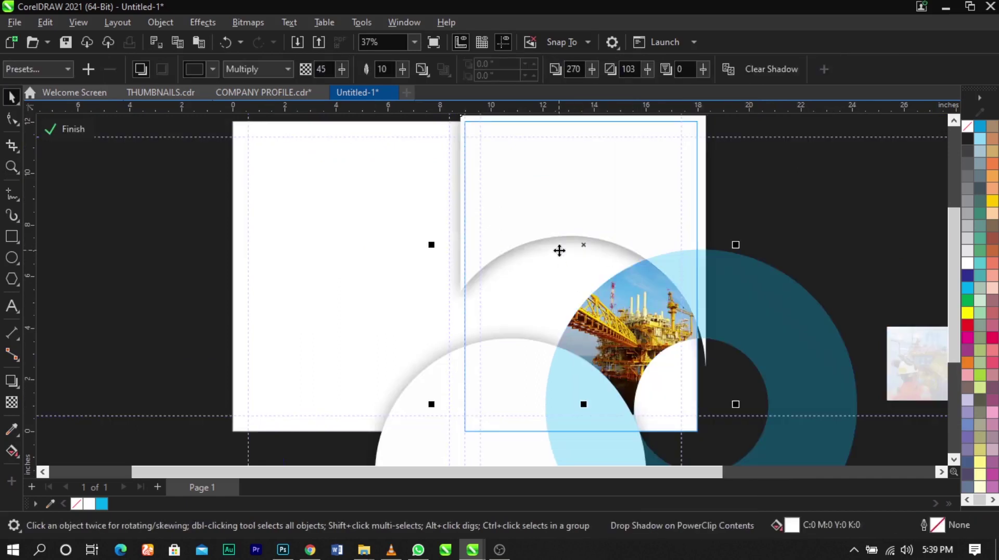
drag(559, 250, 564, 250)
key(ctrl+z)
click(786, 241)
drag(566, 258, 391, 271)
key(ctrl+z)
mouse_move(554, 256)
mouse_down()
mouse_move(412, 272)
mouse_move(564, 263)
mouse_move(571, 252)
mouse_move(576, 263)
mouse_move(573, 255)
mouse_up()
scroll(566, 260, up, 2)
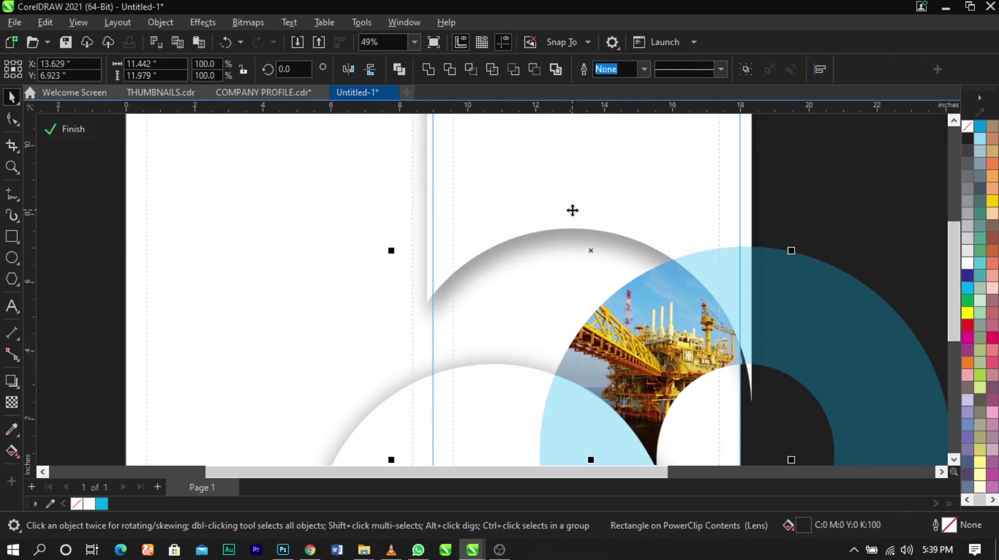
Step: Break the white circle's drop shadow apart from the circle
key(z)
right_click(652, 223)
drag(388, 230, 809, 435)
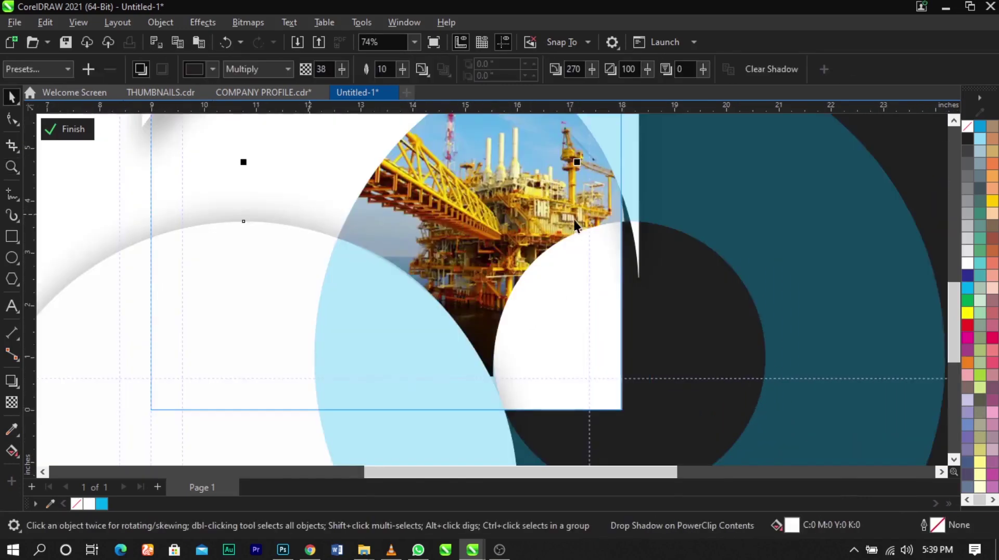
scroll(575, 216, down, 1)
scroll(402, 203, down, 1)
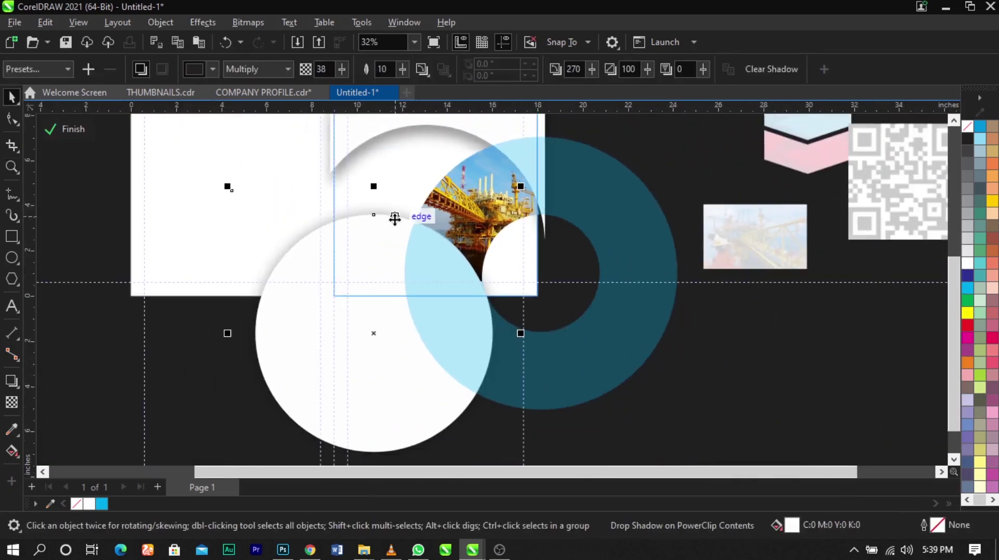
key(ctrl+k)
click(194, 297)
drag(286, 229, 287, 225)
scroll(584, 271, down, 1)
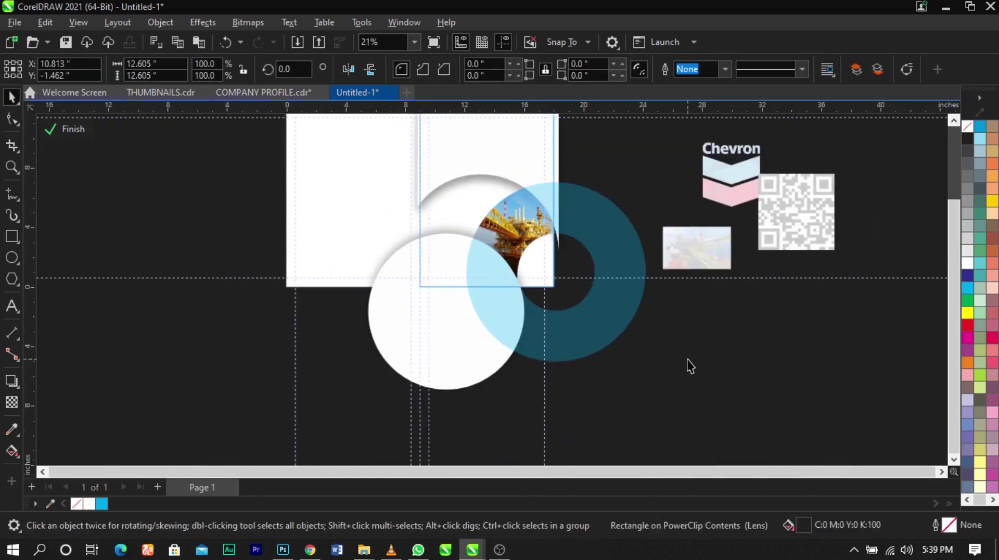
Step: Select all objects in the right panel's PowerClip contents and enlarge them together to 103%
click(687, 359)
scroll(488, 307, down, 1)
scroll(520, 205, up, 2)
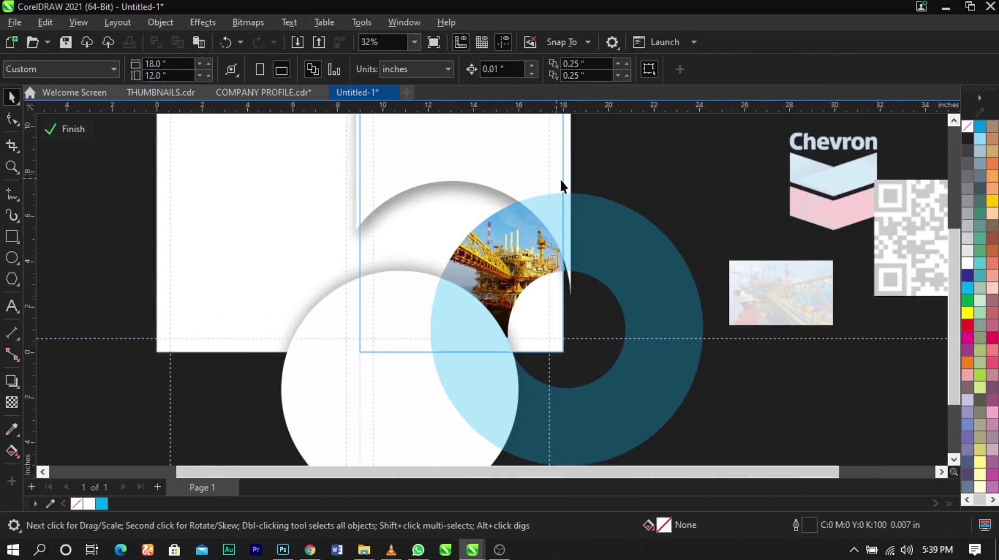
scroll(564, 247, down, 1)
key(ctrl+a)
drag(660, 121, 669, 155)
scroll(592, 274, up, 1)
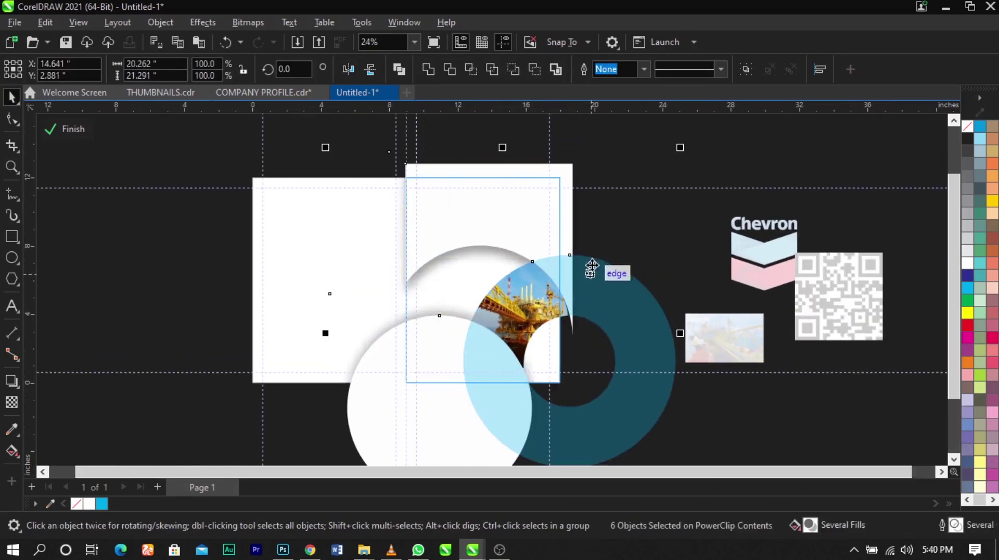
click(647, 250)
click(601, 288)
shift+click(490, 233)
shift+click(449, 315)
drag(442, 309, 453, 316)
key(ctrl+z)
key(ctrl+z)
click(520, 304)
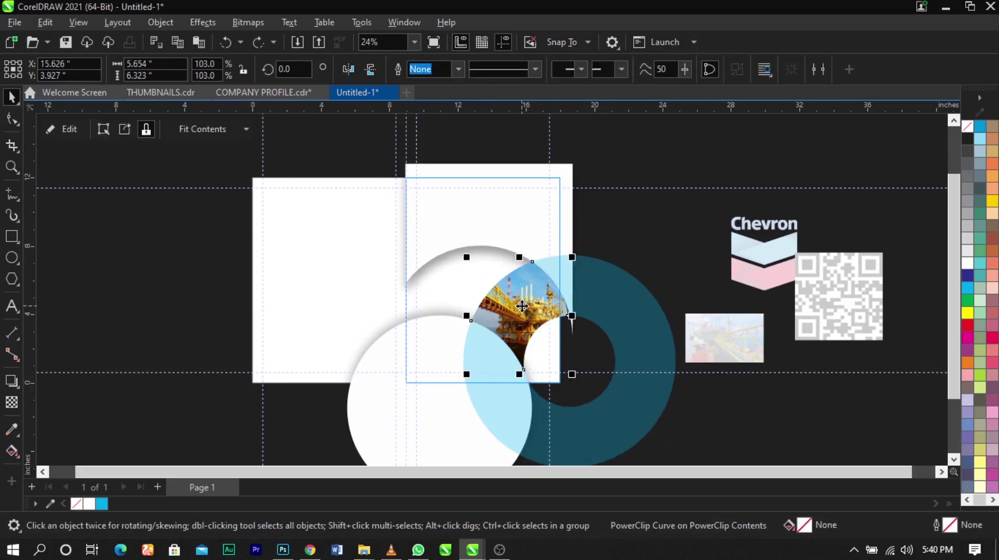
right_click(521, 305)
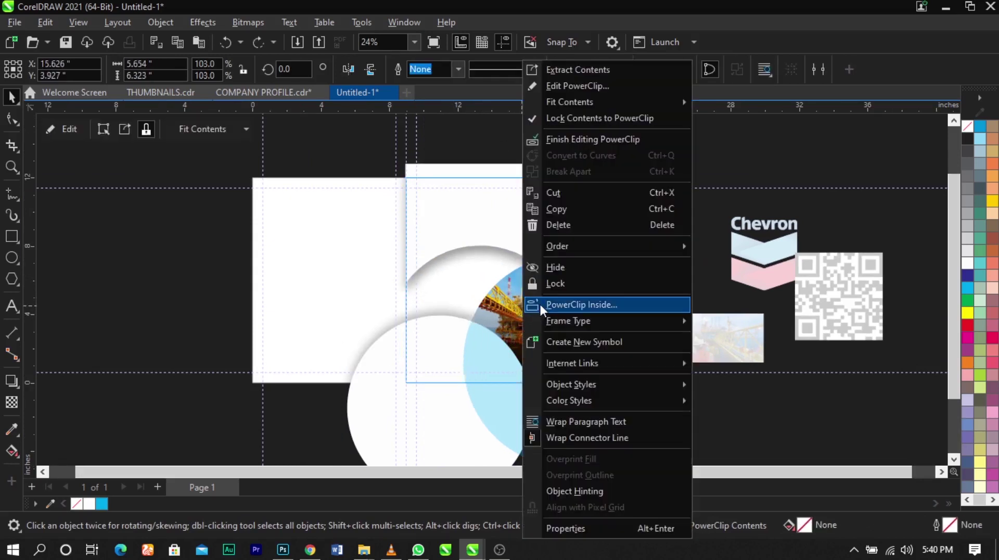
click(537, 304)
shift+click(471, 225)
shift+click(451, 298)
shift+click(437, 315)
scroll(436, 315, up, 1)
mouse_move(437, 335)
mouse_down()
mouse_move(454, 341)
mouse_move(439, 334)
mouse_up()
Step: Finish editing the right panel's PowerClip contents and fit the whole page in view
ctrl+click(732, 226)
click(731, 226)
key(shift+F4)
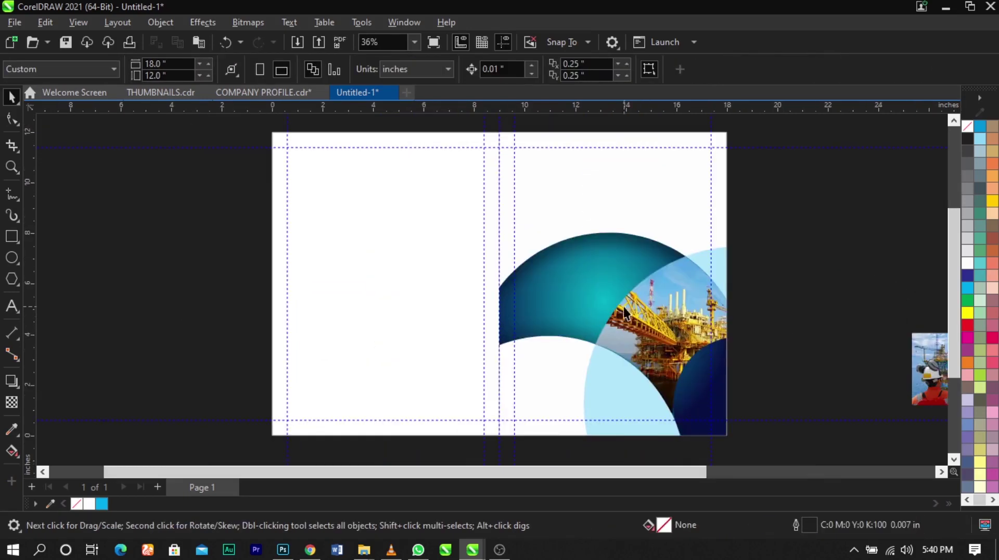
Step: Place the Chevron logo in the right panel's upper right corner inside the margin guides, about 1.36 × 1.51 inches
scroll(820, 307, down, 1)
drag(924, 281, 763, 286)
drag(854, 305, 792, 268)
mouse_move(781, 224)
mouse_down()
mouse_move(662, 222)
mouse_move(678, 192)
mouse_up()
click(736, 209)
key(F2)
drag(742, 150, 554, 253)
click(542, 267)
drag(538, 193, 543, 197)
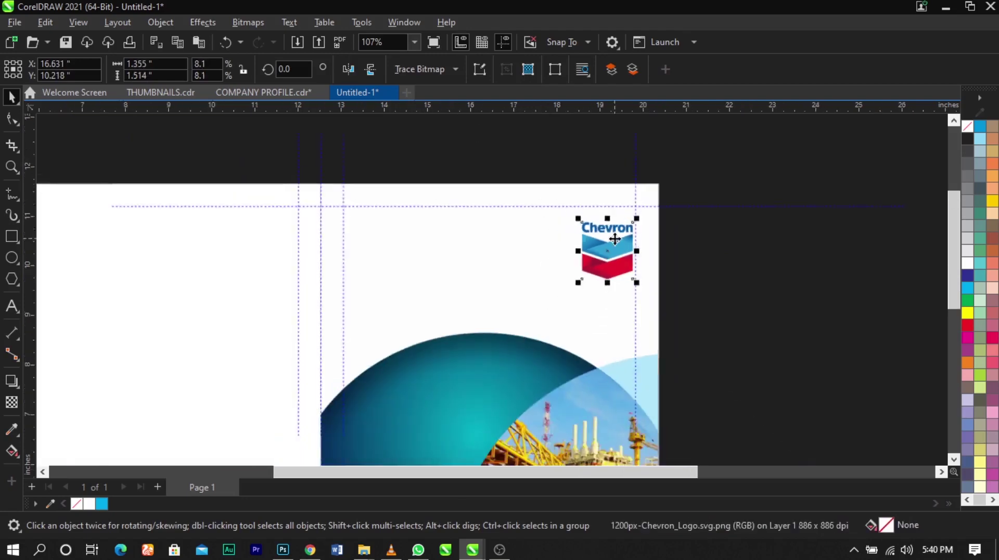
click(764, 214)
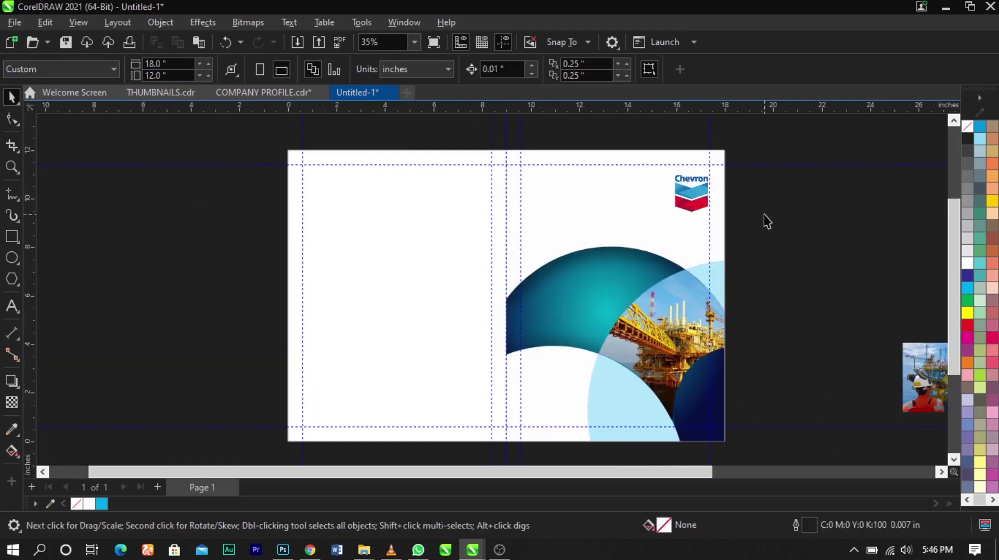
Step: Place a mirrored copy of the right panel on the left half of the page and flip it vertically and horizontally
click(652, 226)
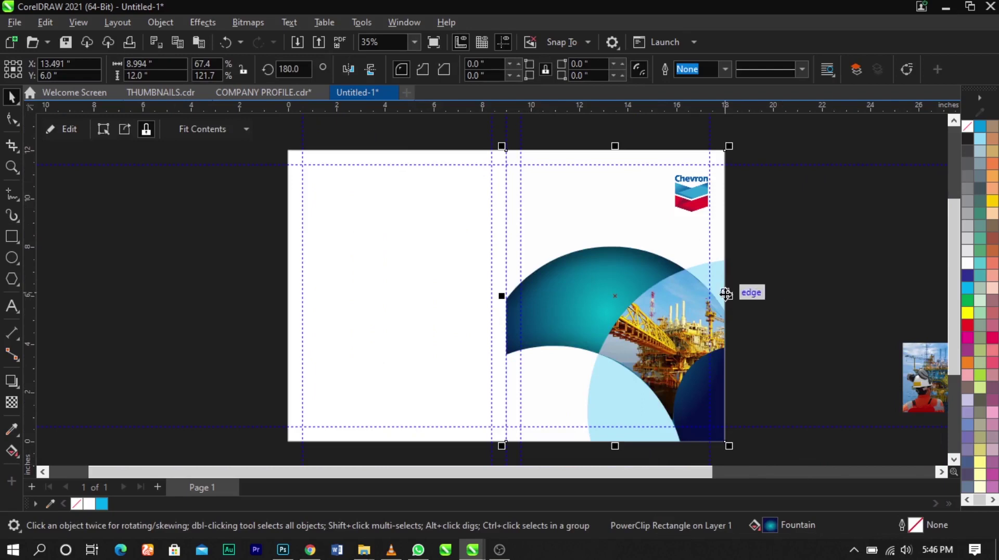
drag(733, 299, 442, 295)
right_click(441, 296)
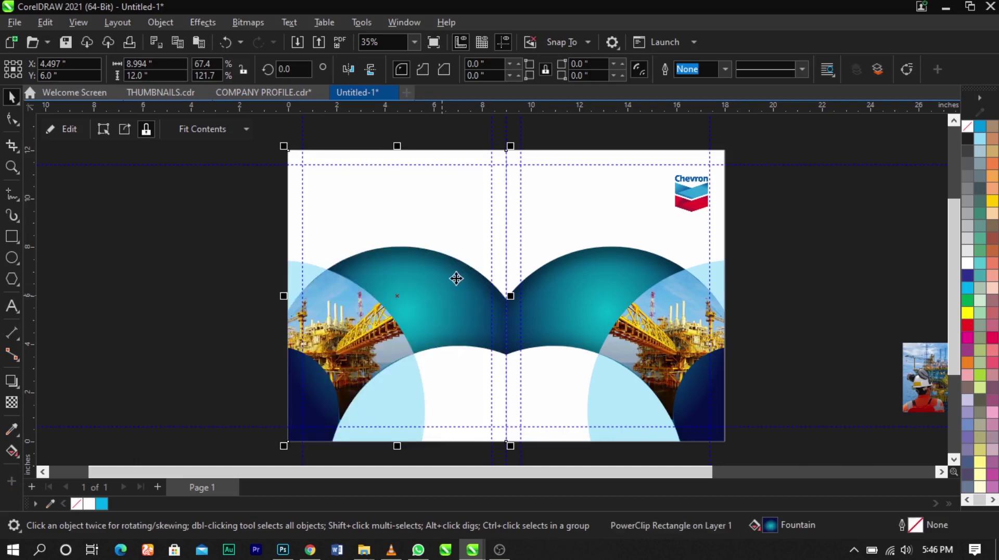
click(370, 69)
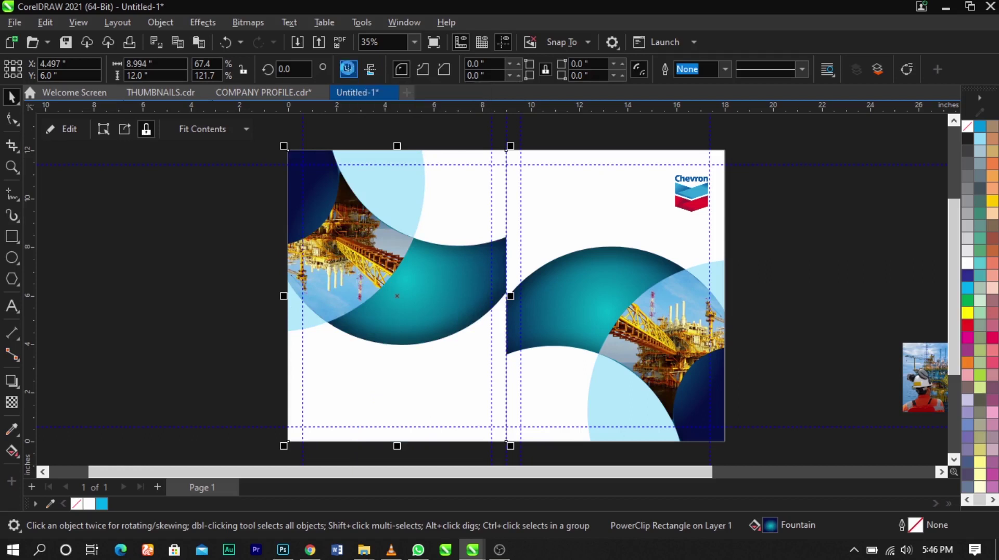
click(347, 68)
click(880, 204)
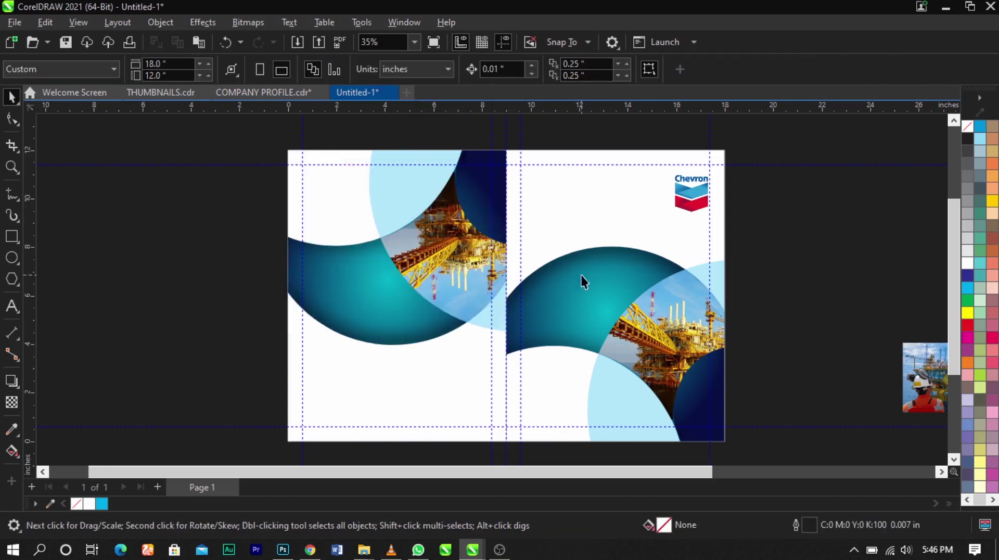
Step: Cut the photo of the worker in the white helmet from beside the page
scroll(581, 279, down, 1)
click(894, 370)
drag(875, 360, 704, 301)
key(ctrl+z)
key(ctrl+x)
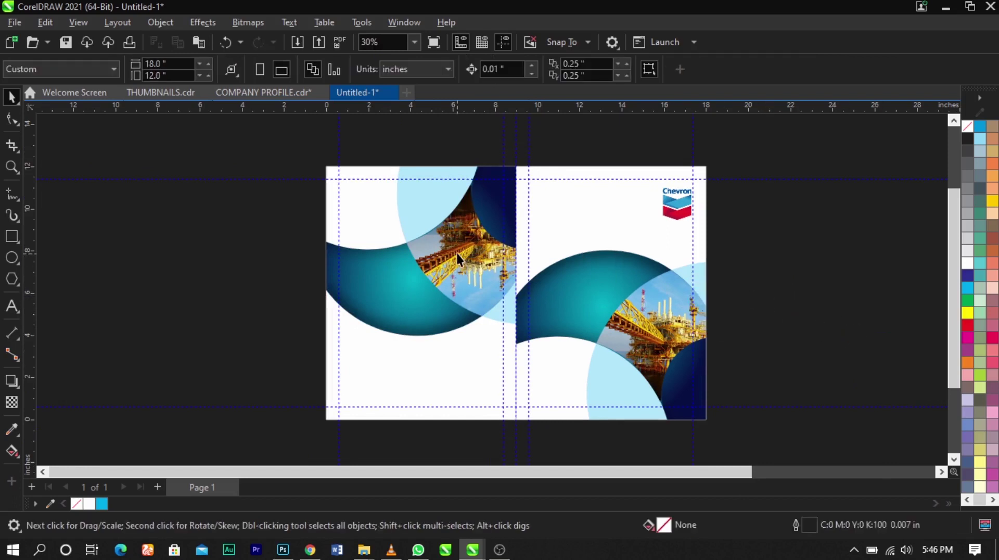
Step: Open the left panel's PowerClip contents and the curved oil rig photo frame inside it for editing
right_click(457, 253)
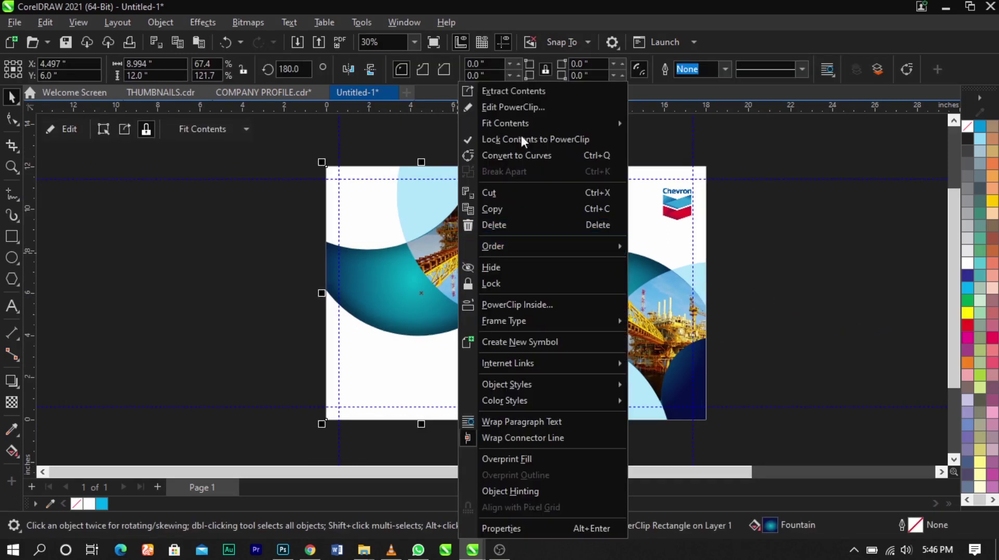
click(519, 107)
click(468, 258)
right_click(468, 258)
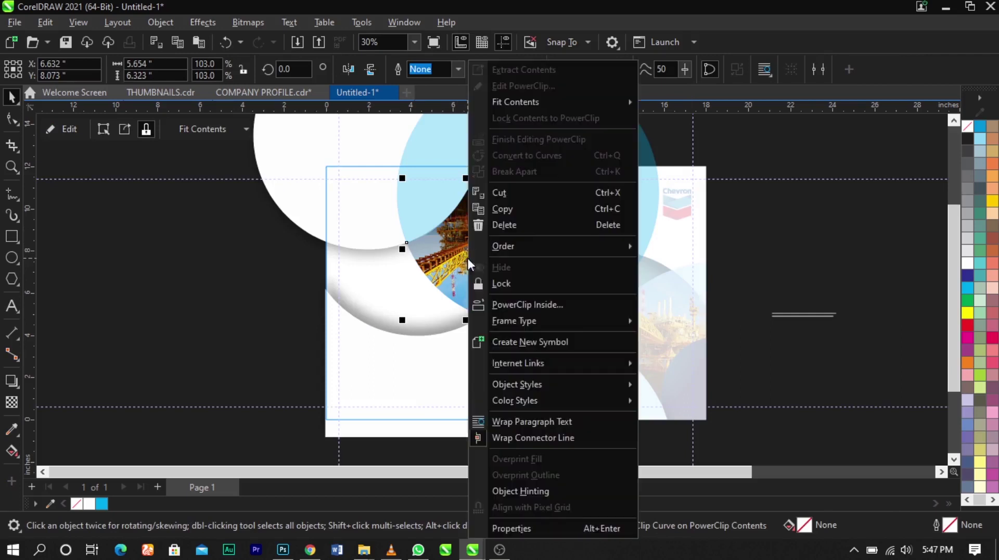
click(532, 88)
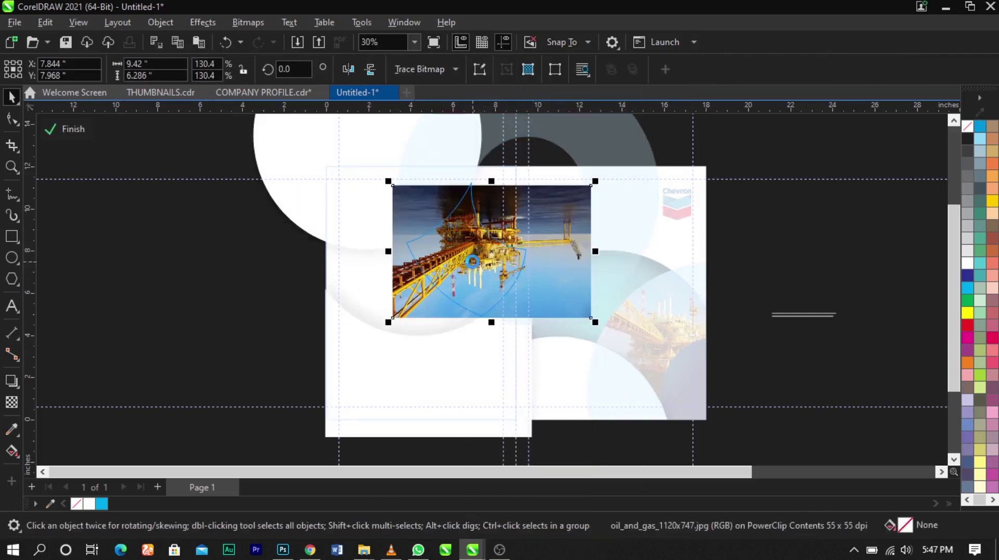
Step: Replace the upside-down oil rig photo with the worker photo, positioned over the curved frame and enlarged to about 10.26 × 6.41 inches
key(Delete)
key(ctrl+v)
drag(908, 373, 446, 239)
drag(498, 266, 589, 318)
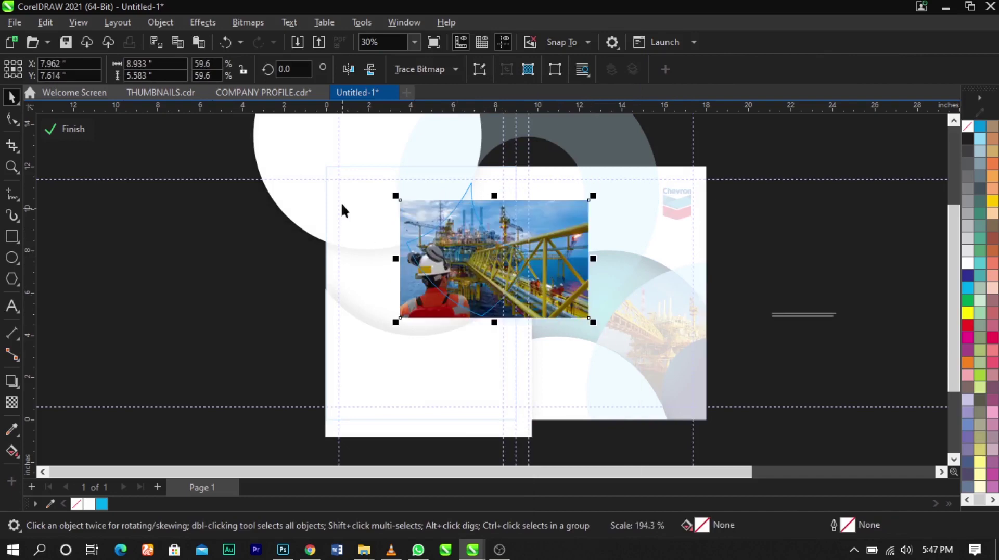
drag(398, 198, 370, 181)
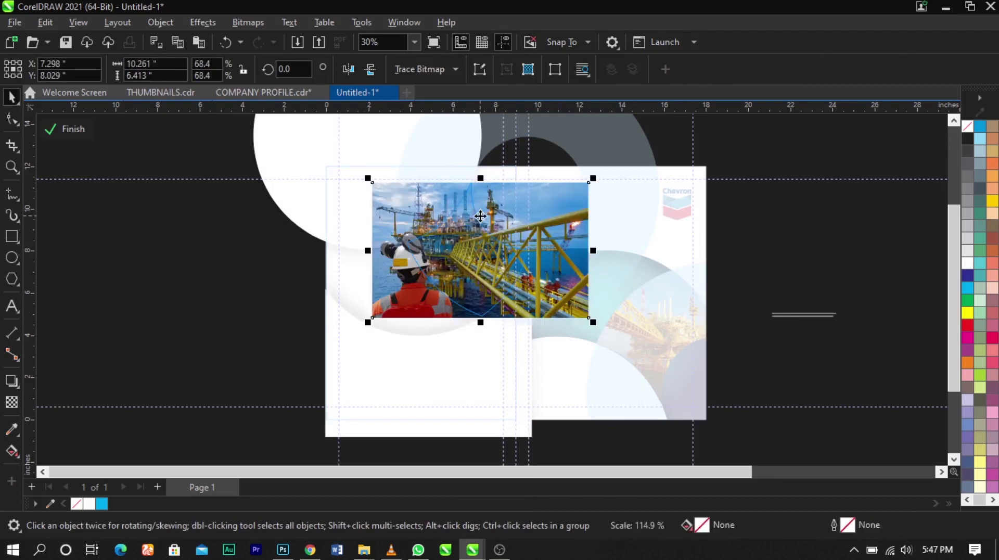
Step: Adjust the worker photo's position within the curved frame and finish editing the frame's contents
scroll(492, 241, up, 1)
drag(493, 240, 491, 232)
drag(651, 169, 700, 169)
click(86, 129)
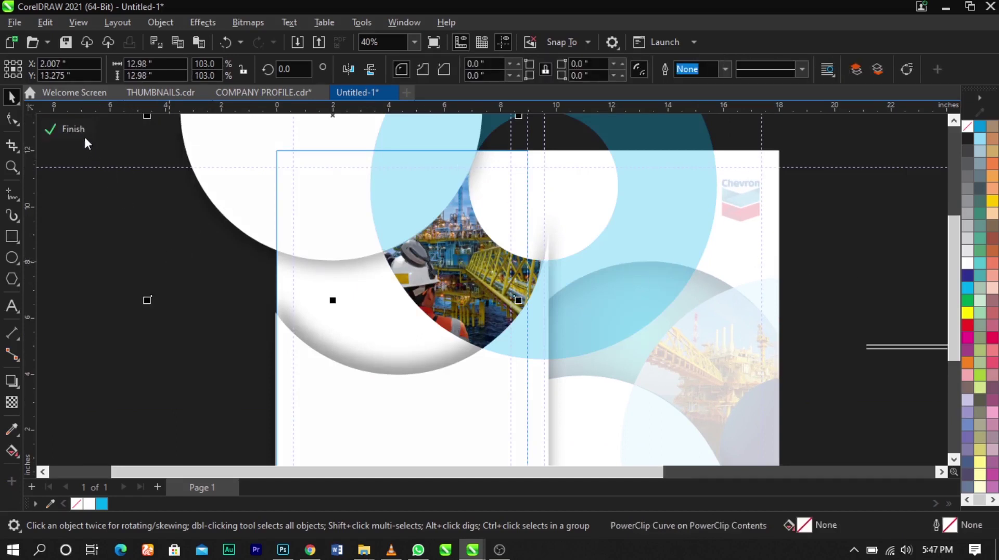
Step: Finish editing the left panel's PowerClip contents
click(73, 129)
click(842, 288)
key(F4)
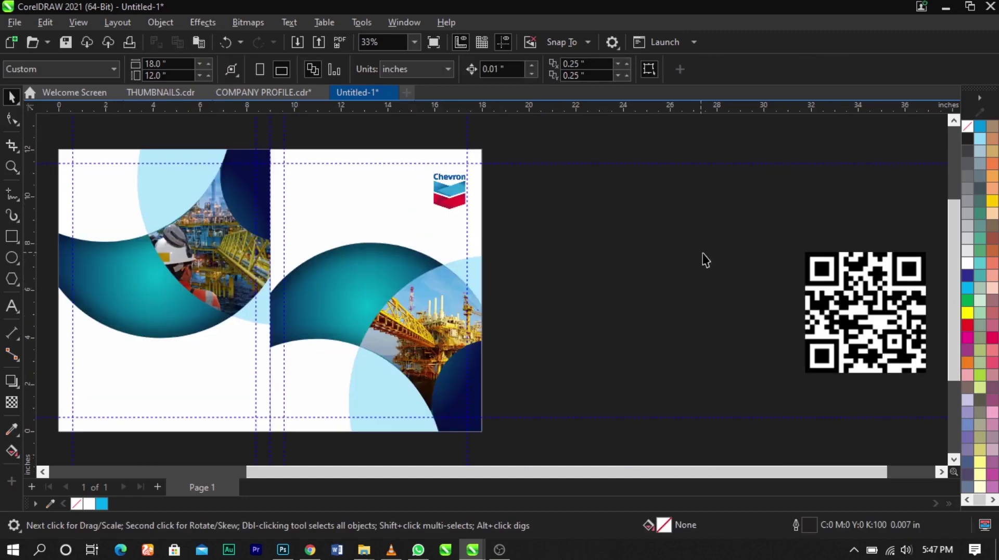
Step: Shrink the QR code and place it in the lower-right corner of the left panel, inside the guidelines
click(842, 328)
drag(804, 252, 238, 395)
click(524, 415)
scroll(618, 402, down, 1)
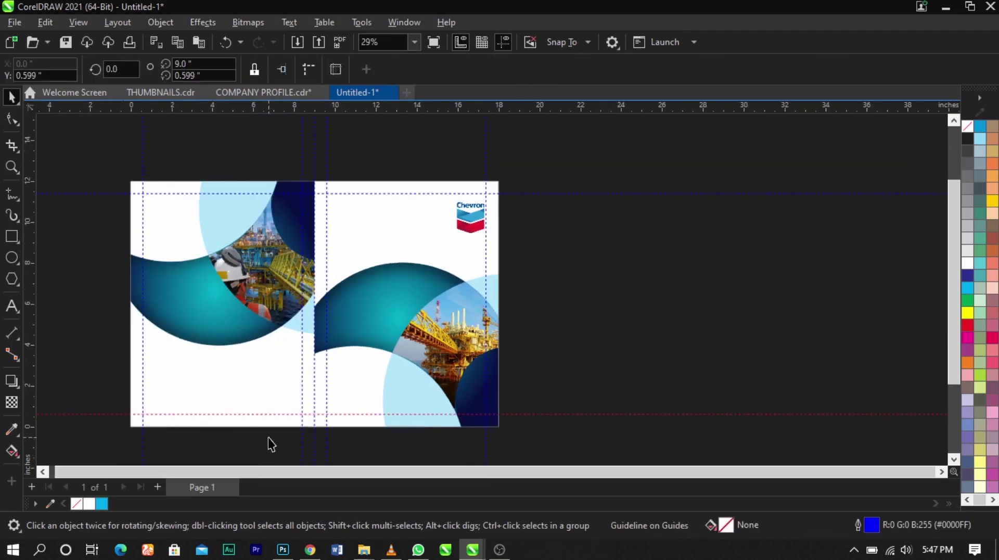
drag(345, 356, 345, 357)
click(604, 238)
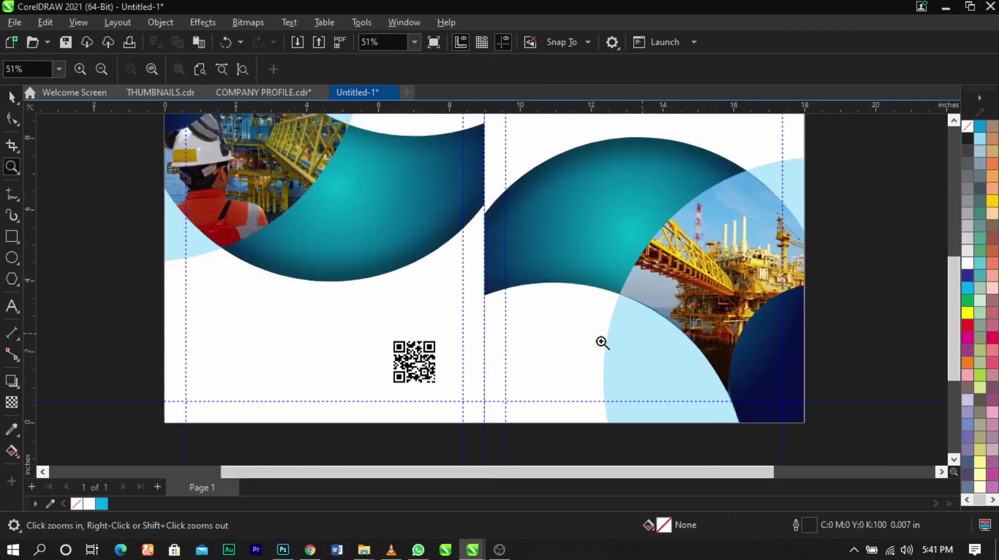
key(space)
scroll(526, 354, down, 1)
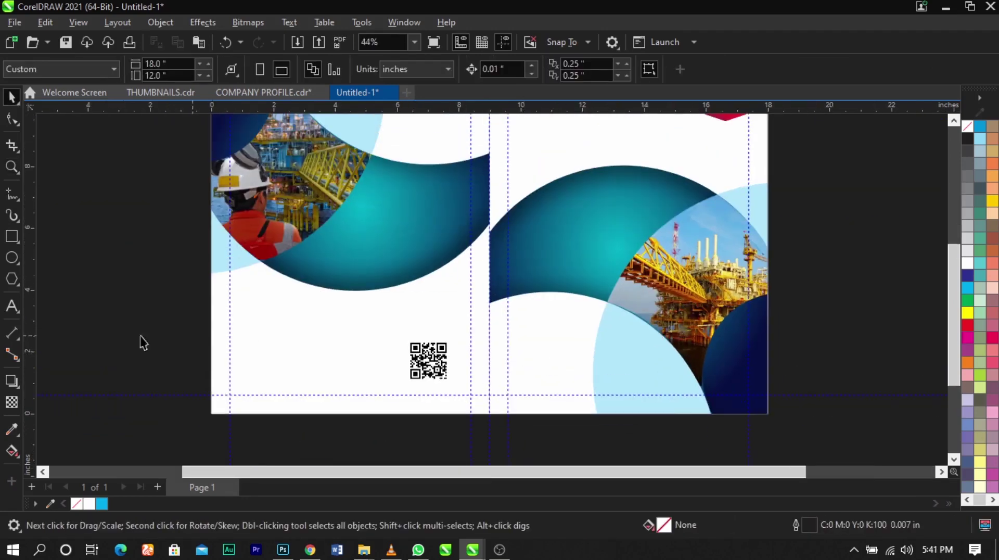
click(6, 309)
scroll(524, 362, up, 4)
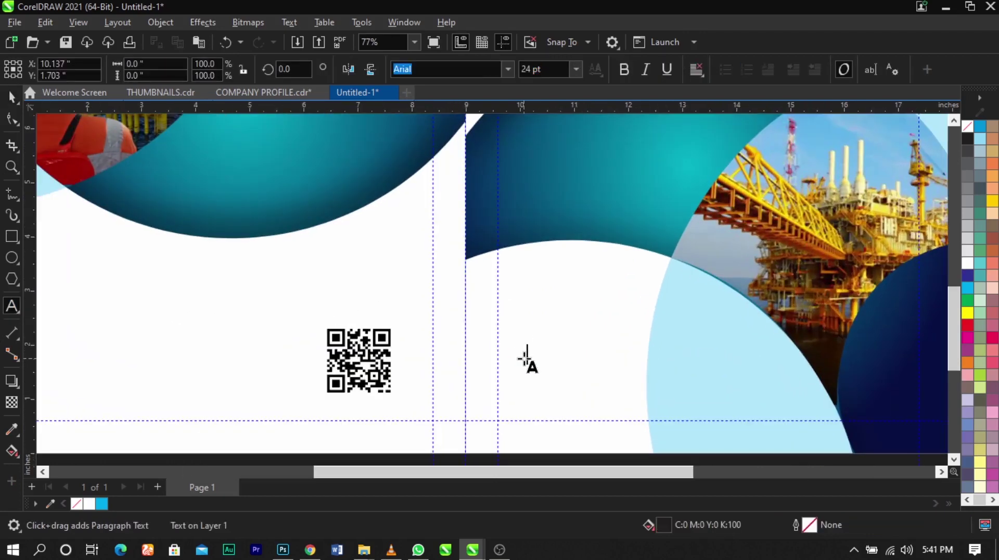
click(524, 359)
text(www.)
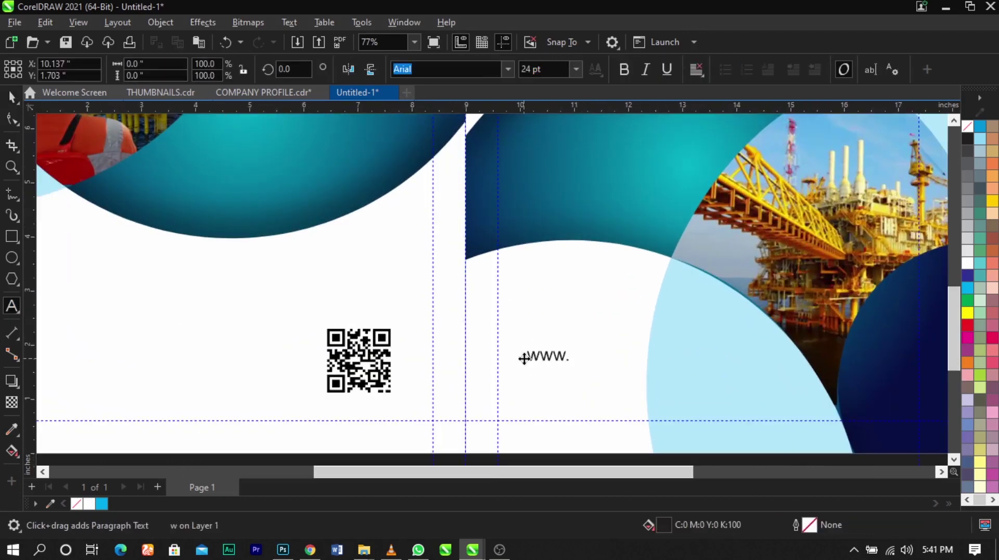
text(chevron.com)
key(ctrl+space)
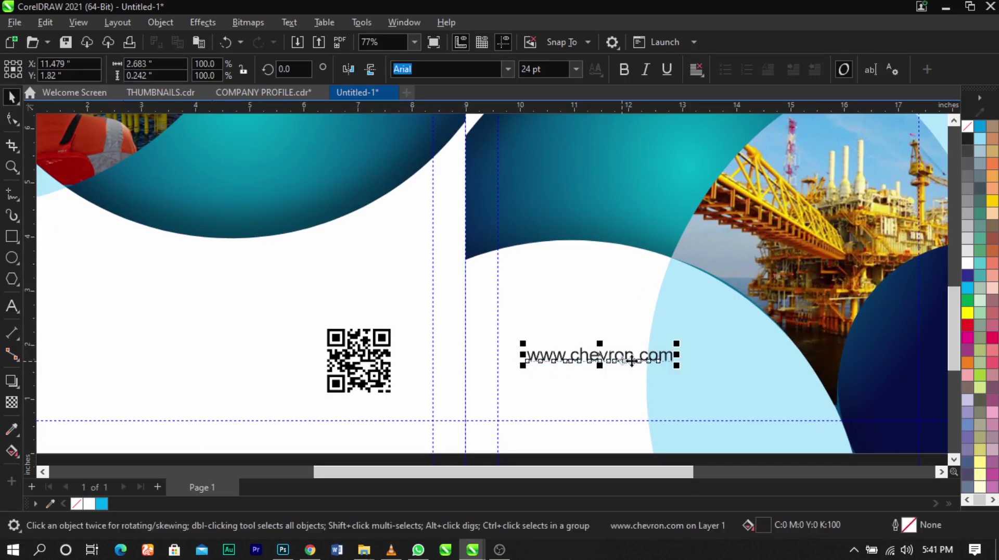
Step: Scale the website text down to about 14.15 pt and position it within the right panel's lower white area
drag(678, 372, 613, 372)
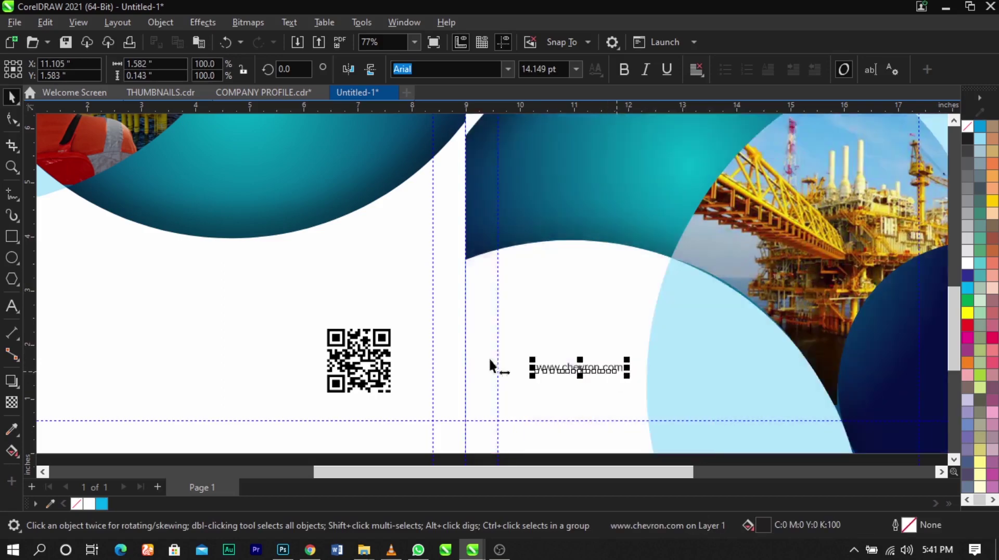
scroll(489, 348, down, 3)
click(702, 359)
key(F4)
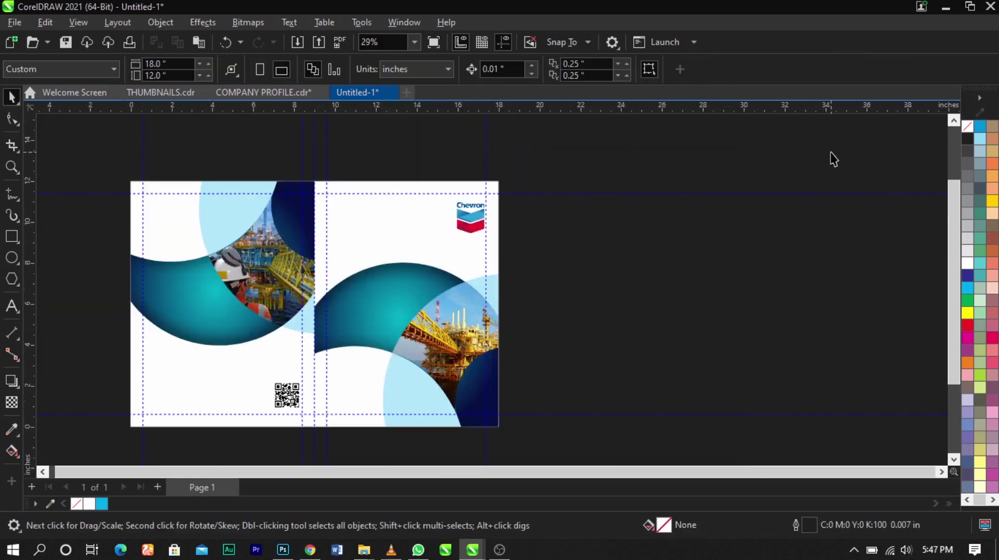
Step: Copy the Chevron logo to the lower-left corner of the left panel and shrink the copy to a small mark
drag(857, 163, 555, 375)
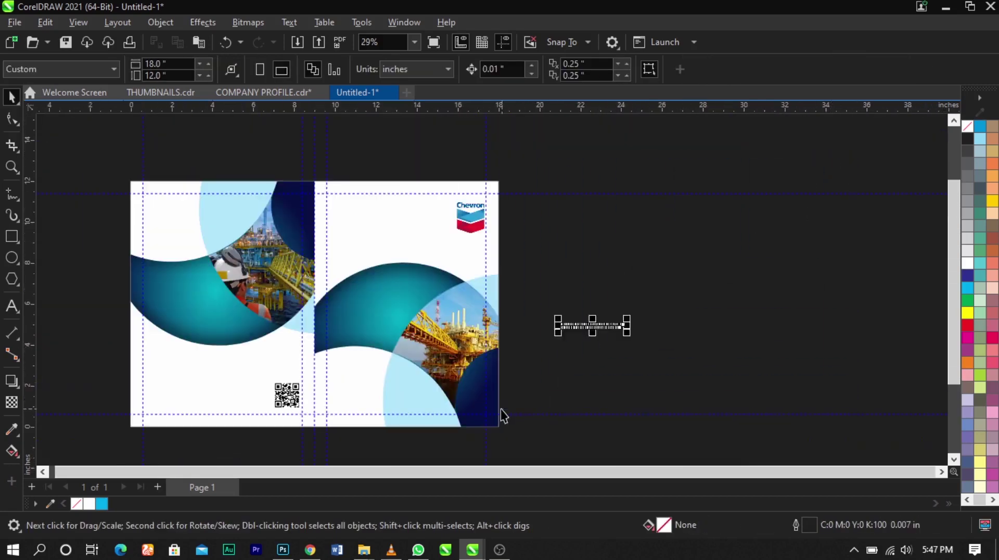
click(470, 210)
drag(469, 210, 166, 401)
key(z)
drag(108, 351, 241, 431)
key(space)
drag(476, 233, 417, 334)
click(374, 317)
key(shift+F4)
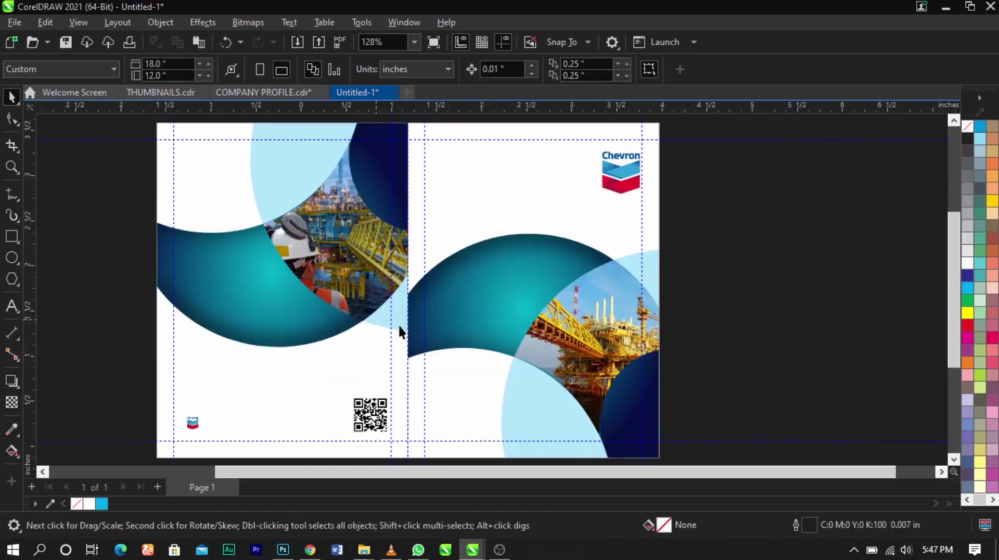
Step: Place the two-line company address and phone text beside the small logo on the left panel at about 8.5 pt
drag(910, 270, 677, 426)
drag(788, 320, 251, 423)
key(z)
drag(133, 401, 359, 440)
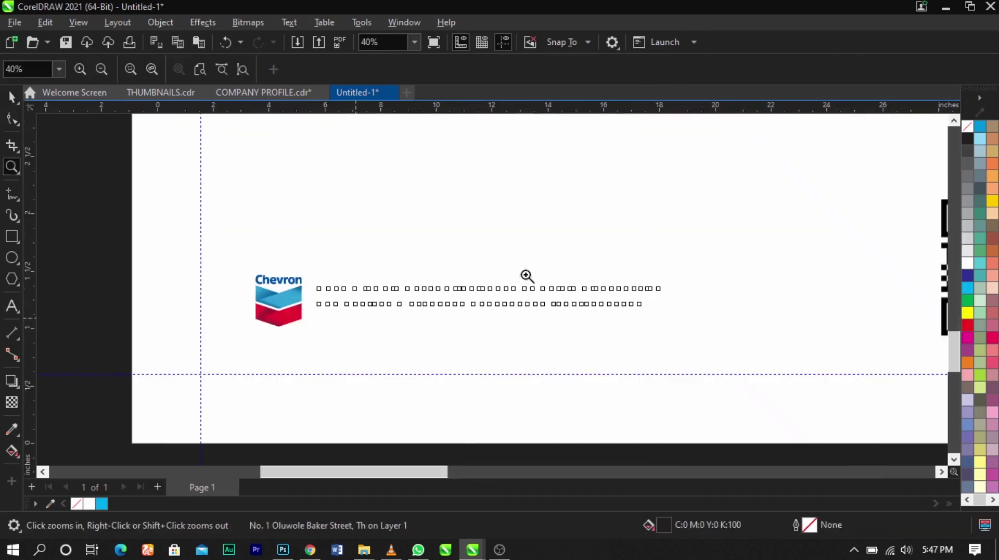
Step: Center the company address text vertically on the small Chevron logo beside it
key(space)
click(511, 290)
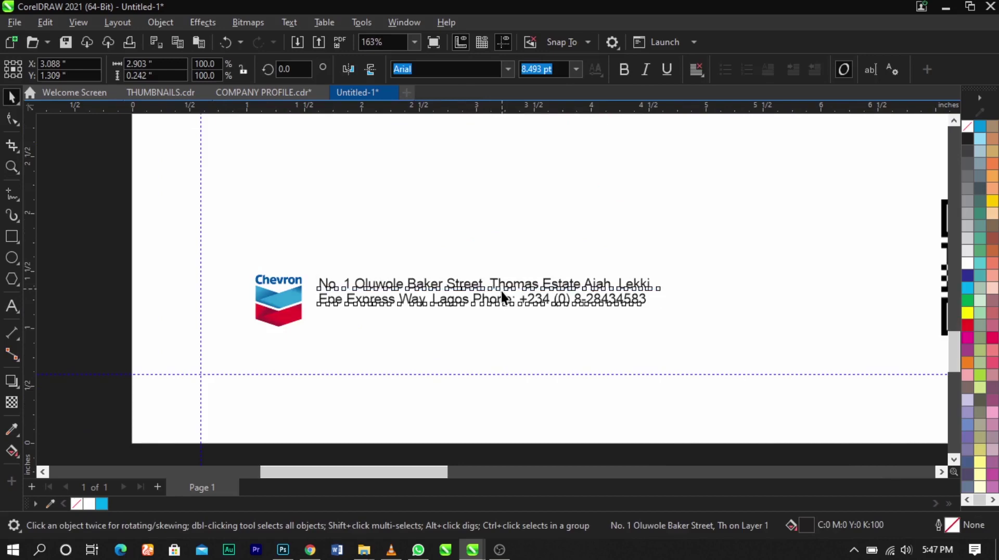
shift+click(286, 293)
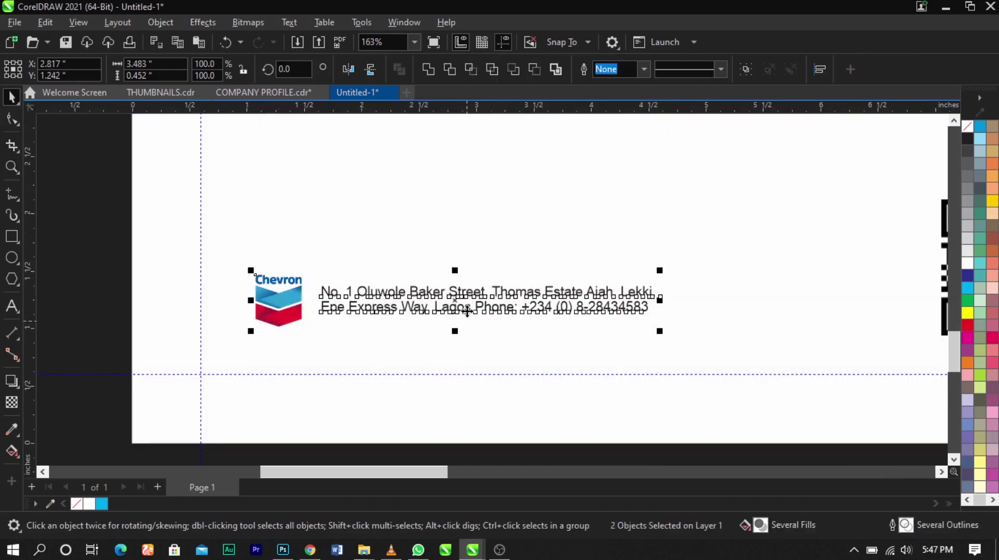